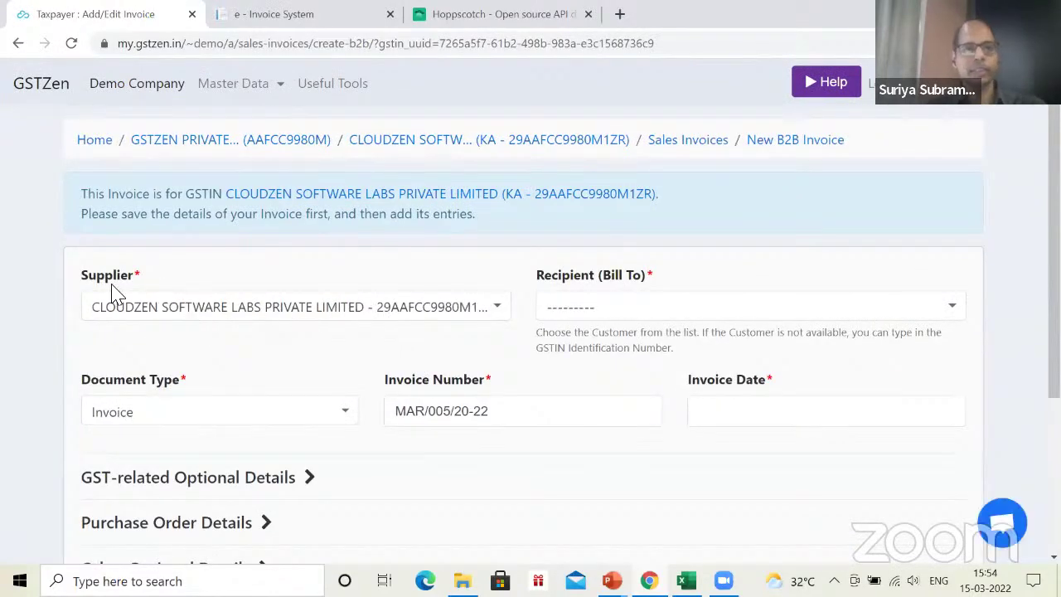
Choose ACADIAN SEAPLANTS INDIA PRIVATE LIMITED as the bill-to recipient of the new B2B invoice.
scroll(111, 291, "down", 1)
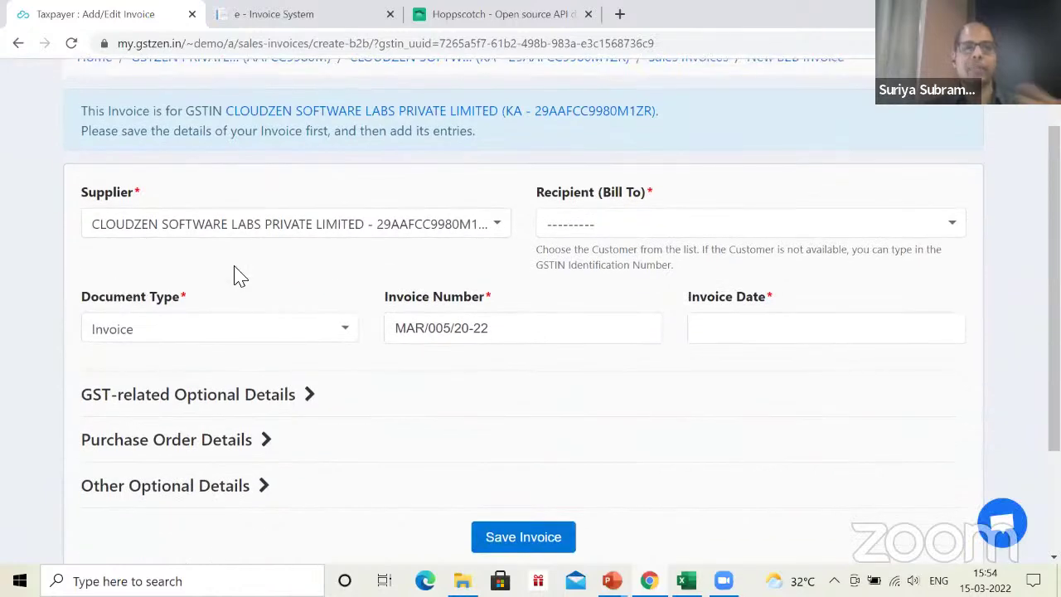
left_click(706, 225)
scroll(728, 367, "down", 5)
scroll(727, 363, "down", 3)
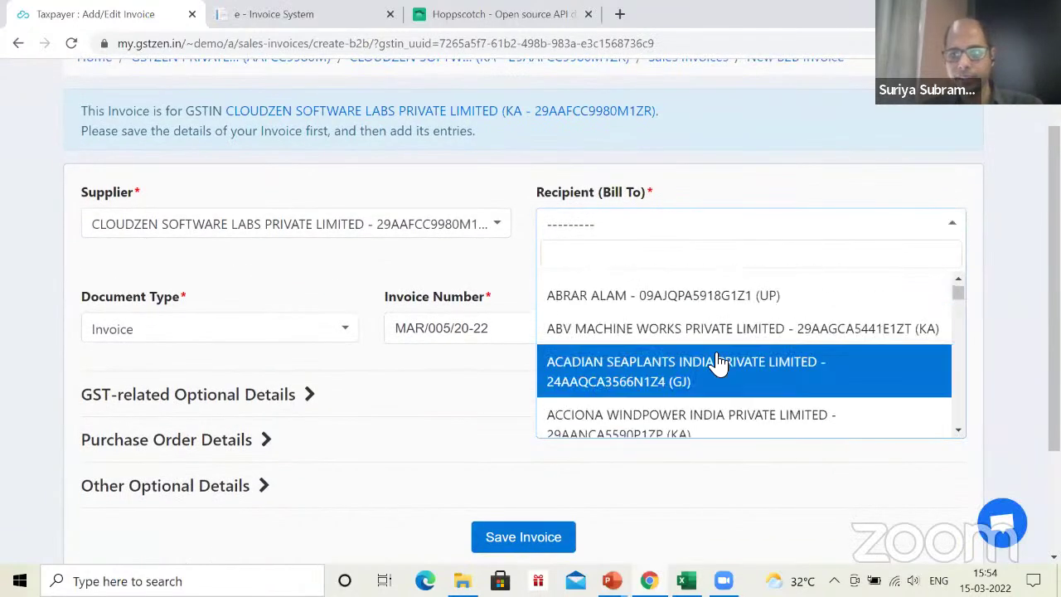
left_click(624, 371)
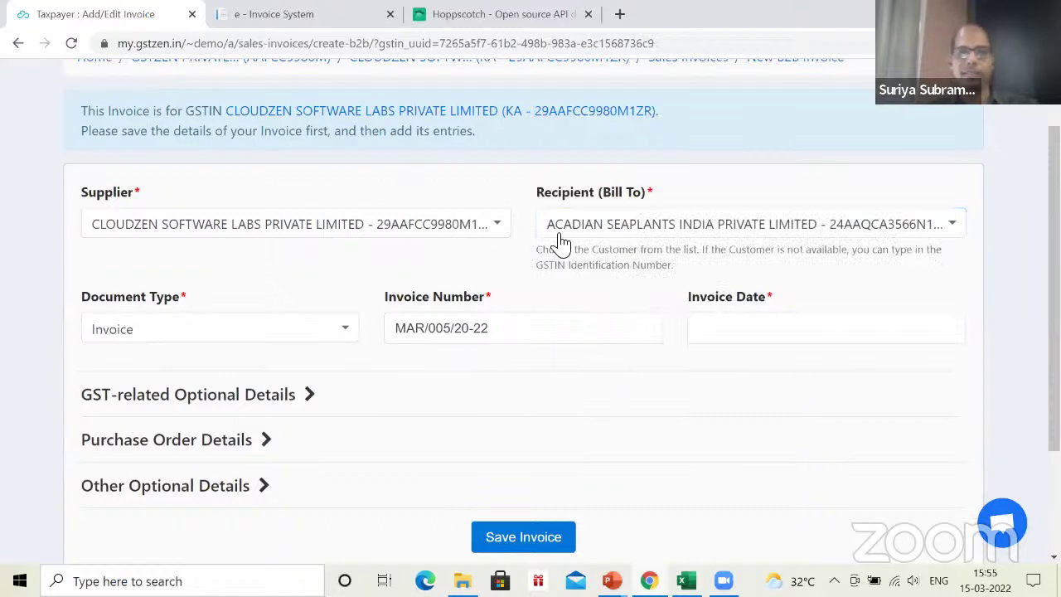
Set the invoice number to WEBINAR-15/001 and the invoice date to 14-Mar-2022, and save the invoice.
scroll(332, 302, "down", 1)
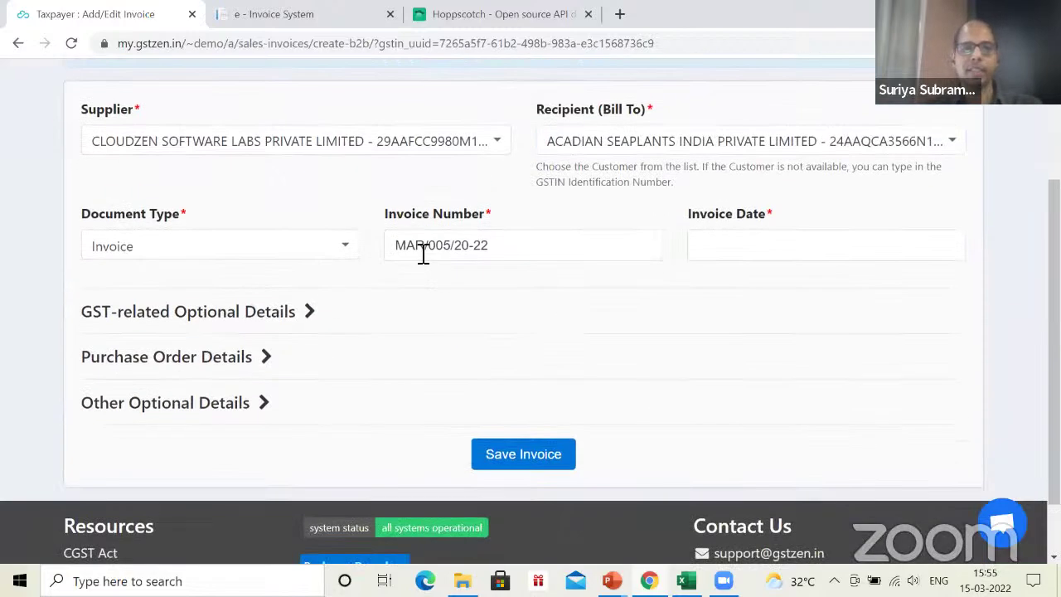
triple_click(505, 247)
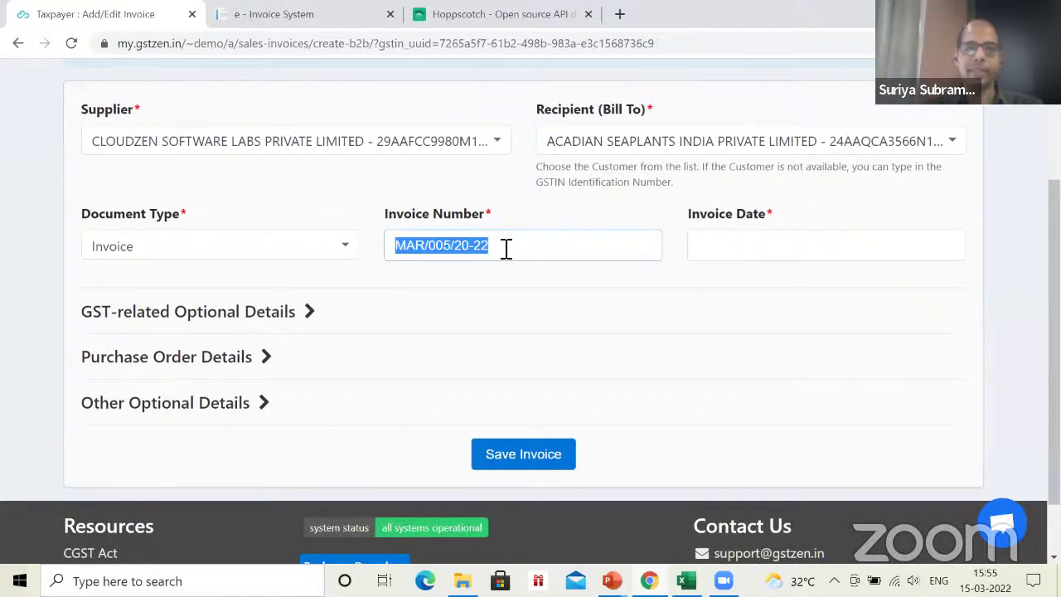
key("BackSpace")
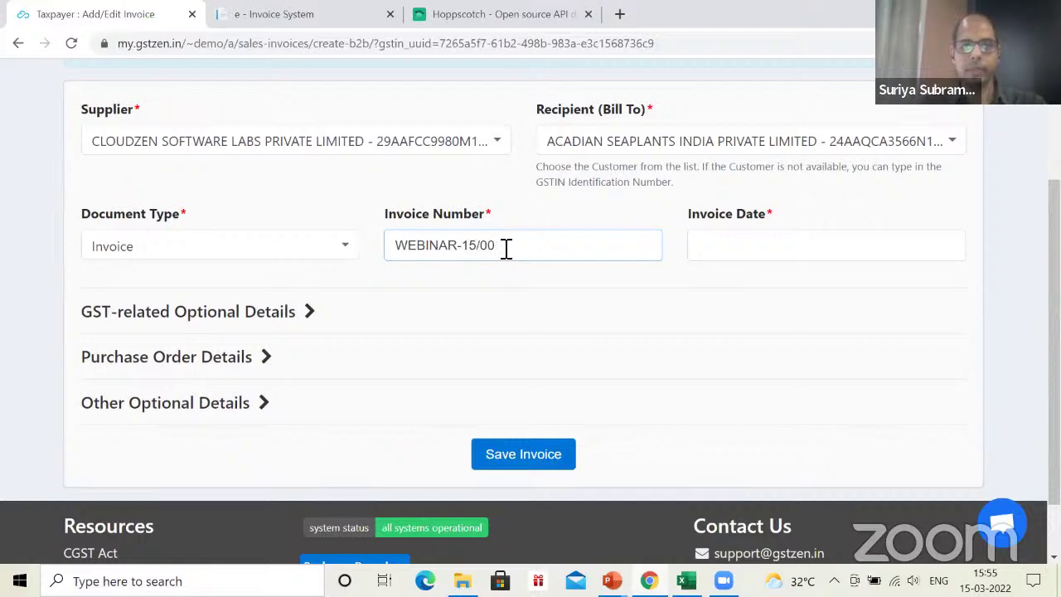
left_click(710, 249)
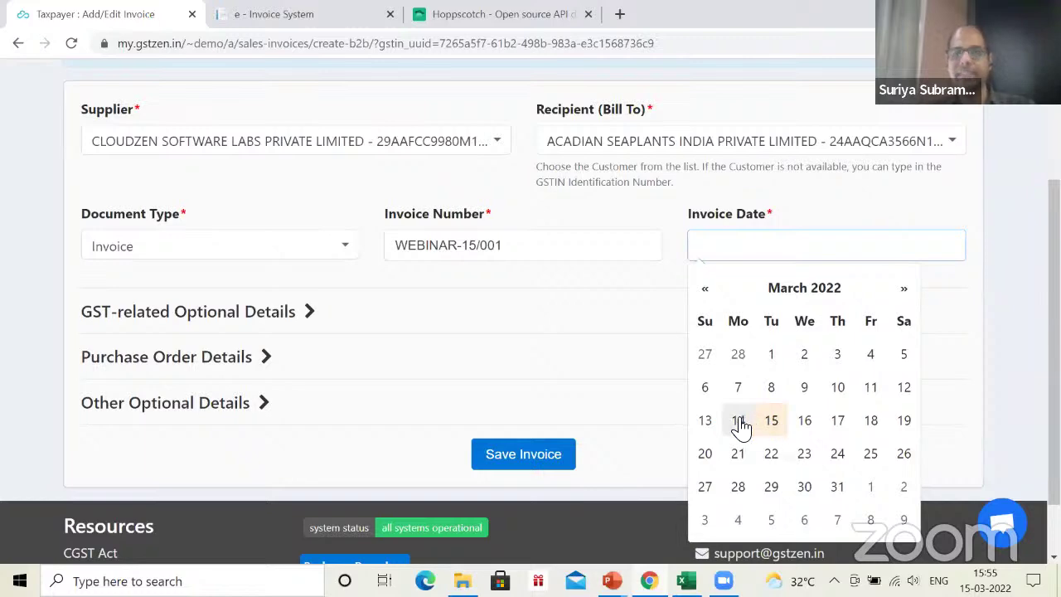
left_click(738, 421)
scroll(264, 322, "down", 1)
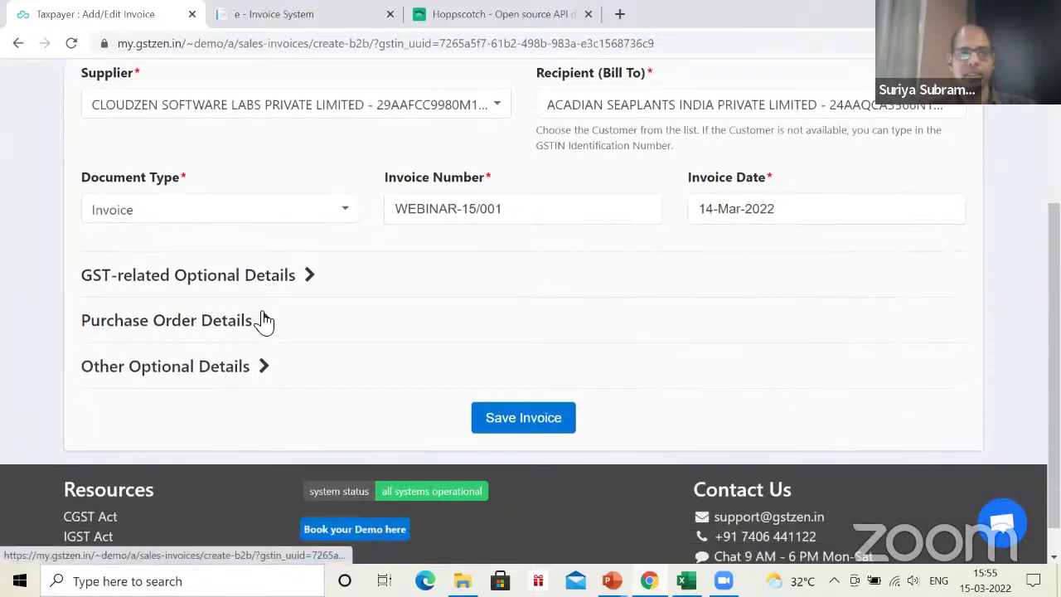
scroll(264, 322, "down", 2)
left_click(493, 390)
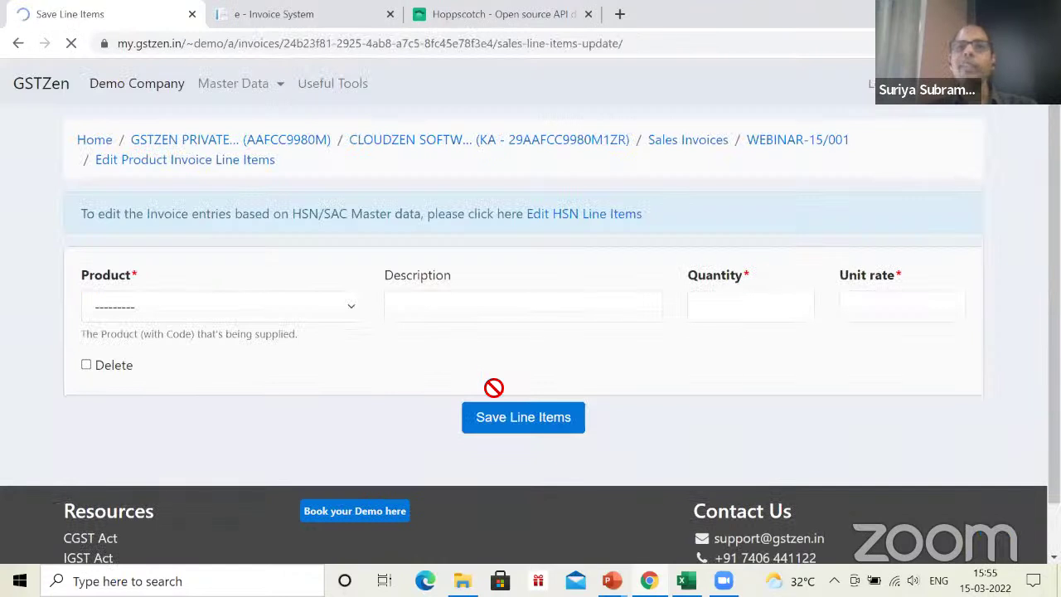
Fill the first line item with product A001 - Tables, quantity 1 and unit rate 2000.
left_click(210, 307)
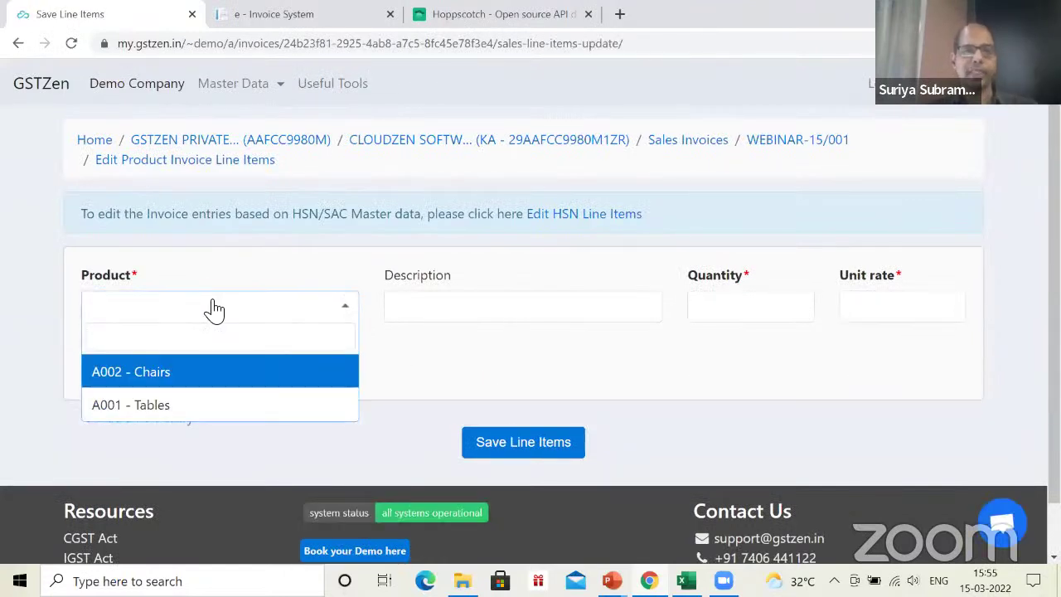
left_click(214, 403)
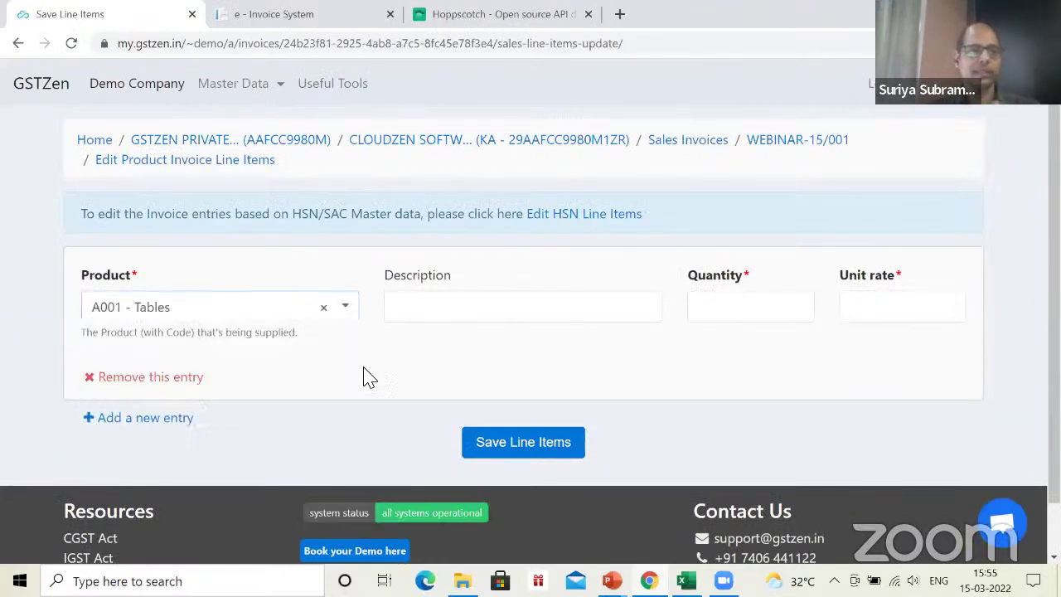
left_click(446, 315)
left_click(709, 310)
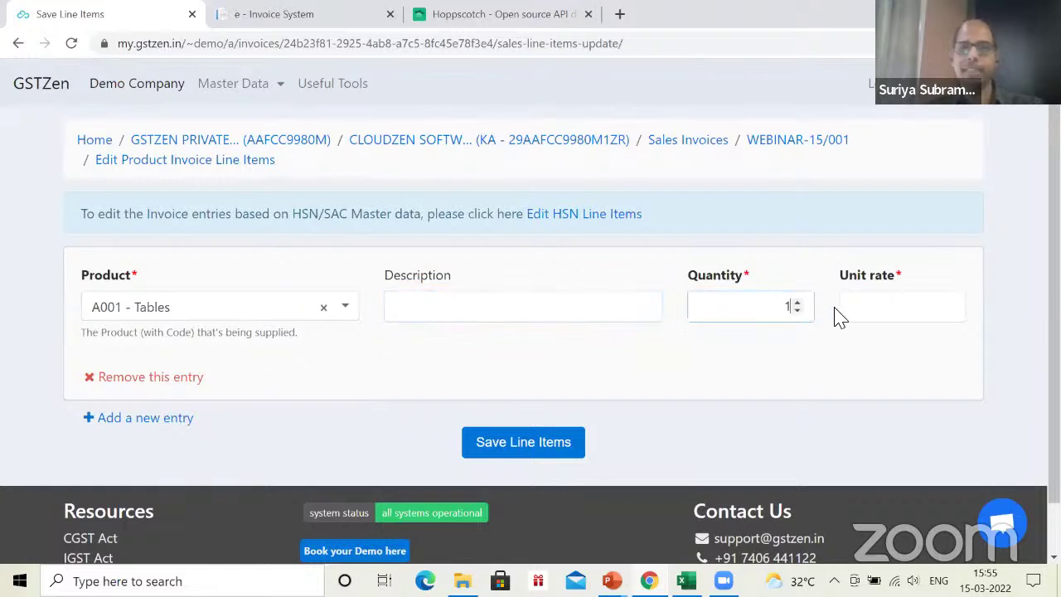
left_click(879, 315)
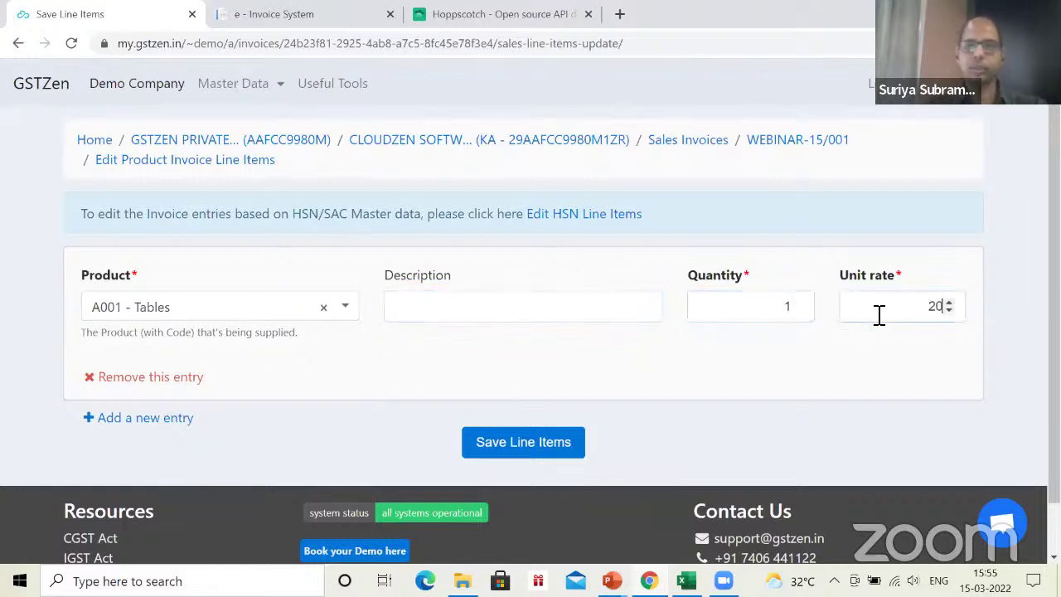
Add a second line item for A002 - Chairs with quantity 4 and unit rate 400, and save the line items.
left_click(141, 419)
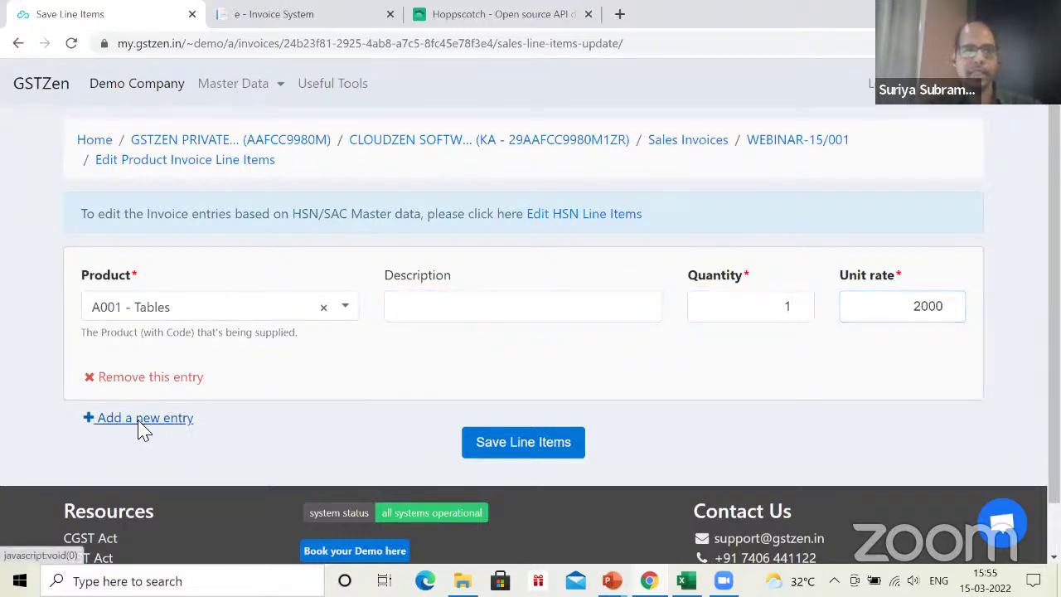
left_click(168, 474)
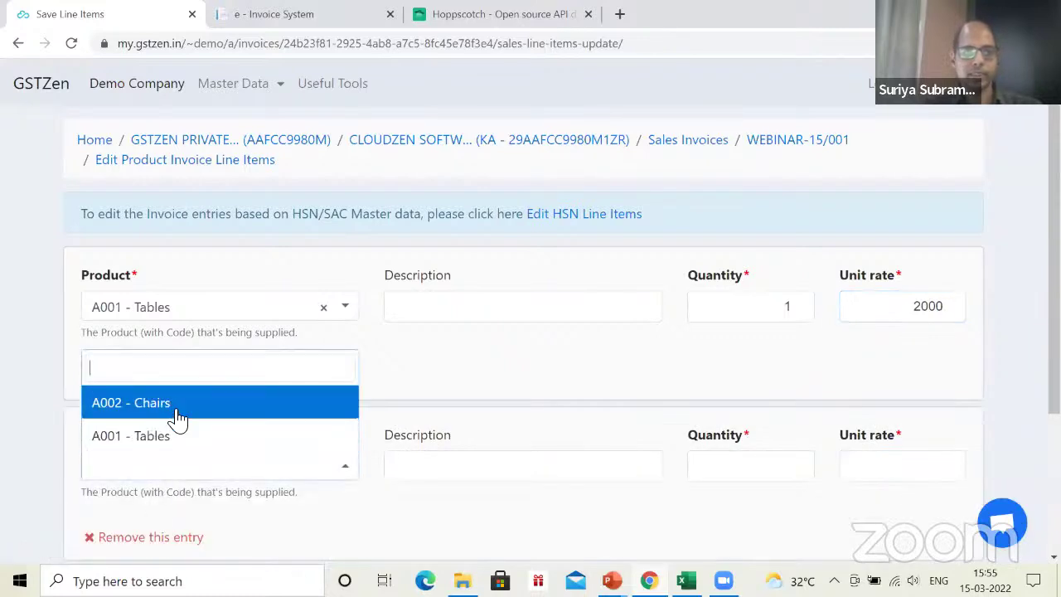
left_click(171, 408)
left_click(732, 469)
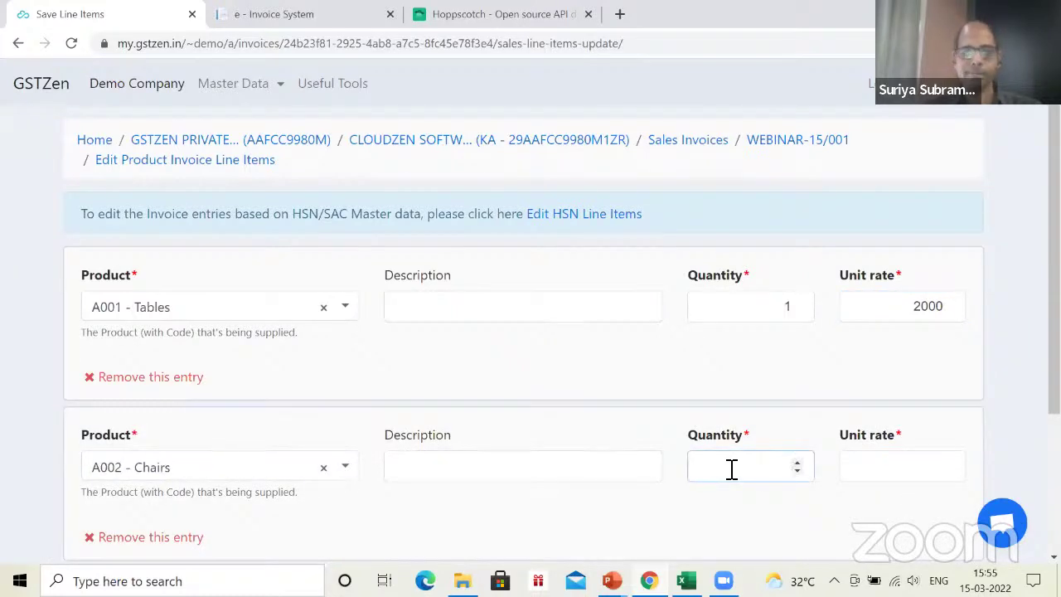
type("4")
scroll(850, 452, "down", 1)
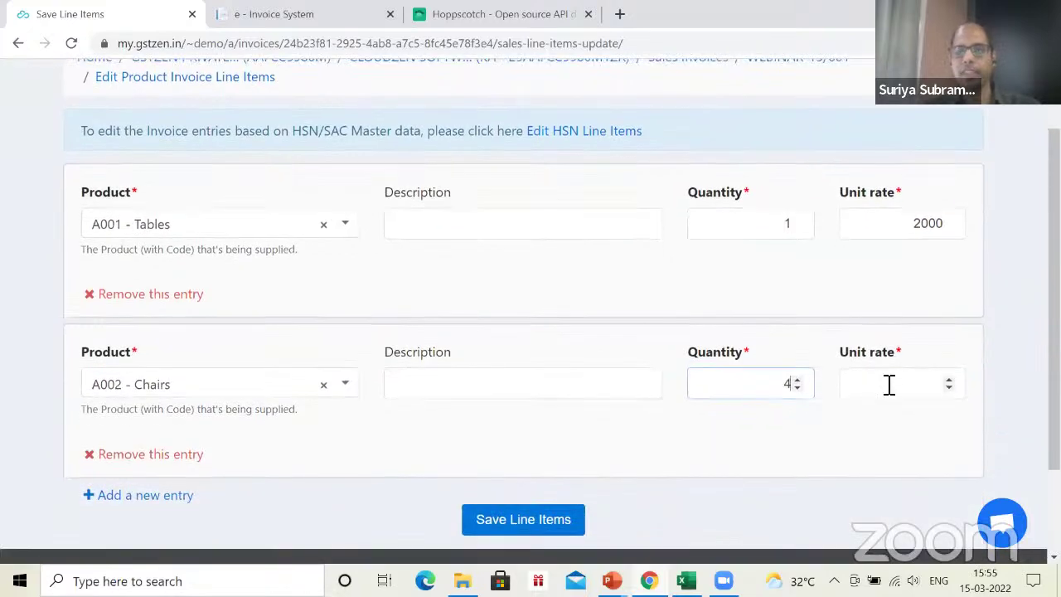
left_click(889, 384)
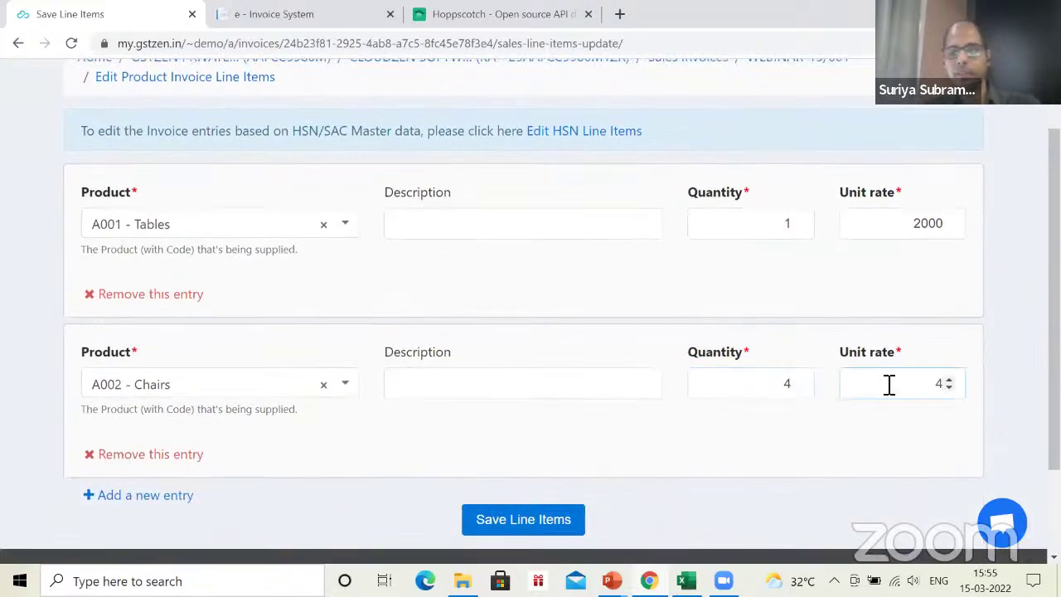
left_click(546, 529)
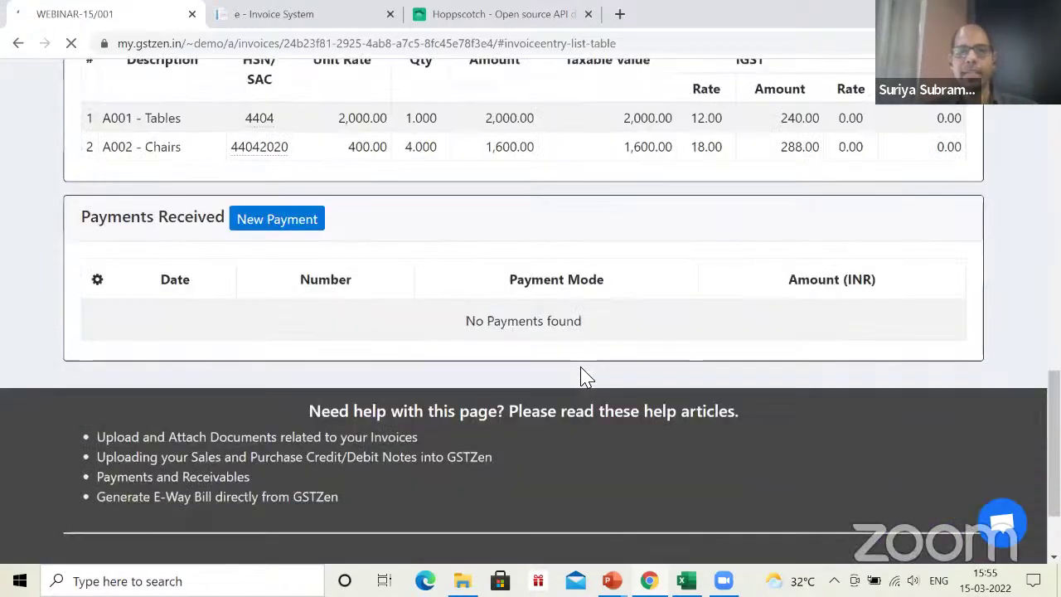
Review the saved invoice's line items, invoice amount, supplier and buyer details, and e-invoice status.
scroll(581, 431, "up", 4)
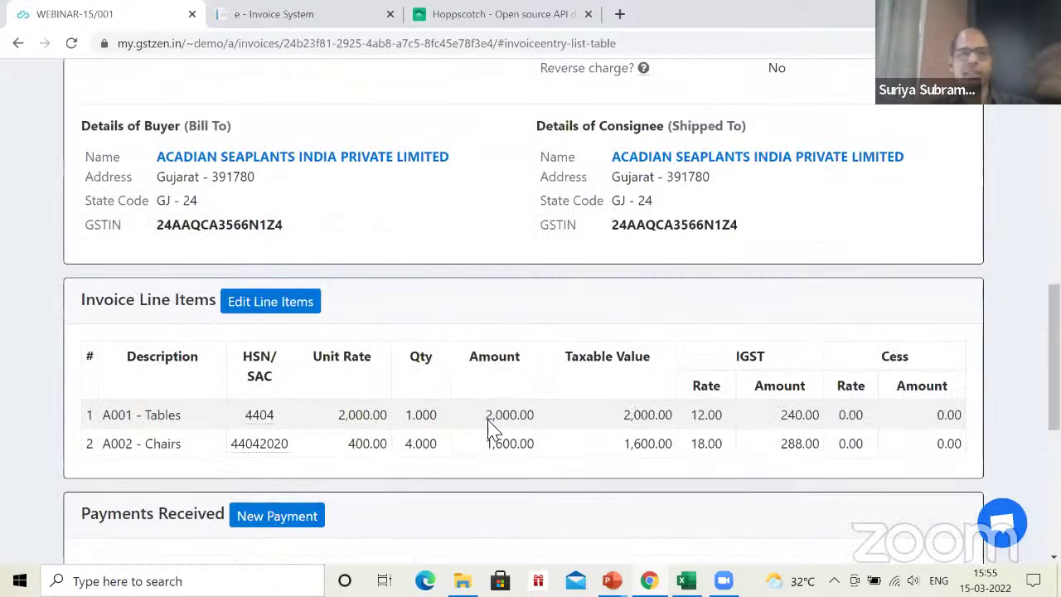
scroll(495, 441, "up", 5)
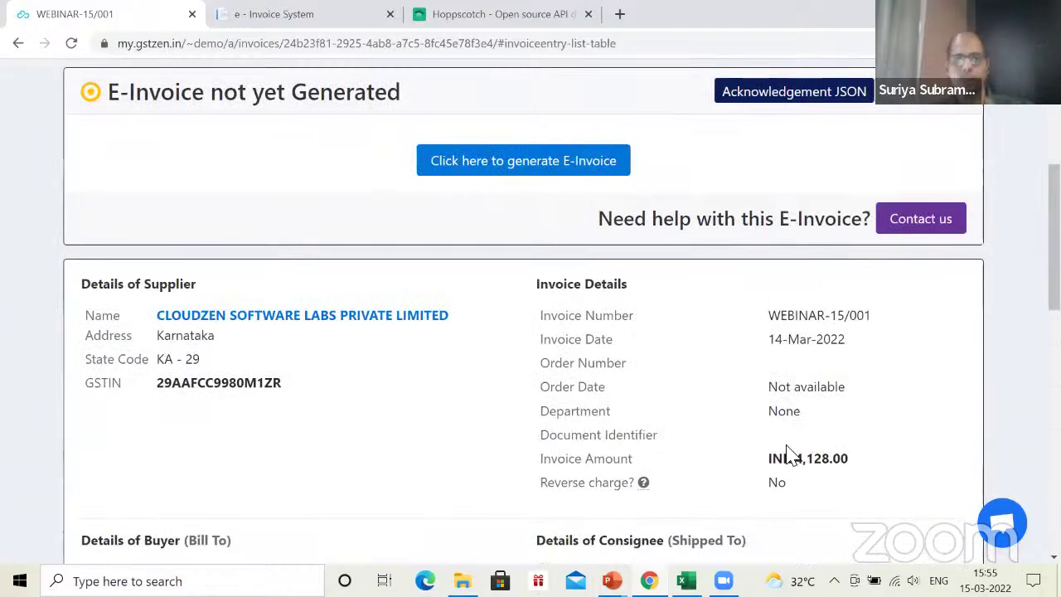
scroll(780, 455, "down", 2)
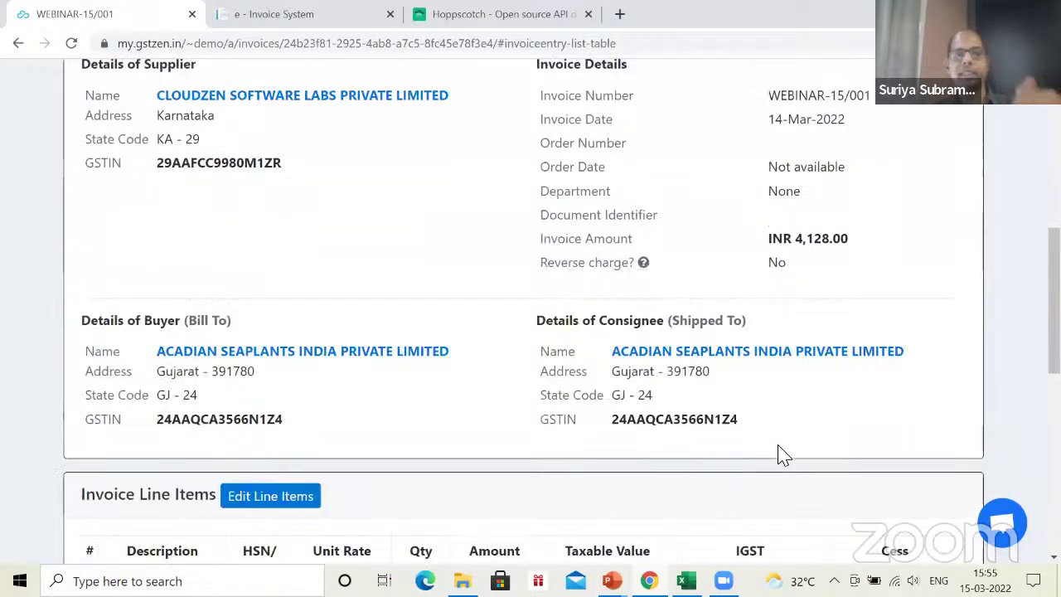
scroll(779, 455, "up", 3)
scroll(779, 455, "up", 3)
scroll(683, 434, "down", 1)
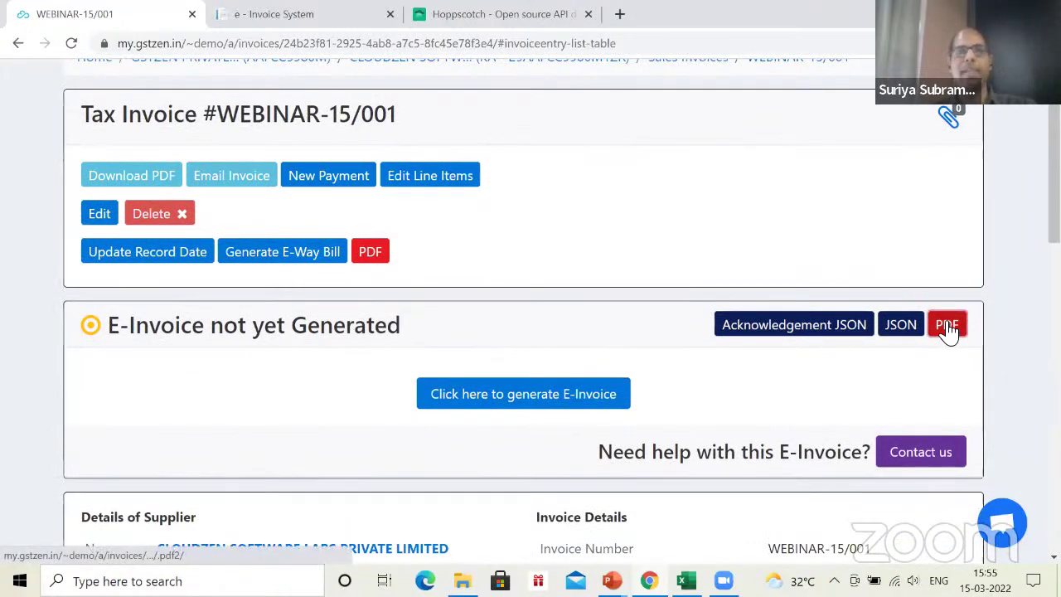
left_click(948, 326)
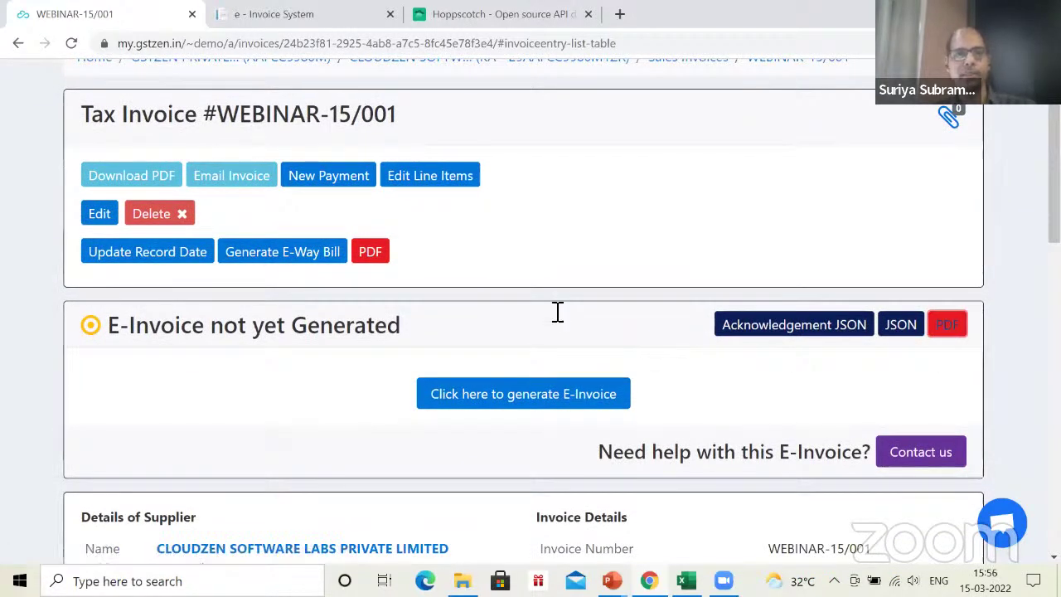
key("ctrl+Tab")
key("ctrl+Tab")
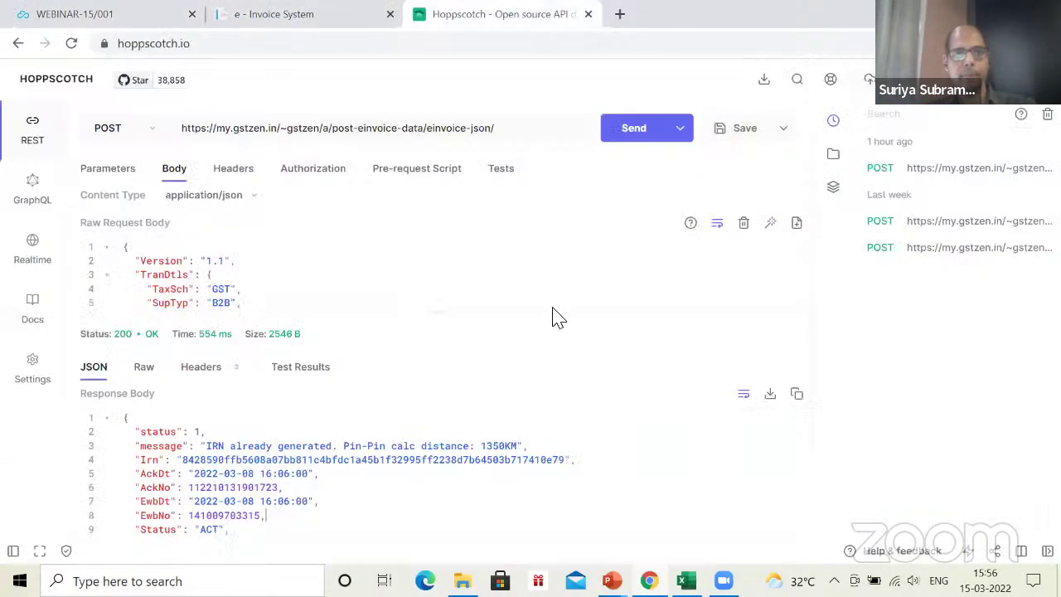
key("ctrl+Tab")
key("ctrl+Tab")
key("ctrl+shift+Tab")
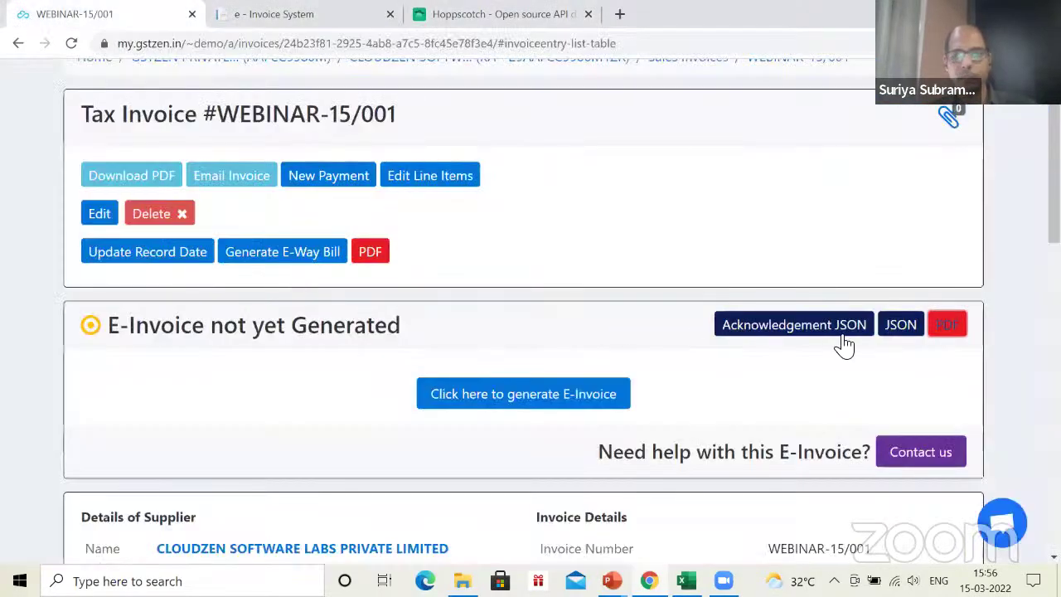
Open the PDF of the not yet generated e-invoice, examine its party details, items and totals, and close it.
left_click(952, 326)
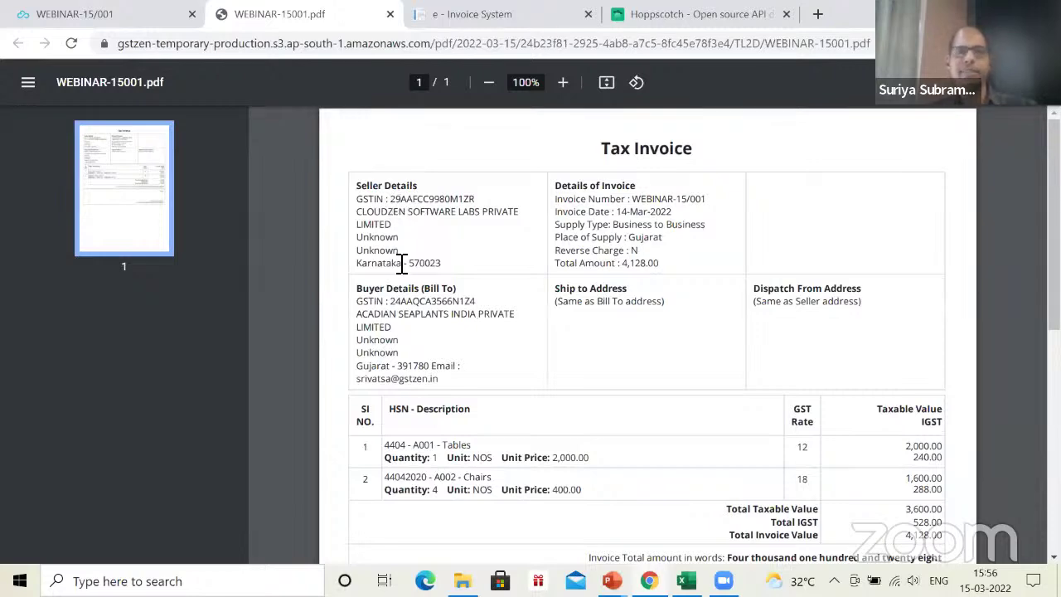
scroll(635, 249, "down", 10)
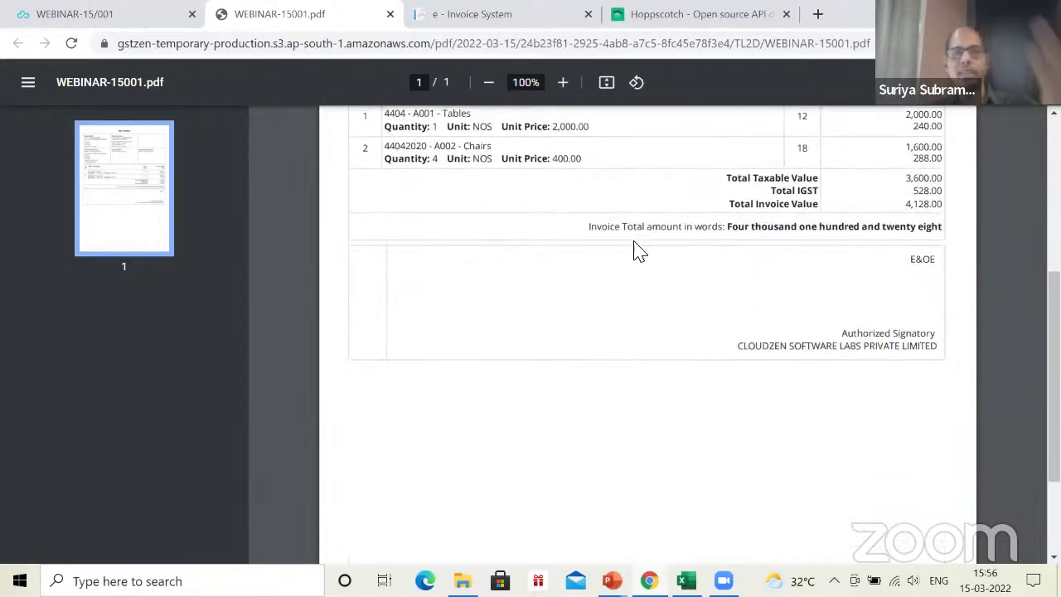
scroll(635, 249, "up", 8)
scroll(640, 253, "up", 2)
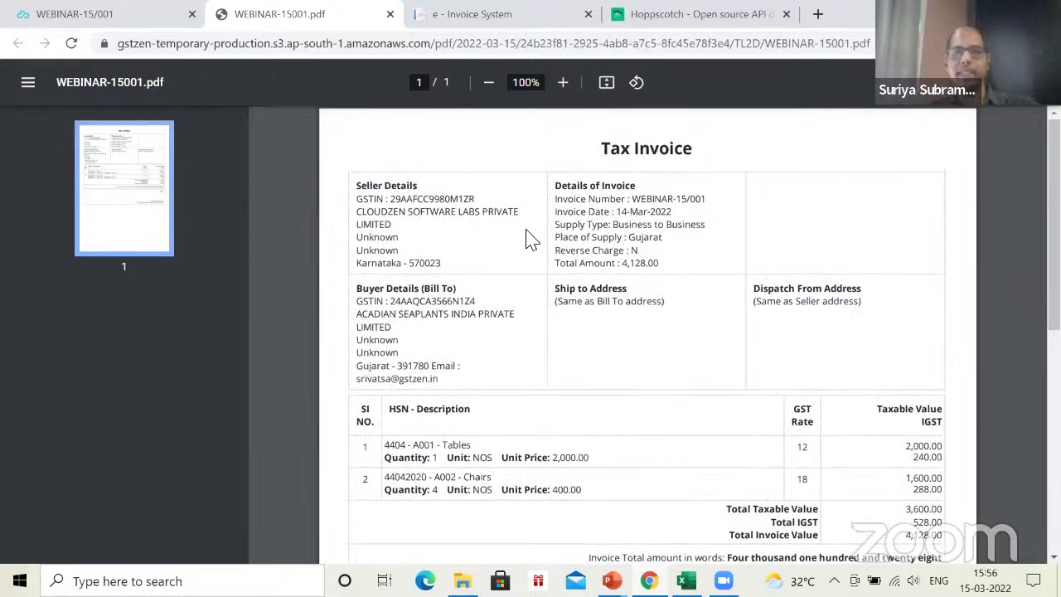
scroll(611, 235, "down", 2)
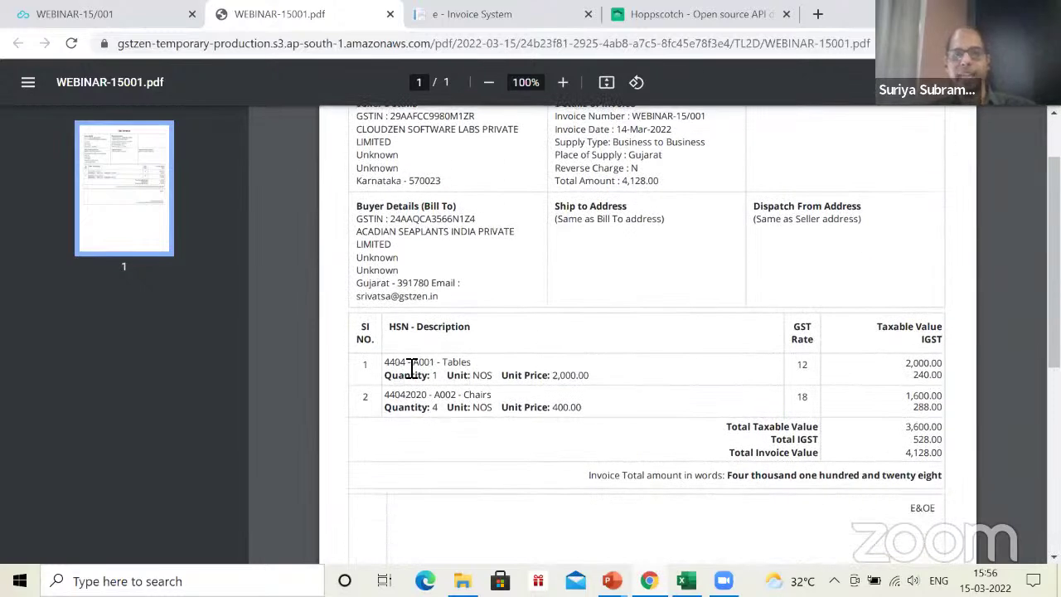
scroll(836, 160, "up", 2)
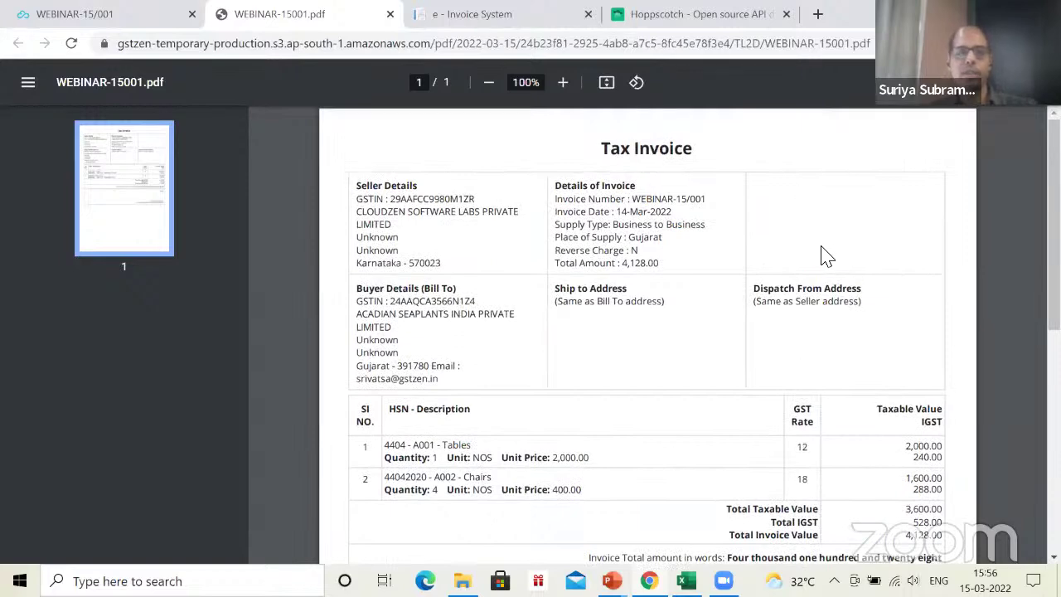
key("ctrl+w")
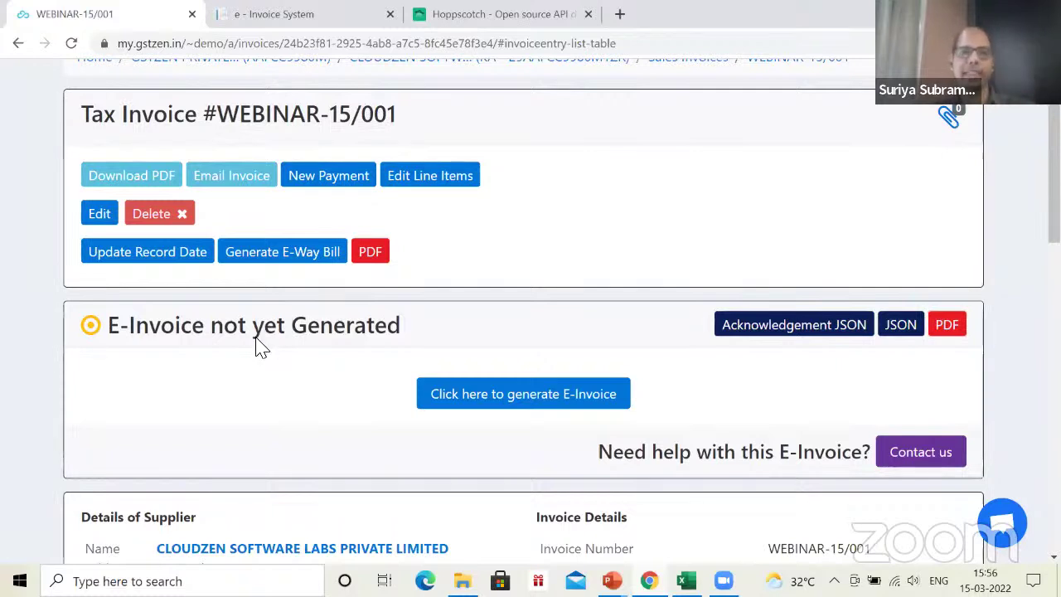
Generate the e-invoice for this tax invoice and highlight the resulting IRN for inspection.
left_click(504, 400)
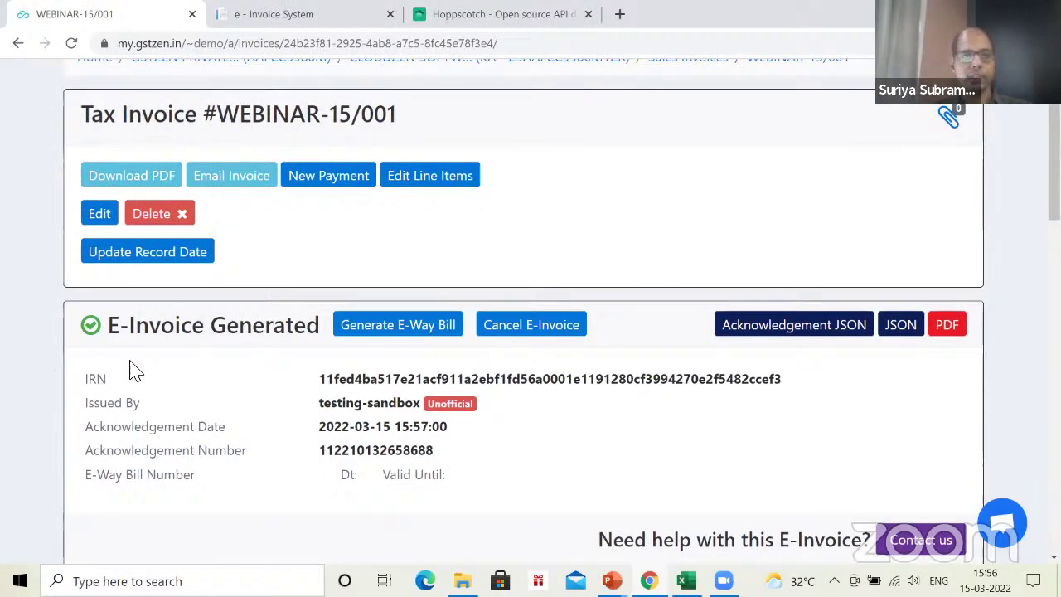
double_click(339, 380)
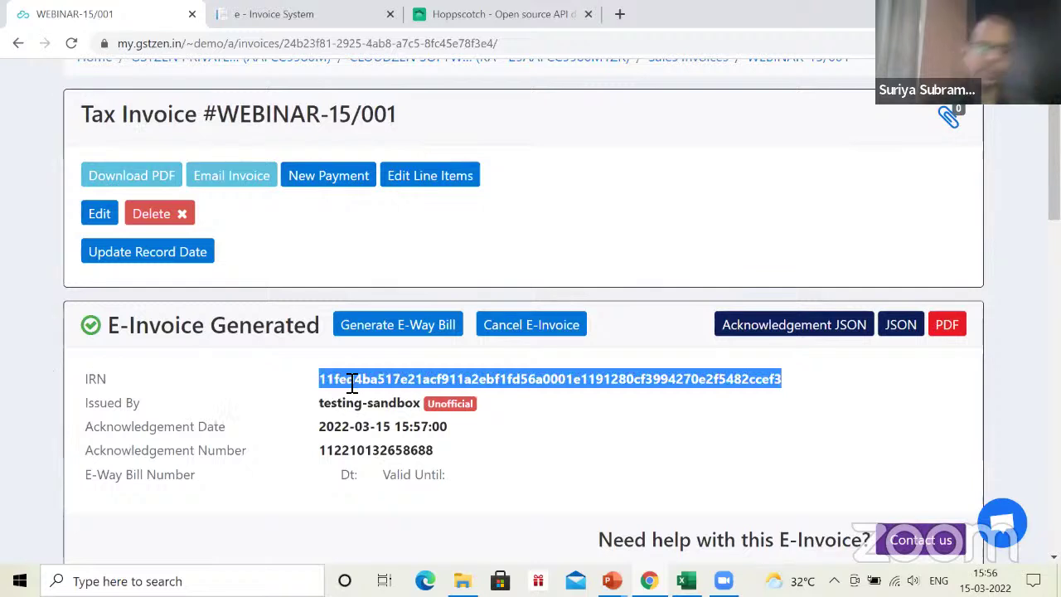
left_click(418, 387)
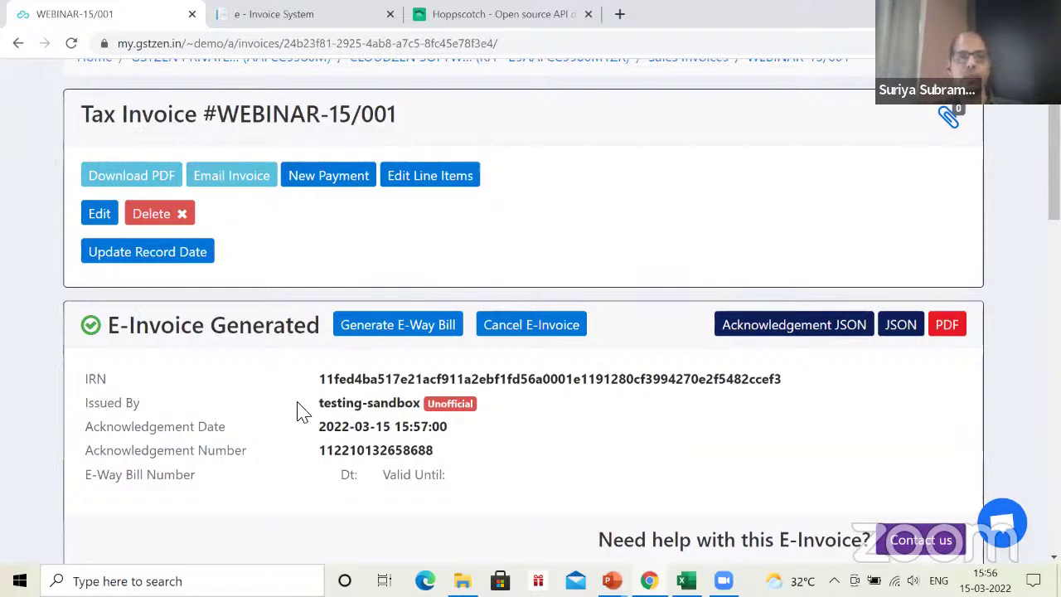
Check the acknowledgement date, open the generated e-invoice's PDF, examine its IRN, acknowledgement details and QR code, and close it.
triple_click(409, 431)
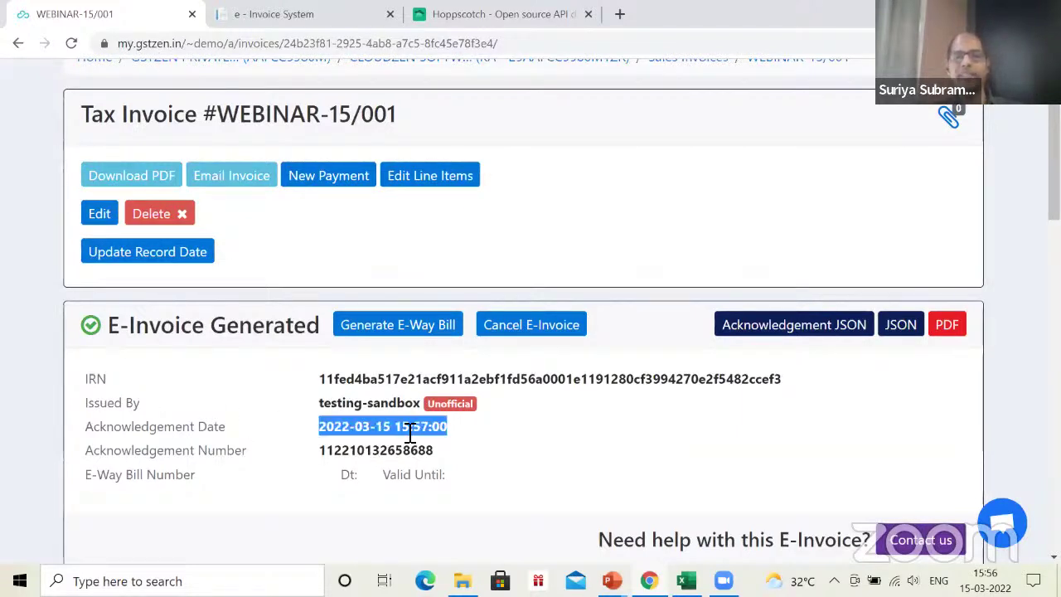
left_click(364, 440)
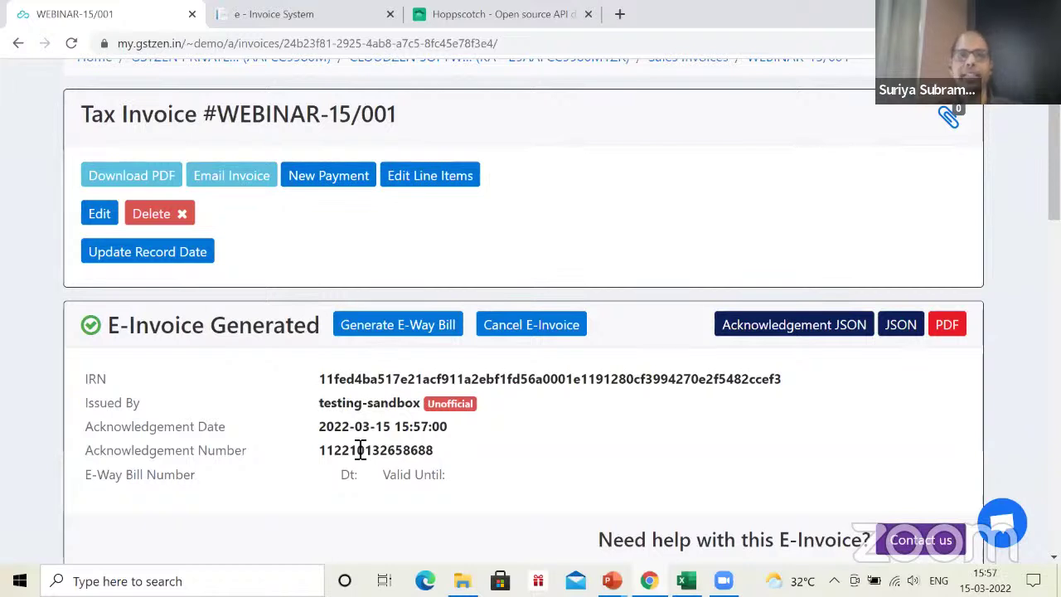
left_click(947, 328)
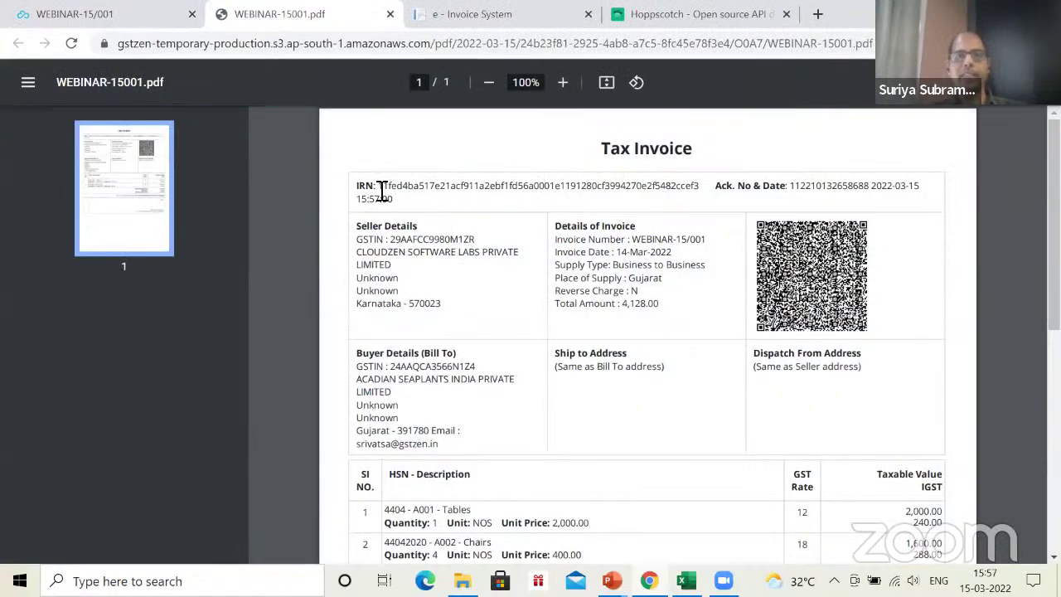
left_click_drag(381, 189, 639, 199)
left_click_drag(799, 189, 920, 195)
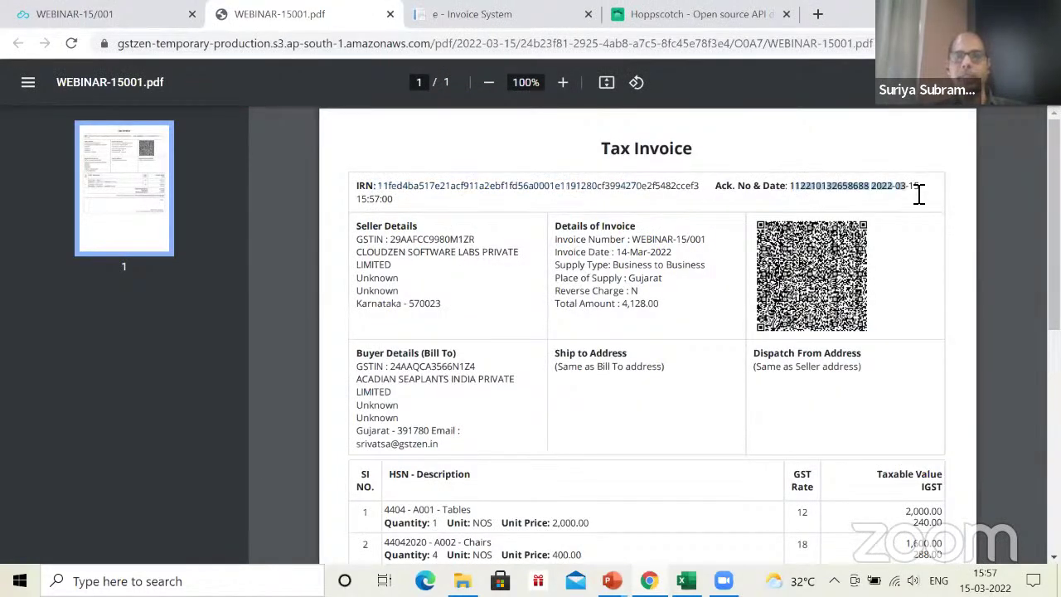
left_click(860, 331)
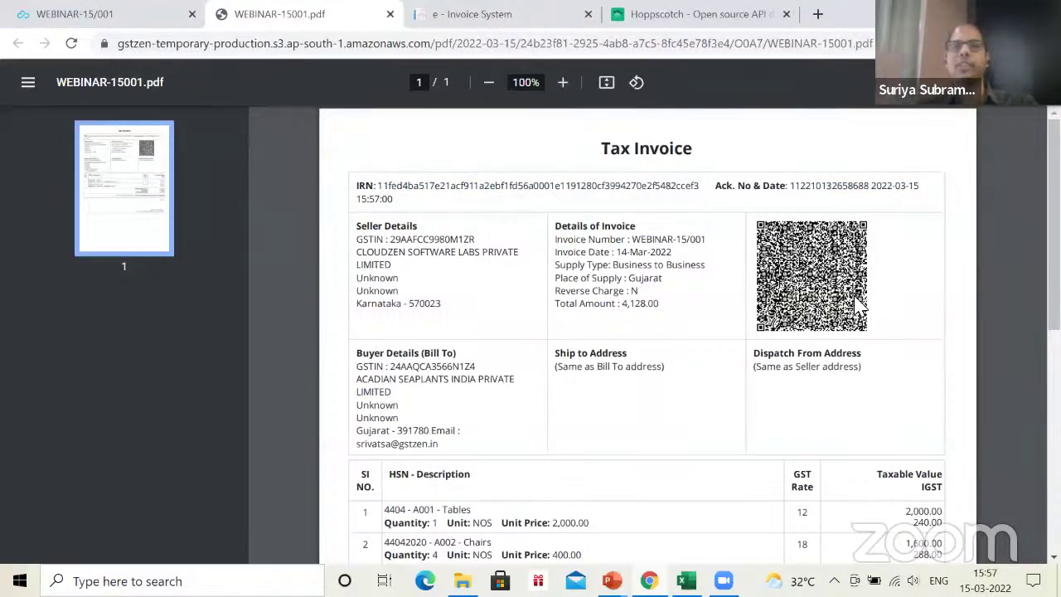
key("ctrl+w")
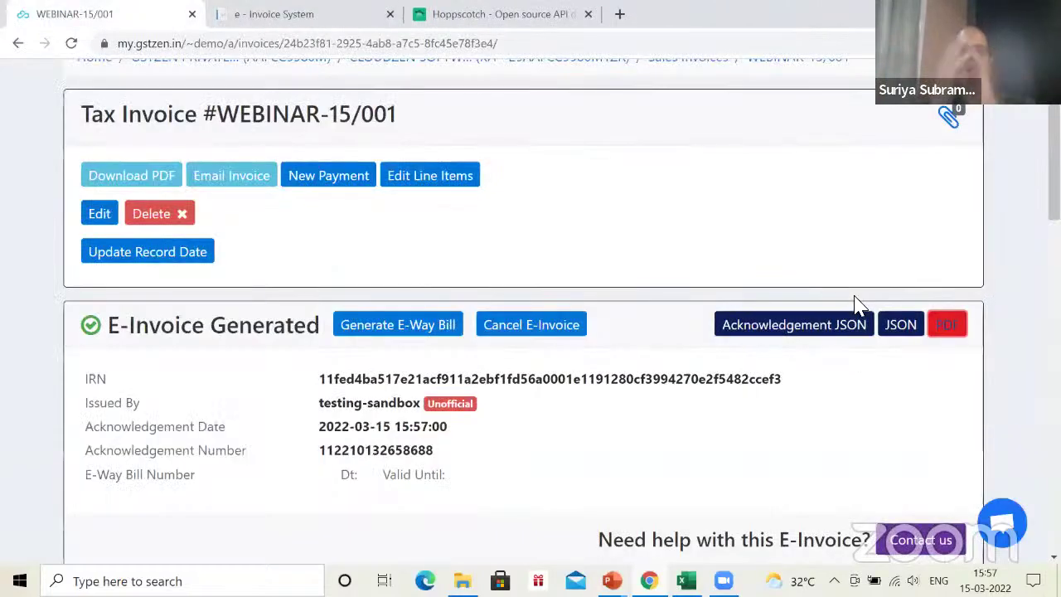
Download the acknowledgement JSON and open the Verify Signed Invoice page of einvoice1.gst.gov.in in a new browser tab.
left_click(782, 330)
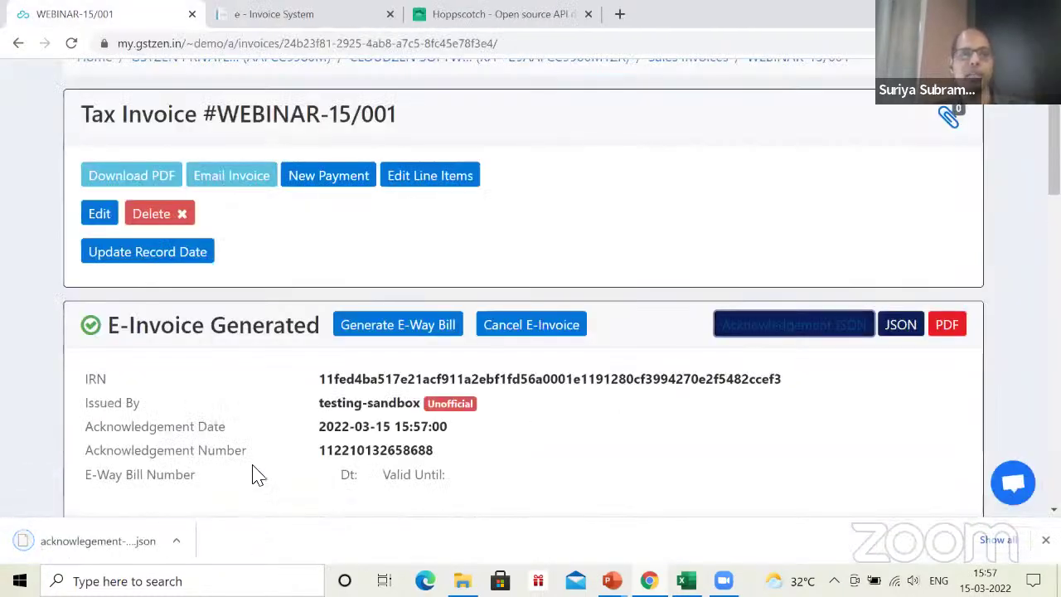
key("ctrl+t")
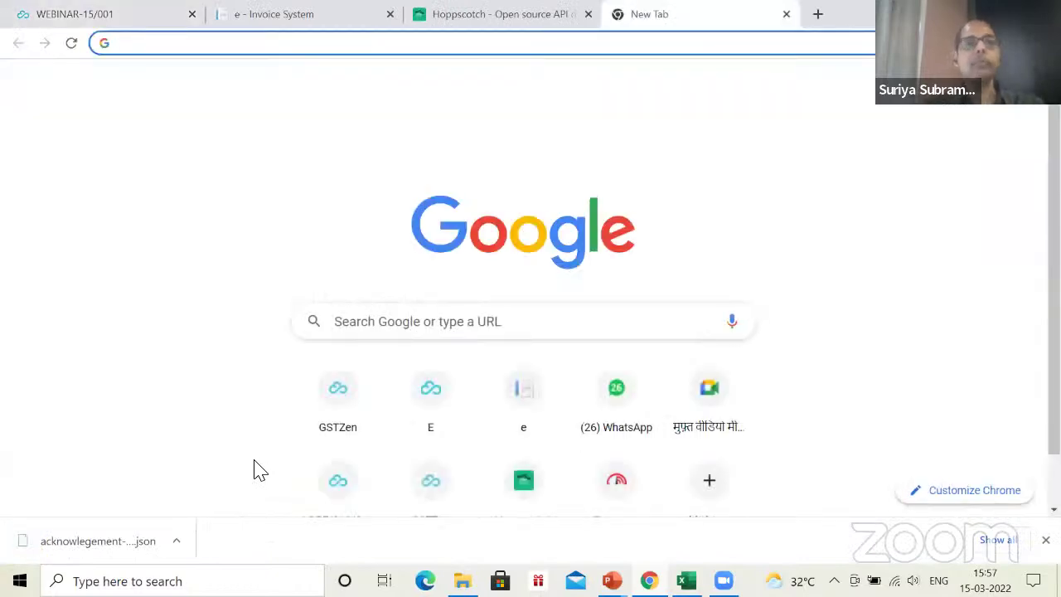
type("einvoice1.gst.gov.in")
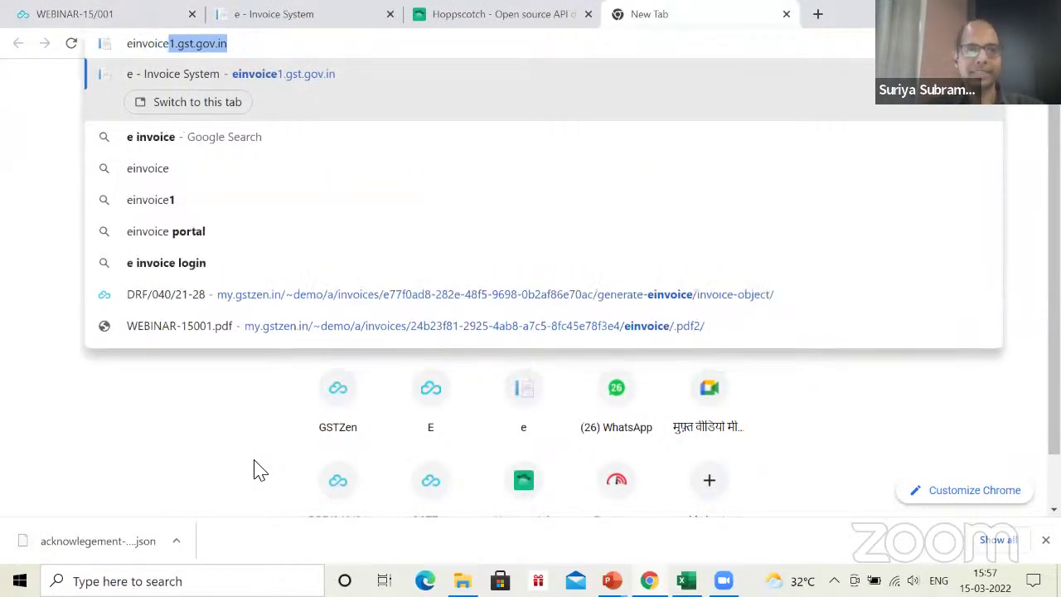
left_click(178, 87)
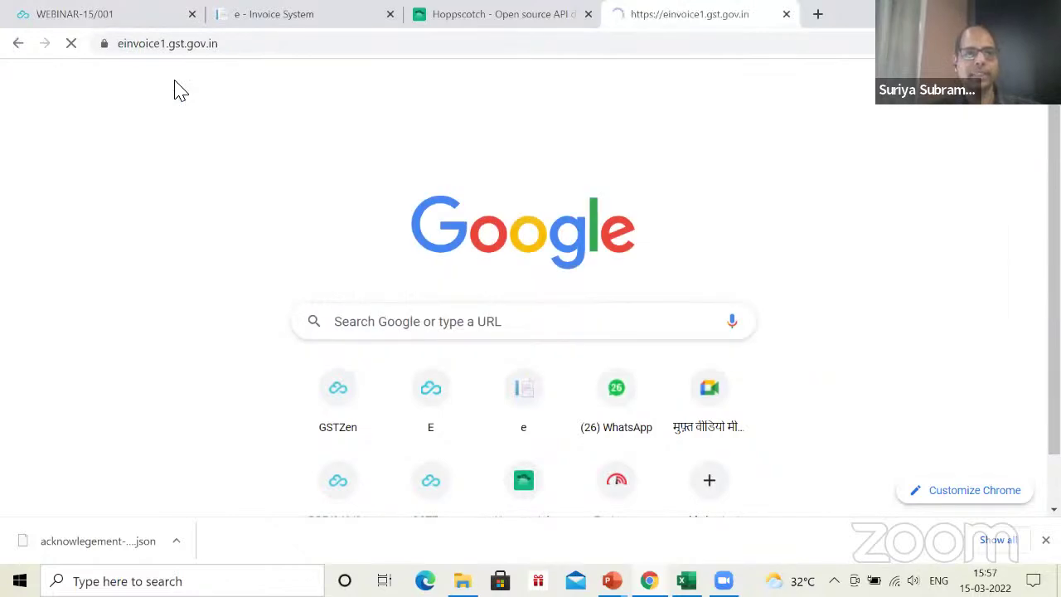
mouse_move(413, 176)
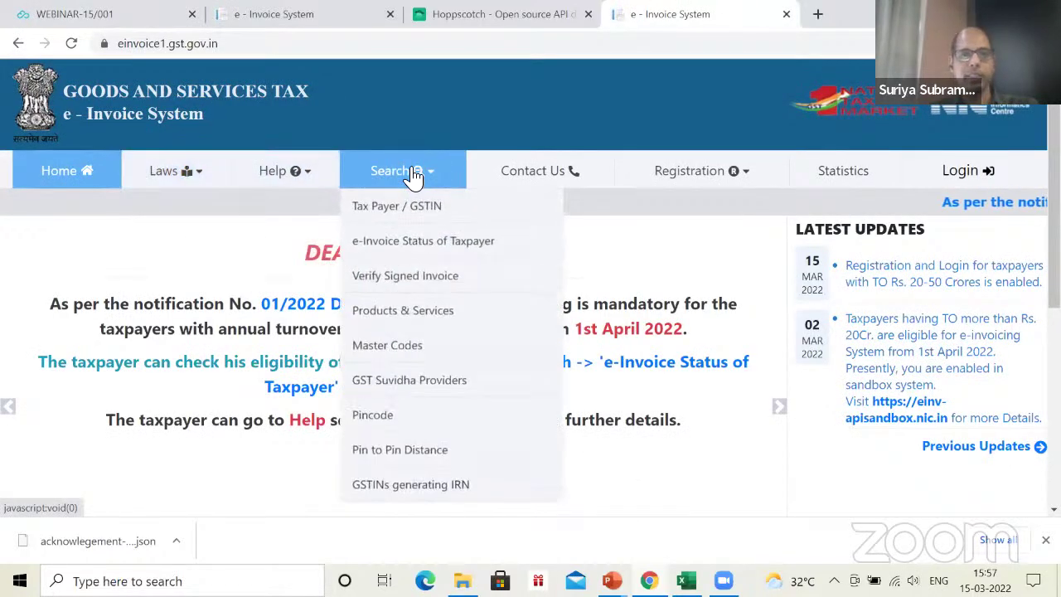
left_click(401, 285)
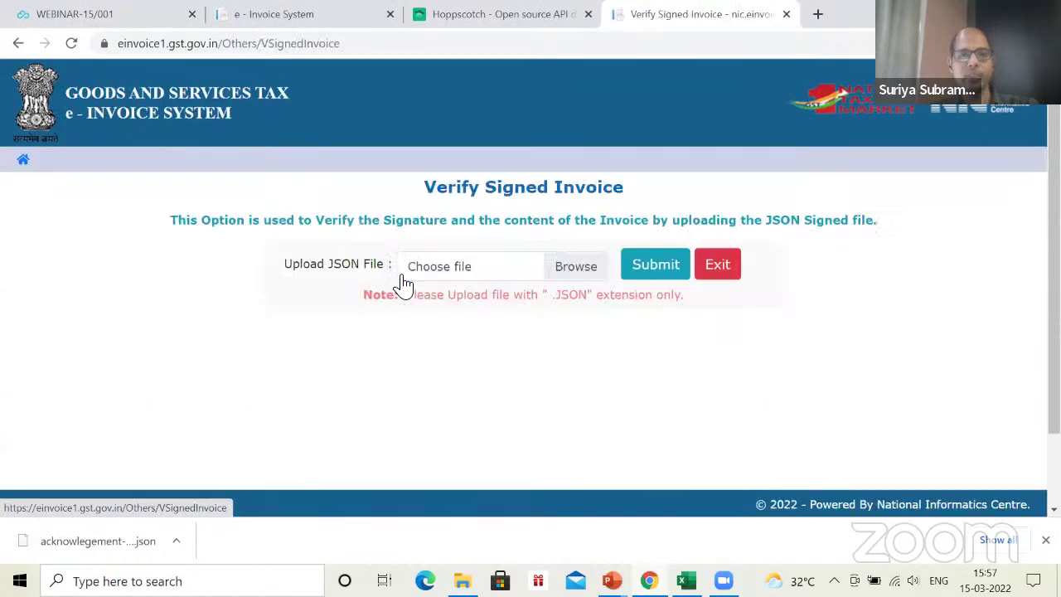
Upload acknowlegement-webinar-15001.json from Downloads and submit it for signature verification.
left_click(588, 269)
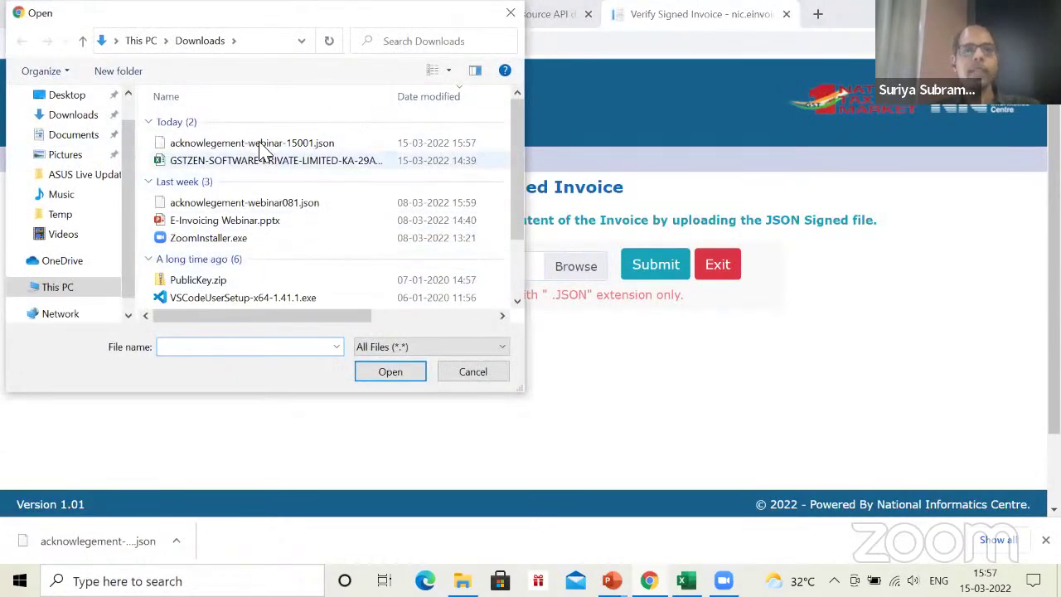
double_click(260, 144)
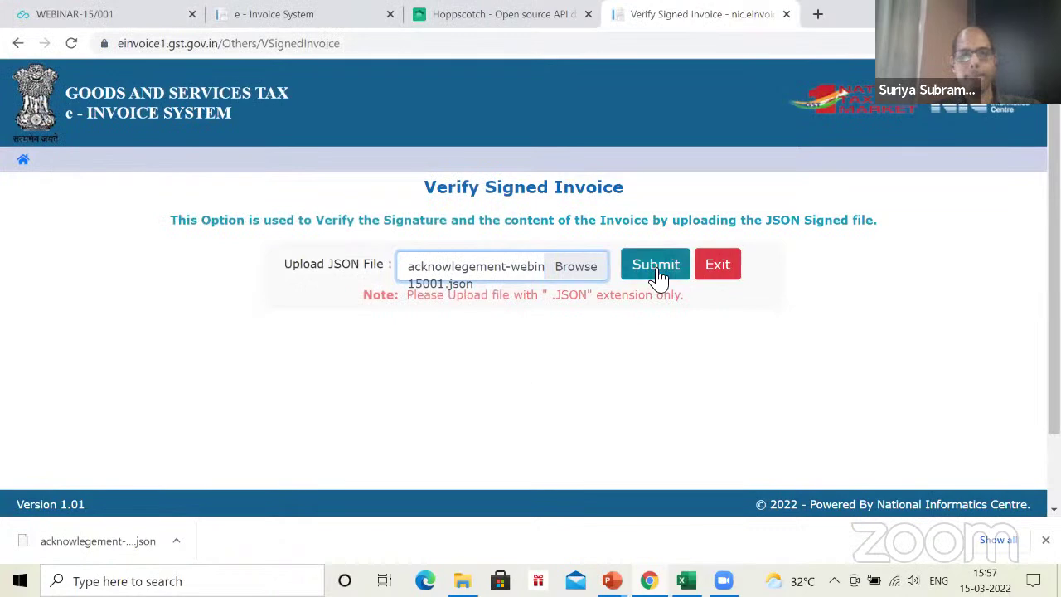
left_click(656, 273)
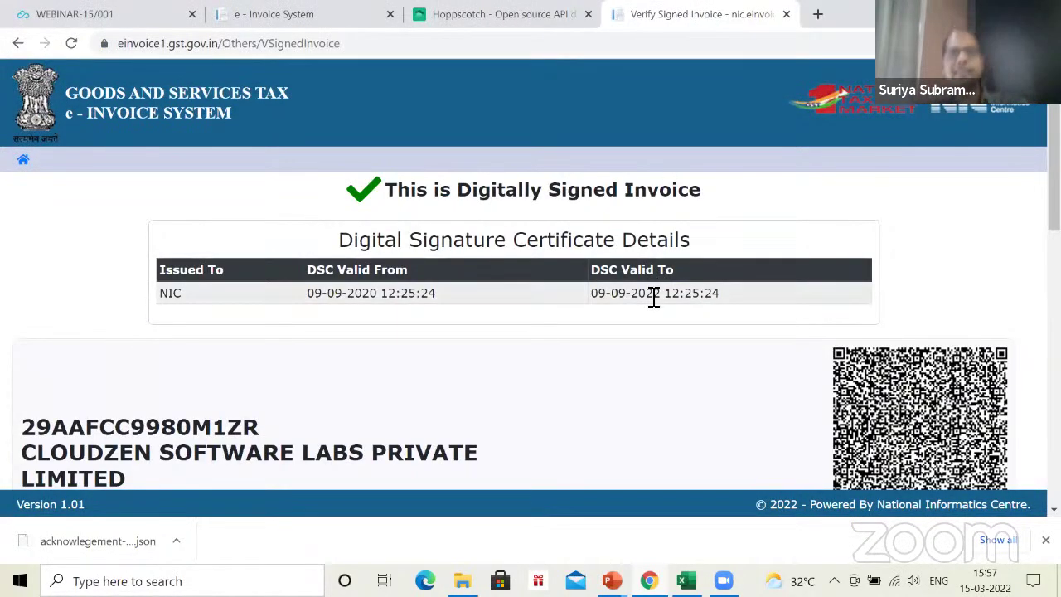
Examine the verified invoice's IRN, acknowledgement details, QR code, goods details, tax totals and digital signature.
scroll(556, 332, "down", 2)
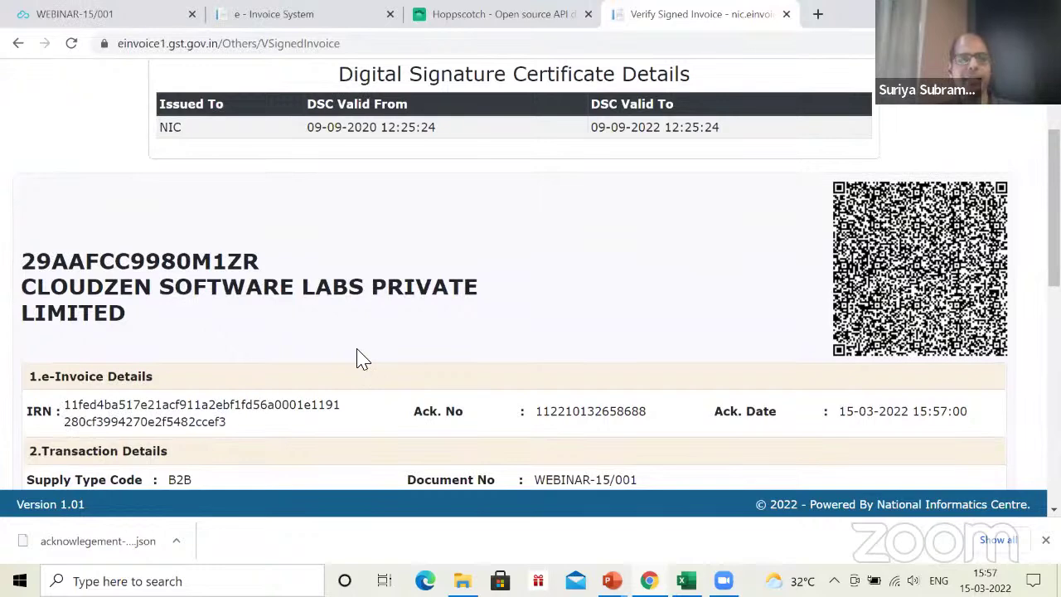
key("ctrl+shift+Tab")
key("ctrl+Tab")
key("ctrl+Tab")
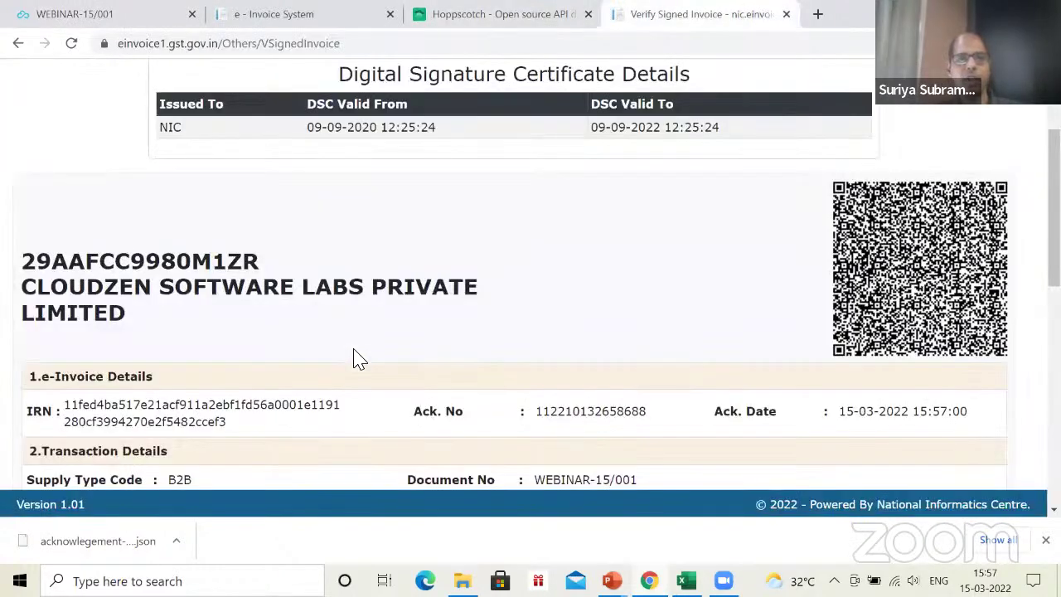
key("ctrl+shift+Tab")
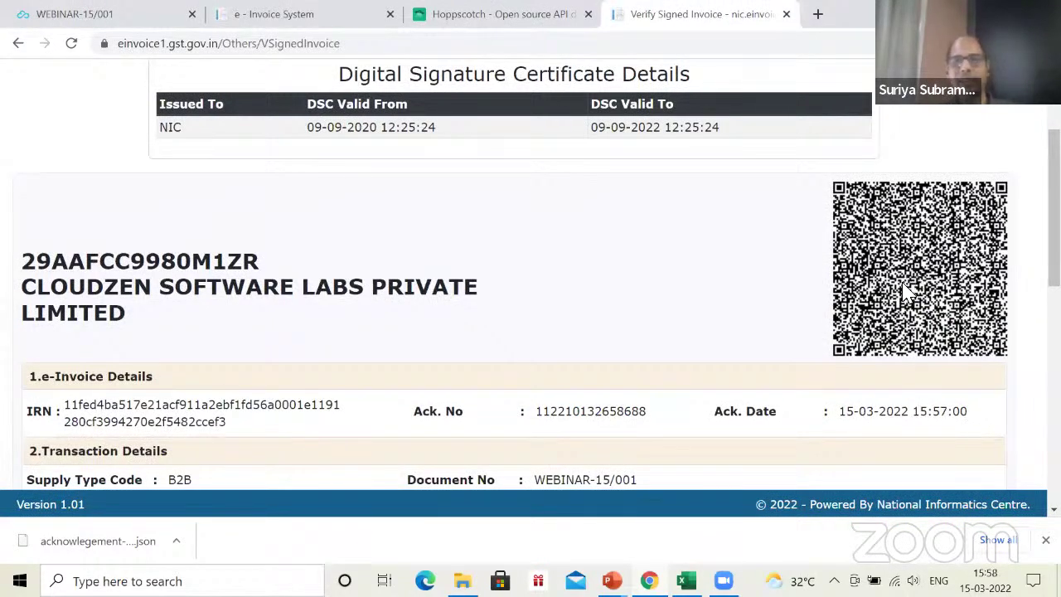
scroll(699, 268, "down", 6)
scroll(125, 261, "down", 1)
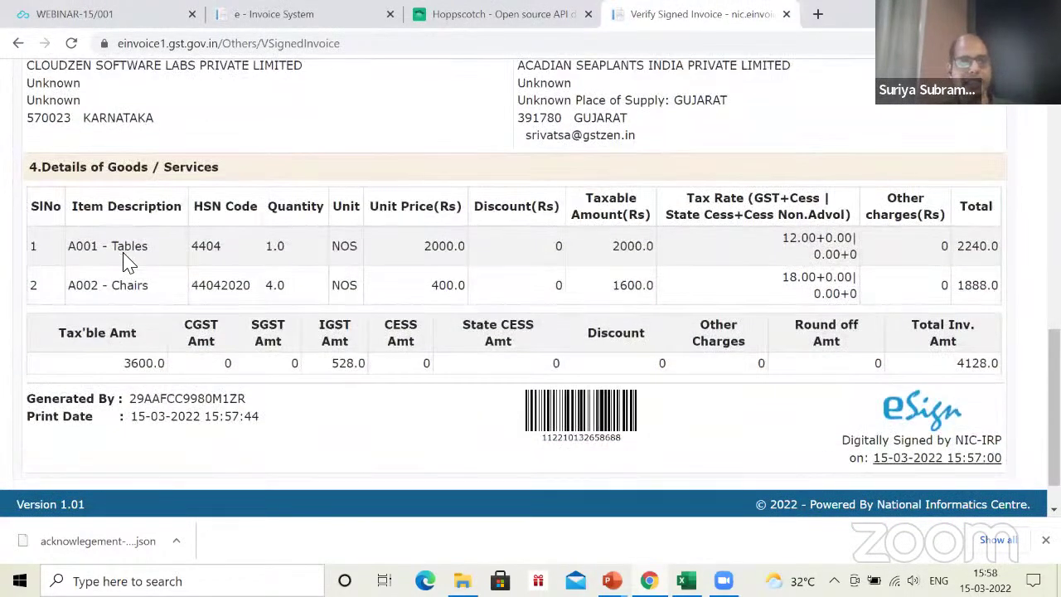
scroll(157, 284, "down", 1)
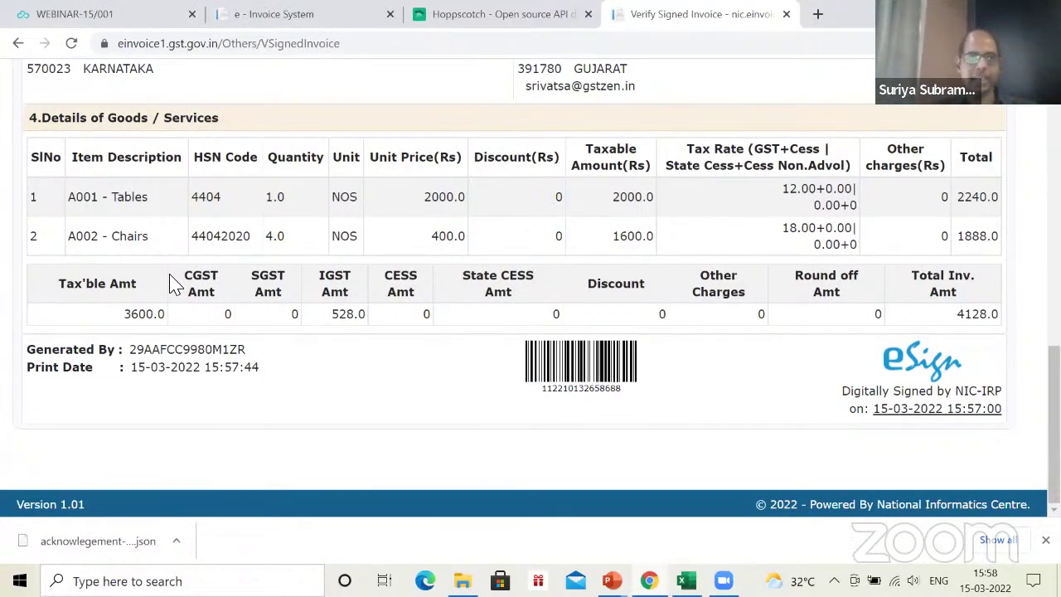
Switch to the e-invoice uploader template in Excel and examine the document types, dates and numbers on the Sales Invoices sheet.
key("ctrl+1")
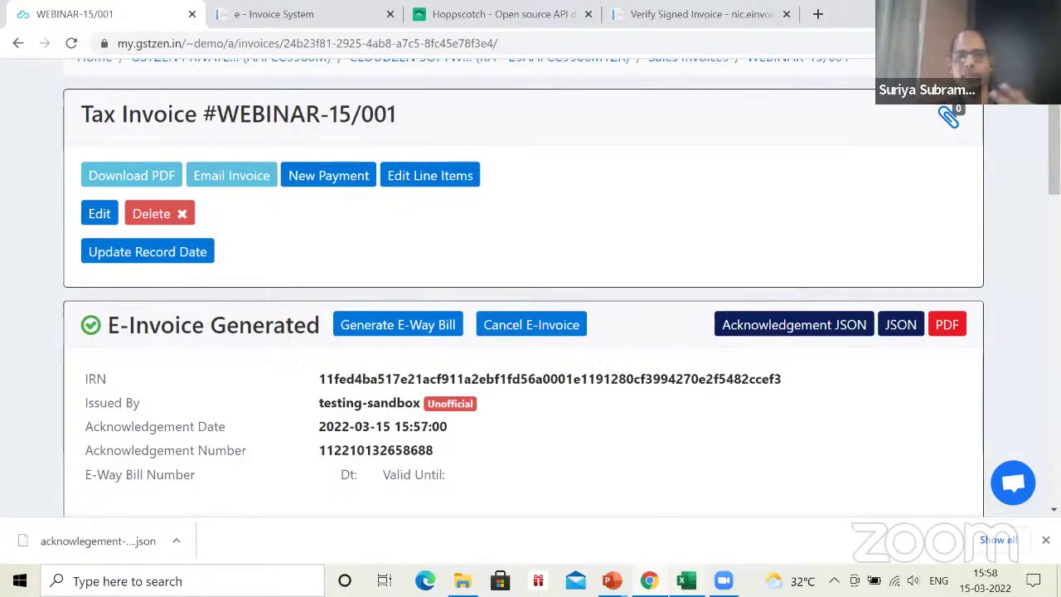
mouse_move(686, 580)
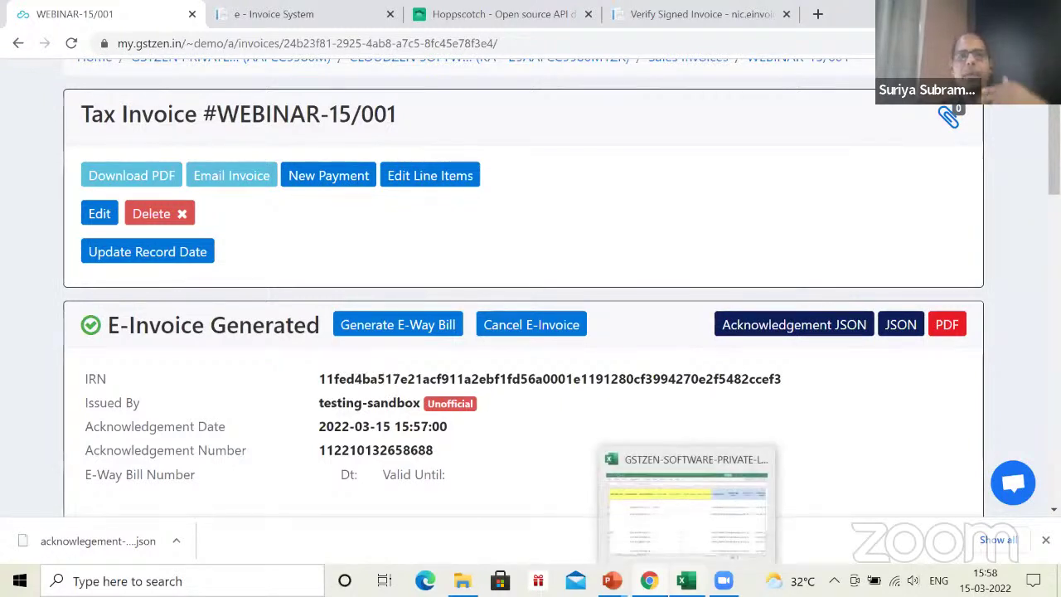
left_click(682, 514)
left_click(249, 216)
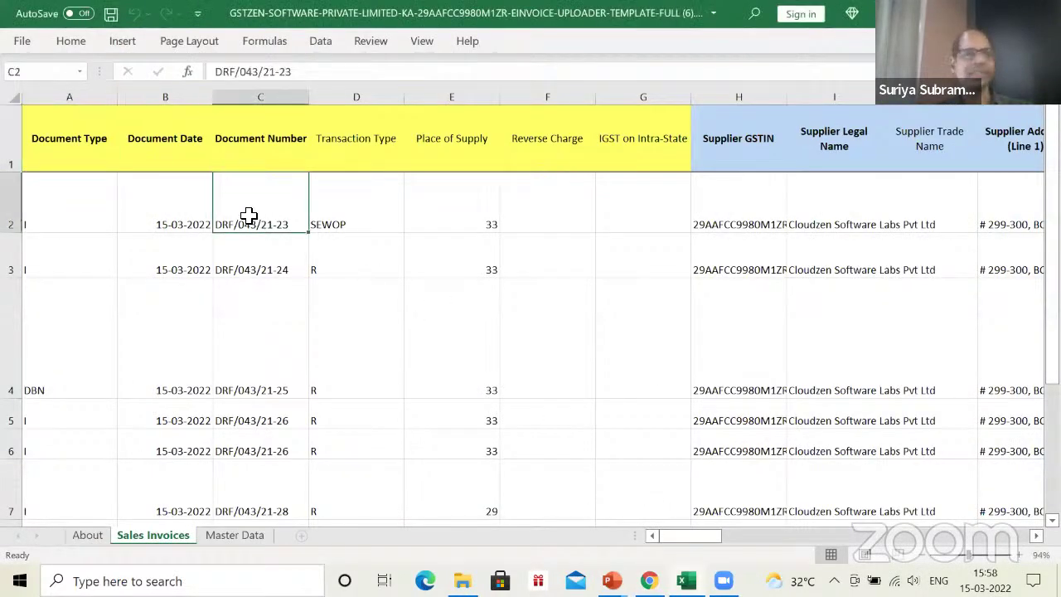
key("Left")
key("Left")
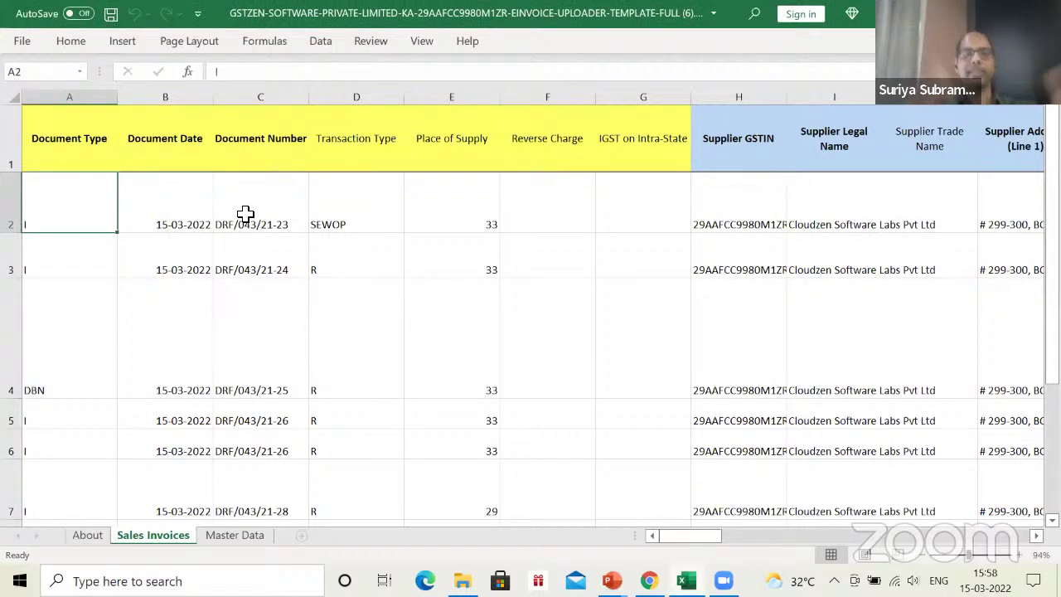
left_click(102, 145)
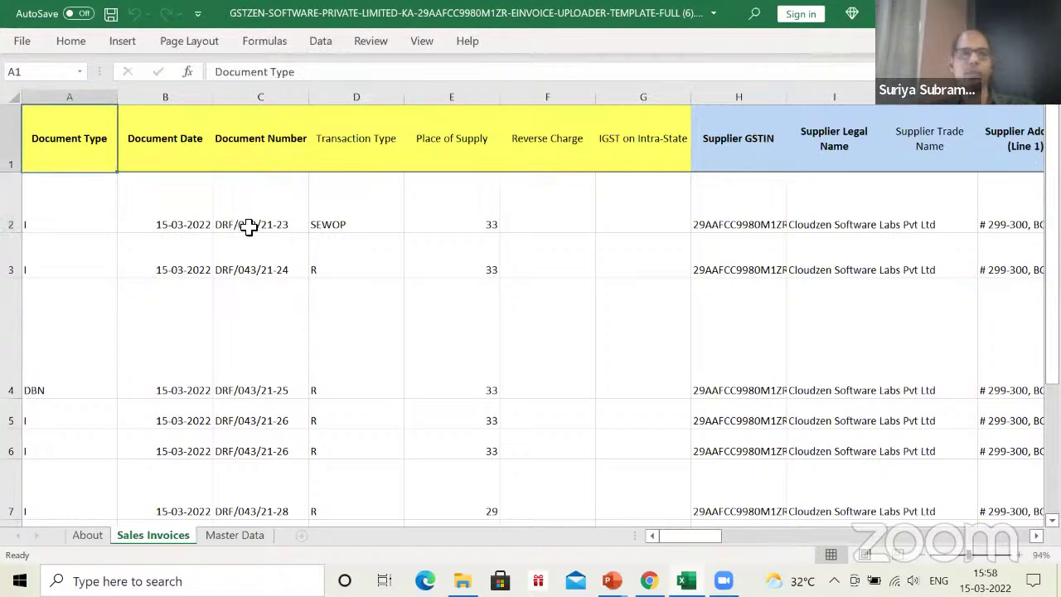
scroll(261, 284, "down", 2)
scroll(260, 284, "down", 2)
scroll(260, 284, "up", 3)
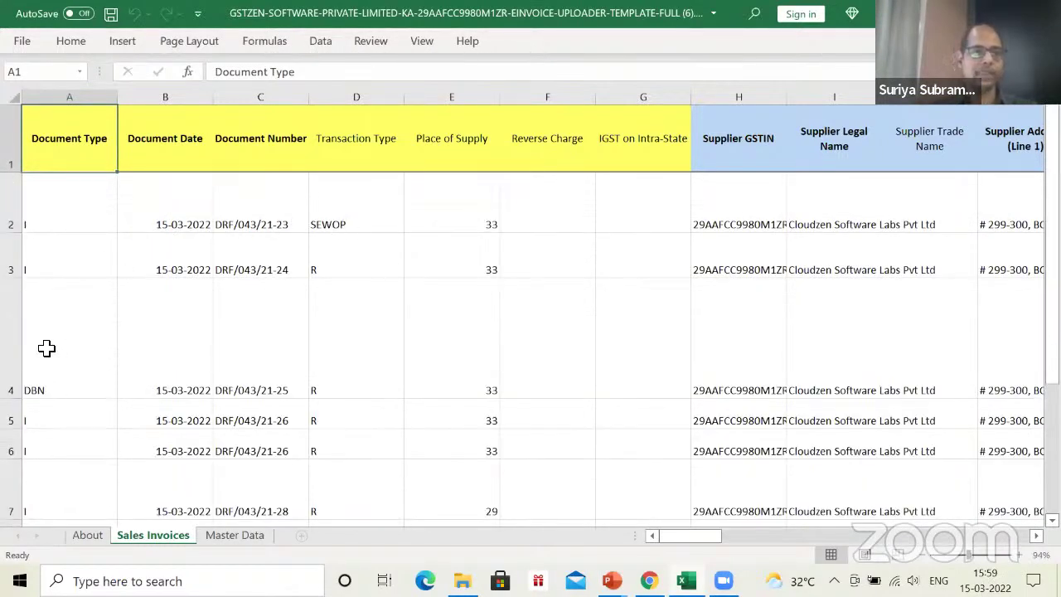
left_click(49, 362)
scroll(52, 371, "down", 1)
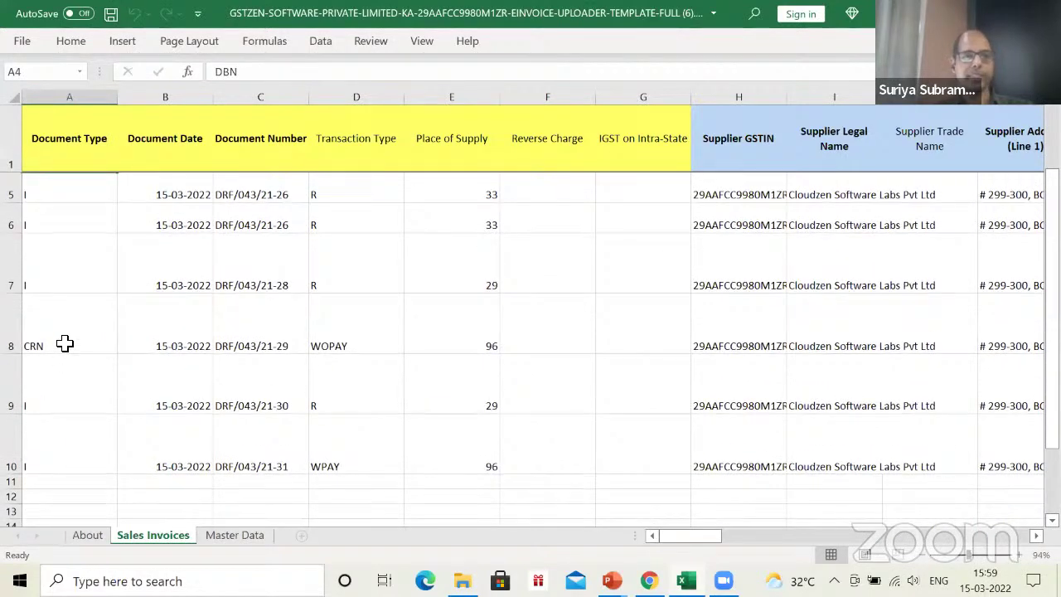
scroll(149, 328, "up", 1)
left_click(179, 143)
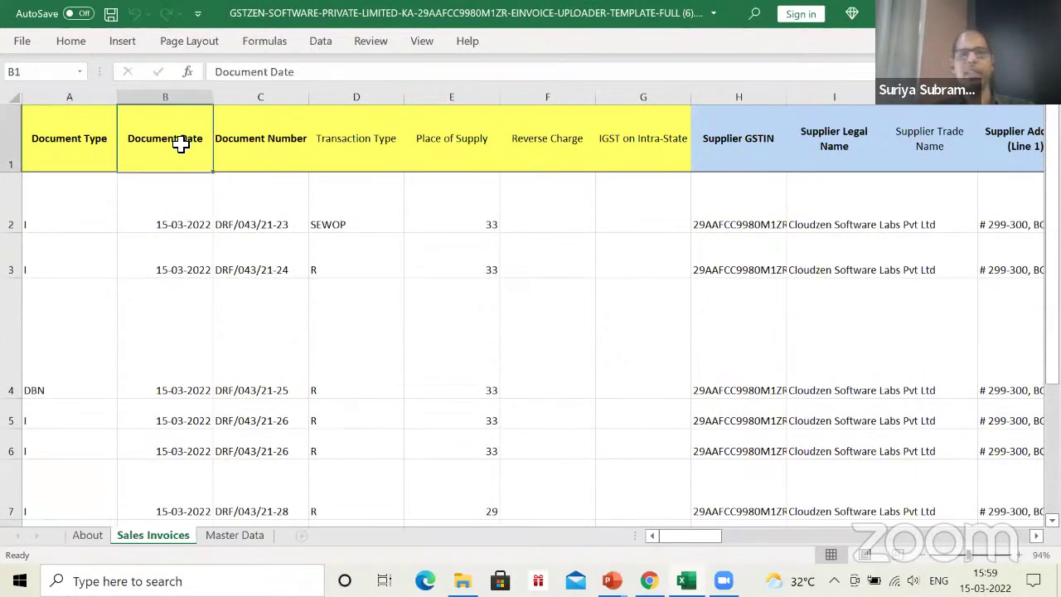
Examine the Sales Invoices column headings from Document Type through the supplier, recipient and ship-to details, and return to the first heading.
key("Left")
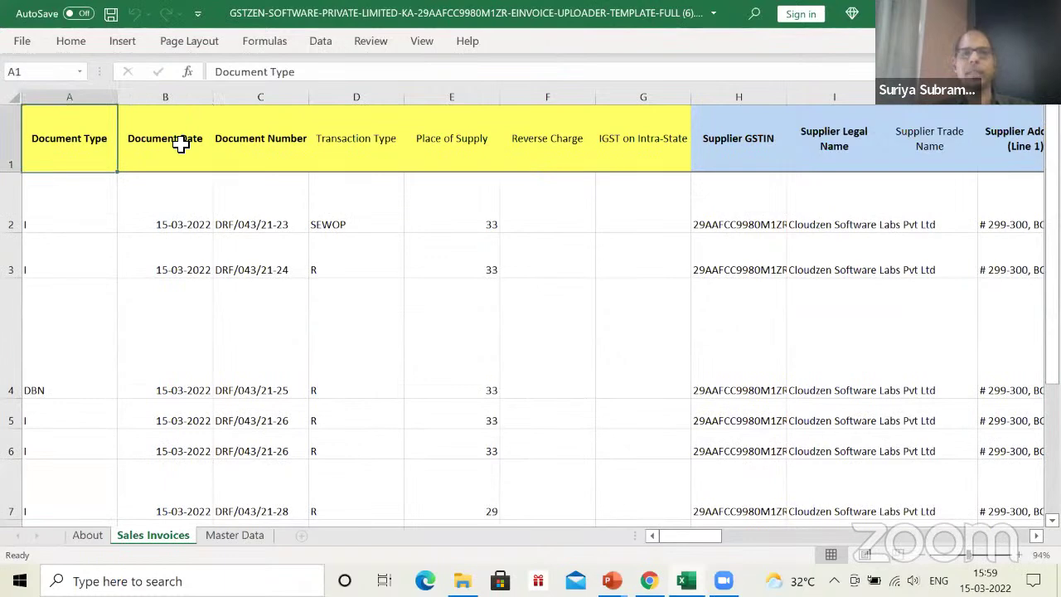
key("Right")
key("Right")
key("Right")
key("Right")
key("Right")
key("Right")
key("Right")
key("Right")
key("Right")
key("Right")
key("Right")
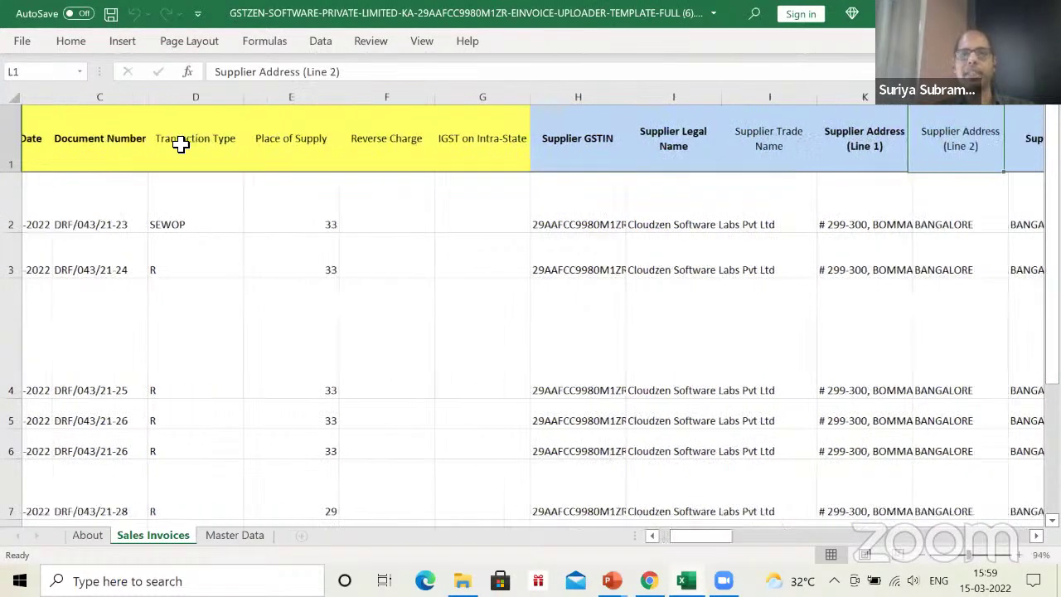
key("Right")
key("Right")
key("Right")
key("Right")
key("Right")
key("Right")
key("Right")
key("Right")
key("Right")
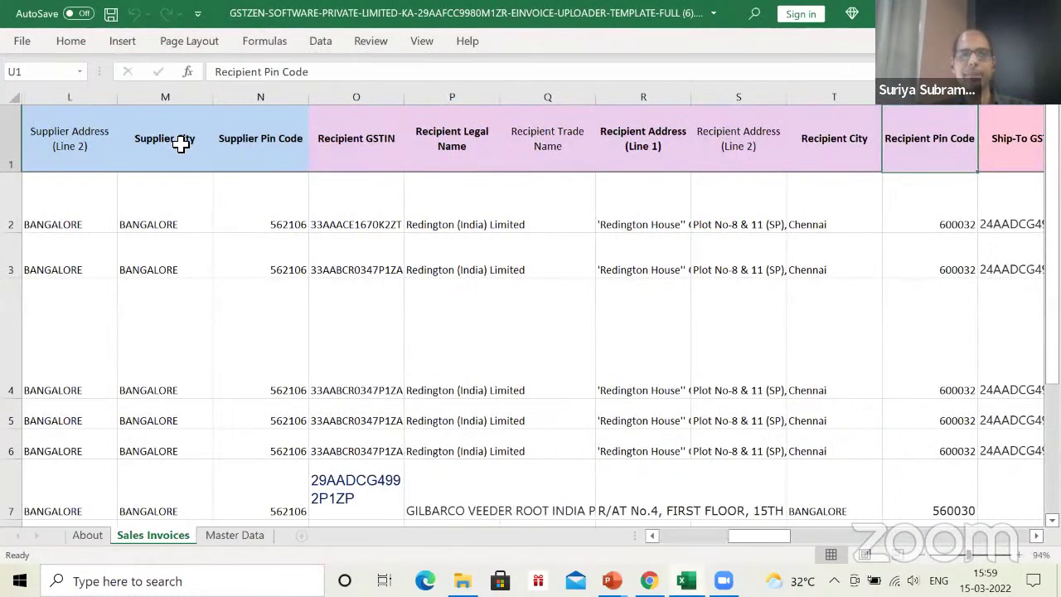
key("Right")
key("Right")
key("Right")
key("Right")
key("Right")
key("Right")
key("Right")
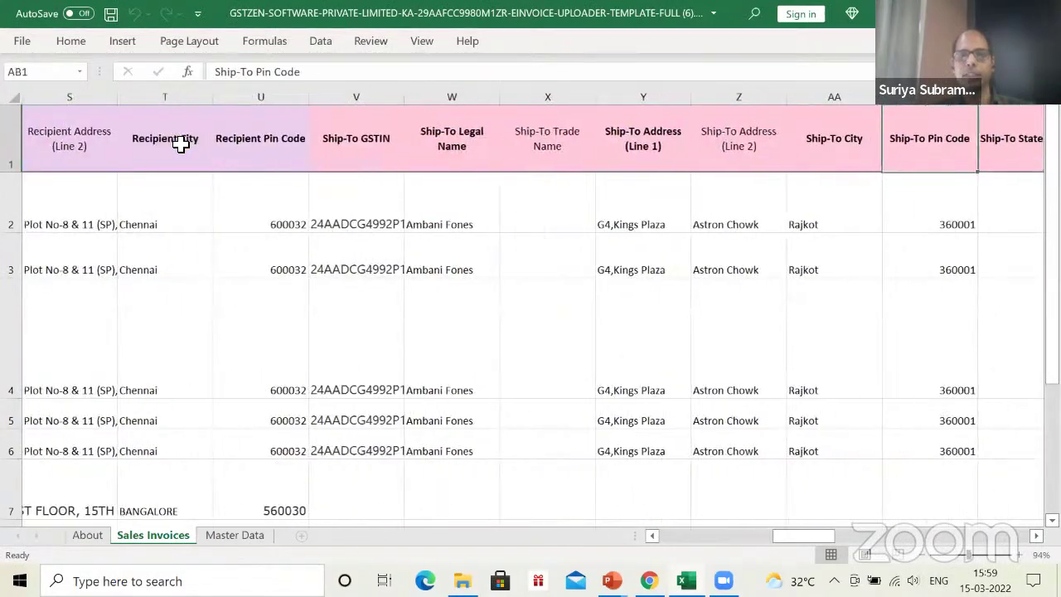
key("Right")
key("Right")
key("Right")
key("Right")
key("Left")
key("Left")
key("Left")
key("Left")
key("Left")
key("Left")
key("Left")
key("Left")
key("Left")
key("Left")
key("Left")
key("Left")
key("Left")
key("Left")
key("Left")
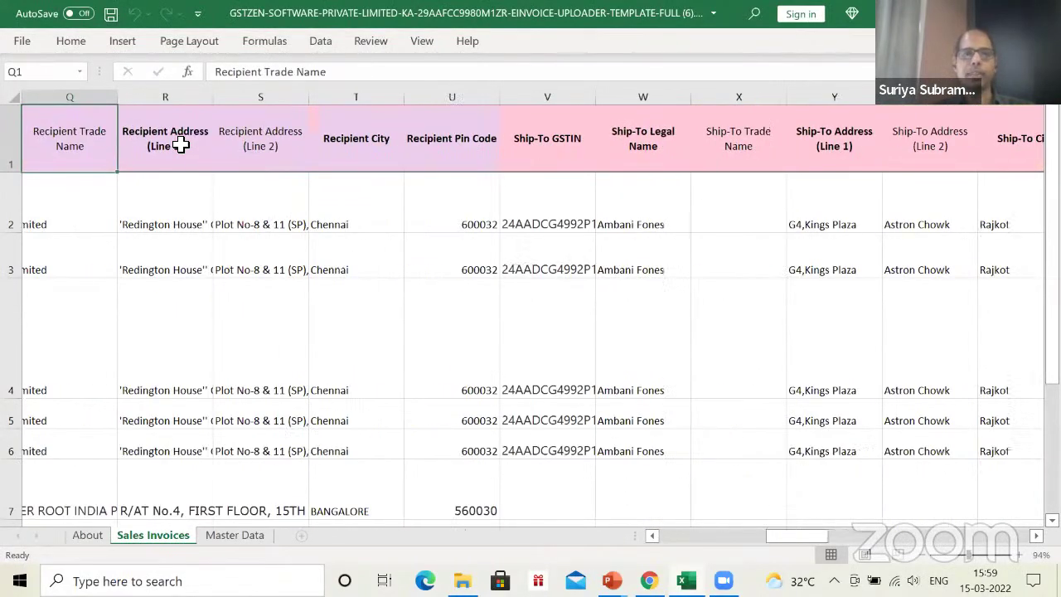
key("Left")
key("Left")
key("Left")
key("Left")
key("Left")
key("Left")
key("Left")
key("Left")
key("Left")
key("Left")
key("Left")
key("Left")
key("Left")
key("Left")
key("Left")
key("Left")
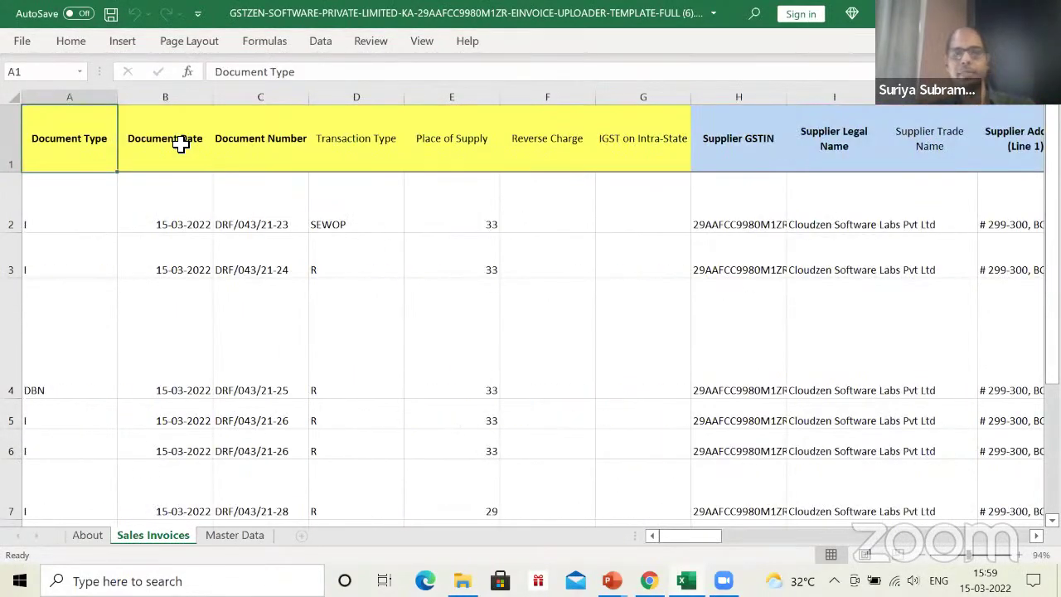
Switch back to GSTZen in the browser and open the GSTZen Excel (Full) upload page under Cloudzen Software Labs' E-Invoicing.
key("alt+Tab")
scroll(353, 290, "up", 1)
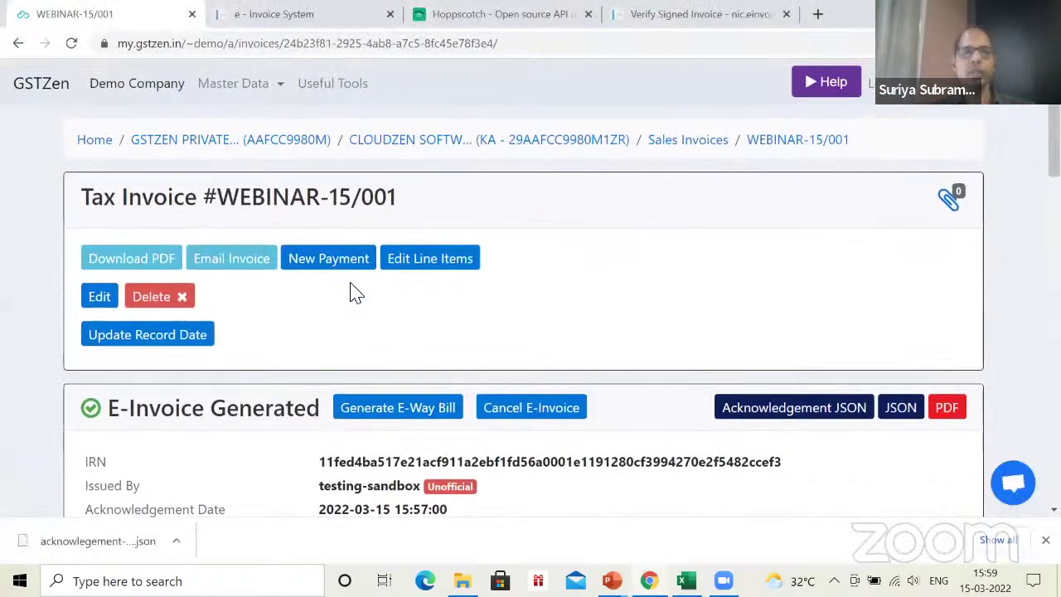
left_click(479, 142)
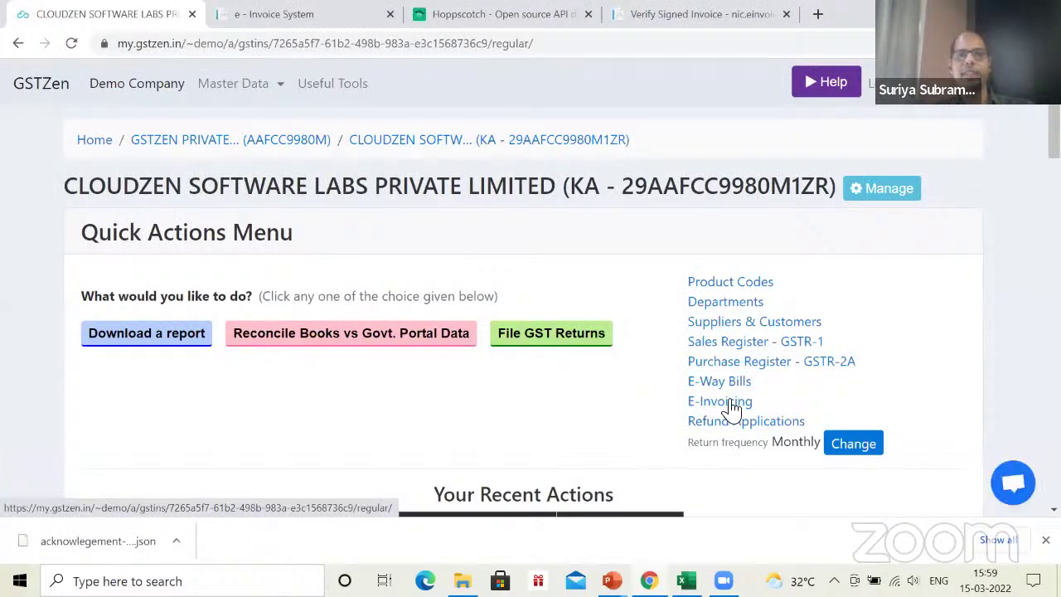
left_click(733, 406)
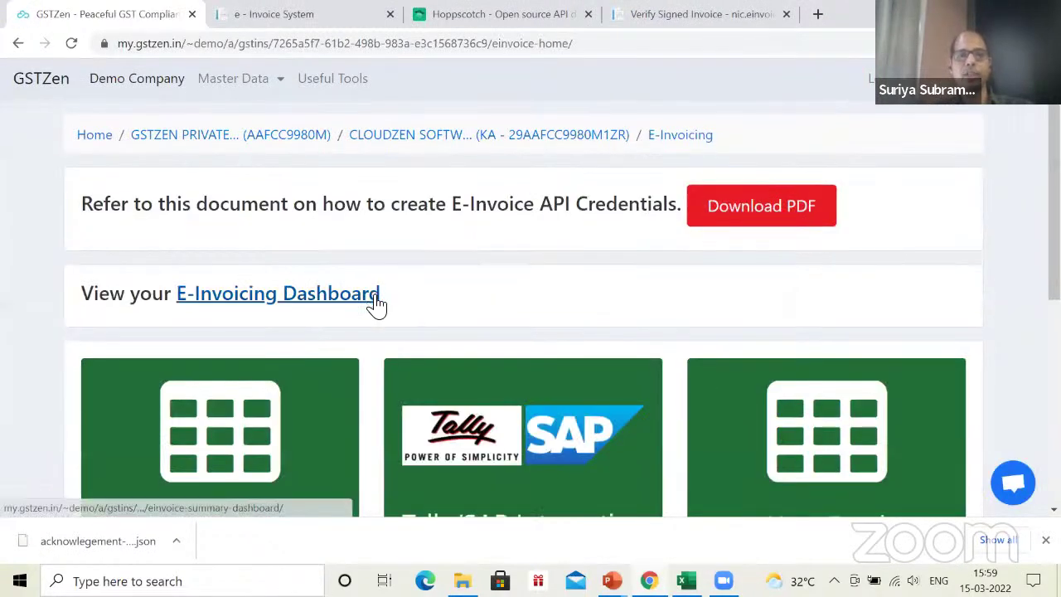
scroll(373, 302, "down", 3)
scroll(373, 300, "down", 1)
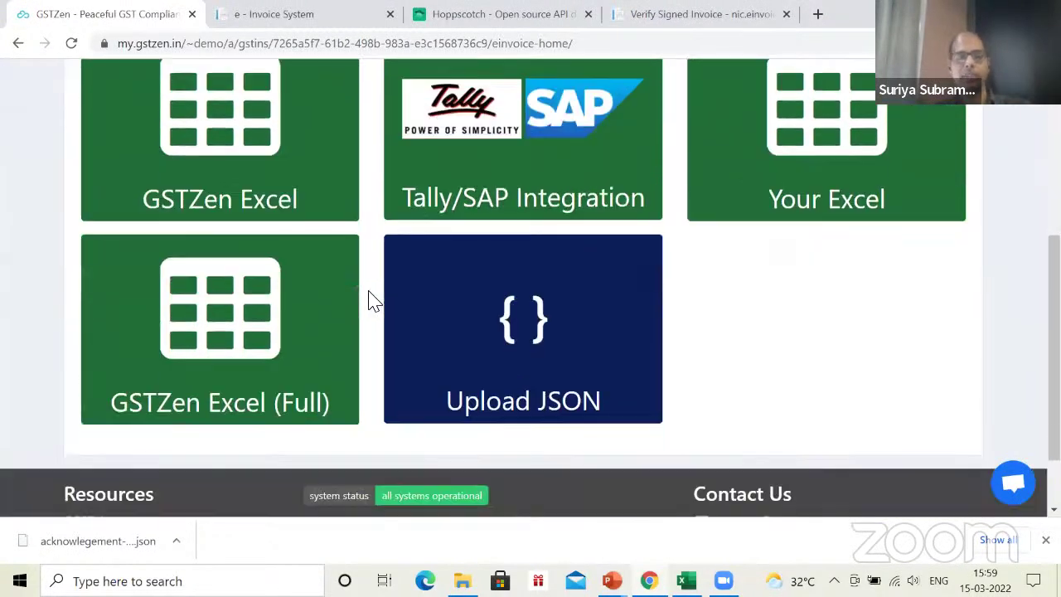
scroll(373, 302, "up", 1)
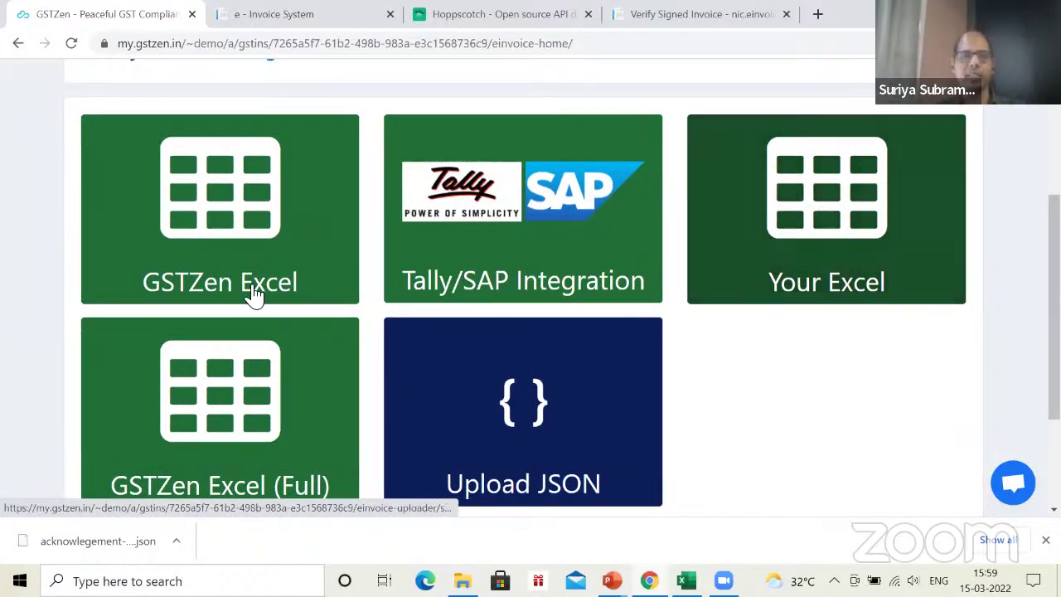
left_click(224, 390)
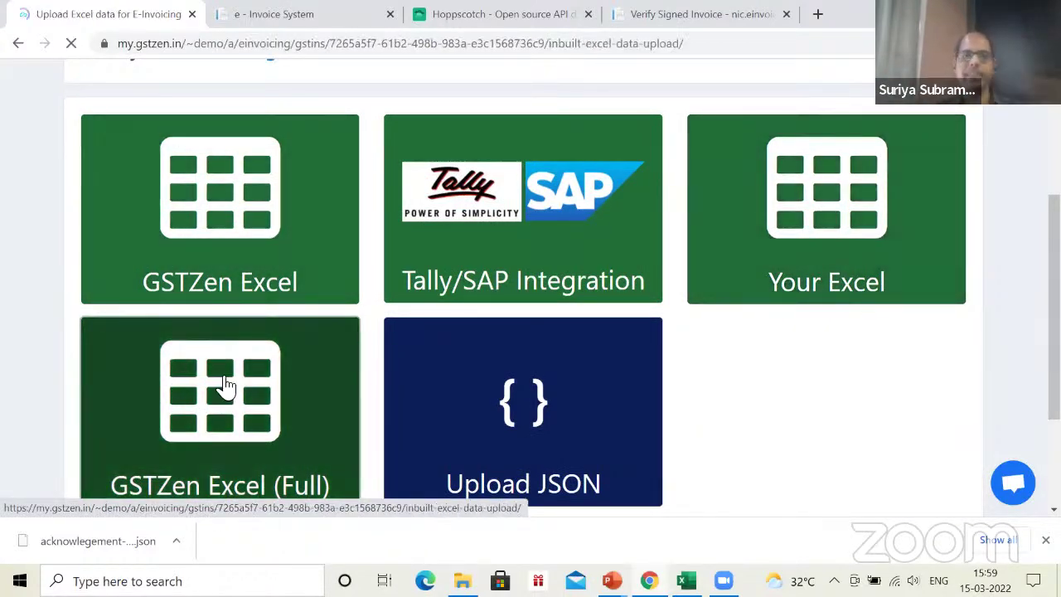
Upload the GSTZEN-SOFTWARE-PRIVATE-LIMITED e-invoice uploader template workbook from Downloads for generating e-invoices.
scroll(249, 374, "down", 1)
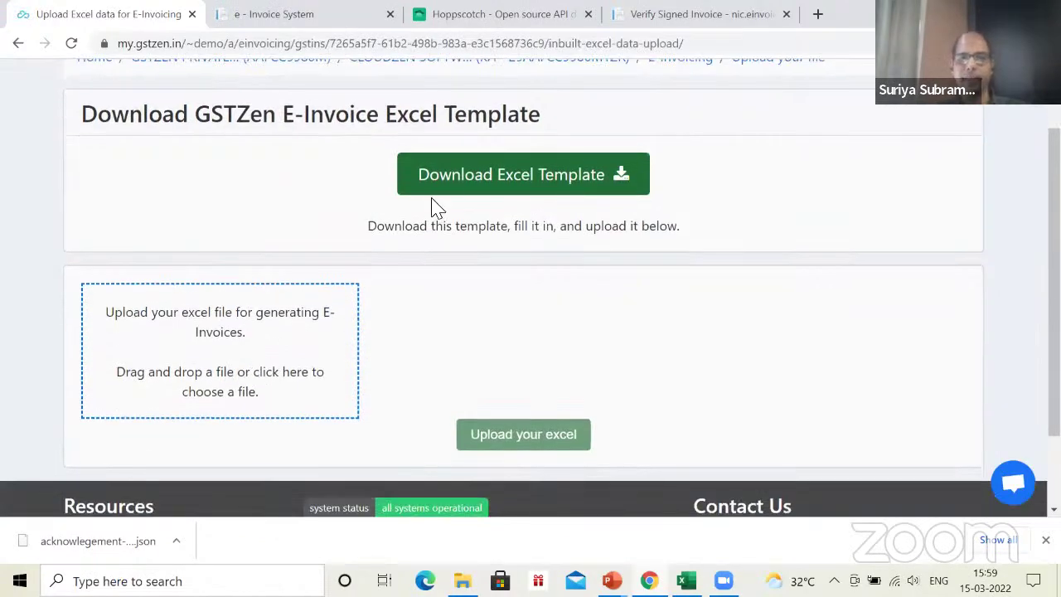
left_click(227, 346)
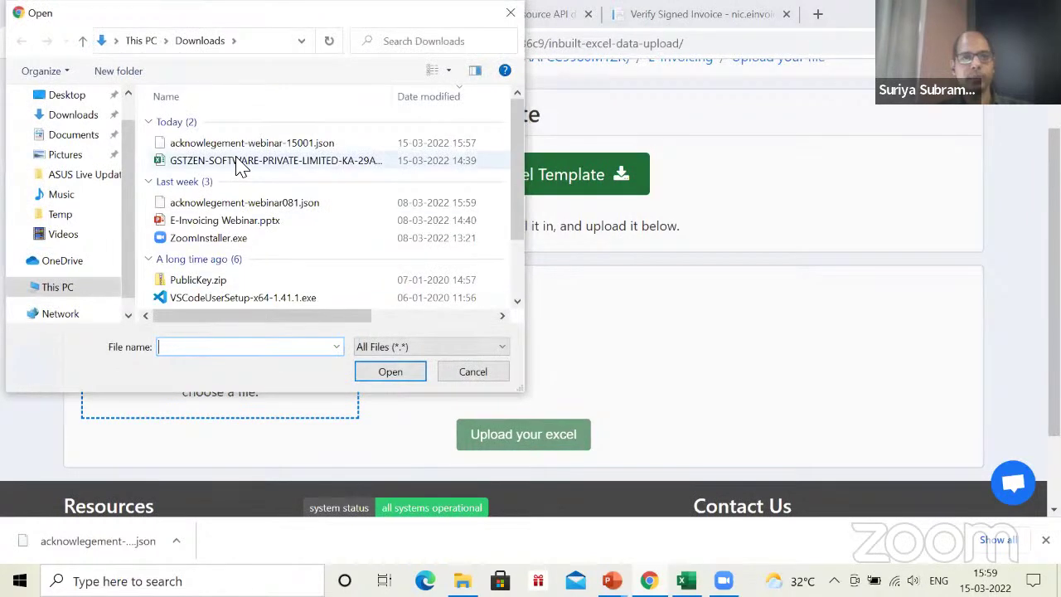
double_click(237, 166)
scroll(386, 328, "down", 2)
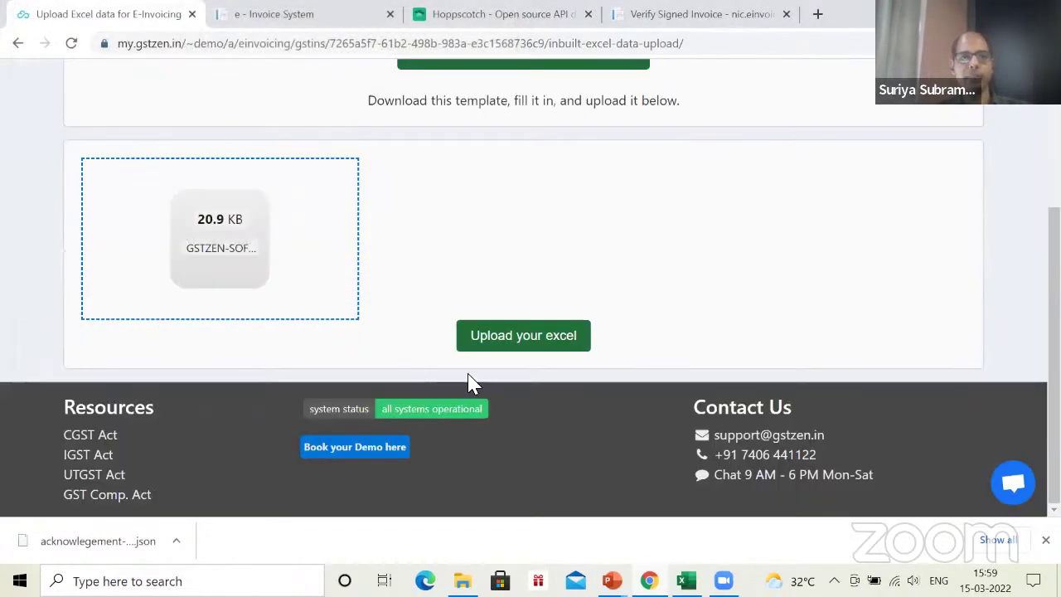
left_click(503, 335)
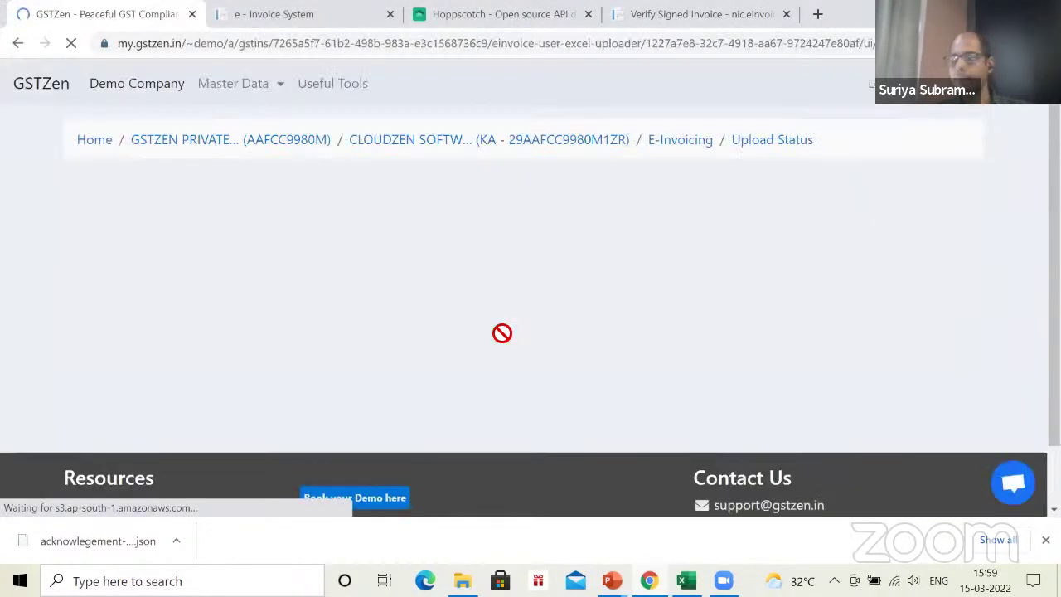
Examine the upload summary's number of documents, taxable amount, tax amounts and document date range.
scroll(381, 313, "down", 1)
scroll(387, 317, "down", 2)
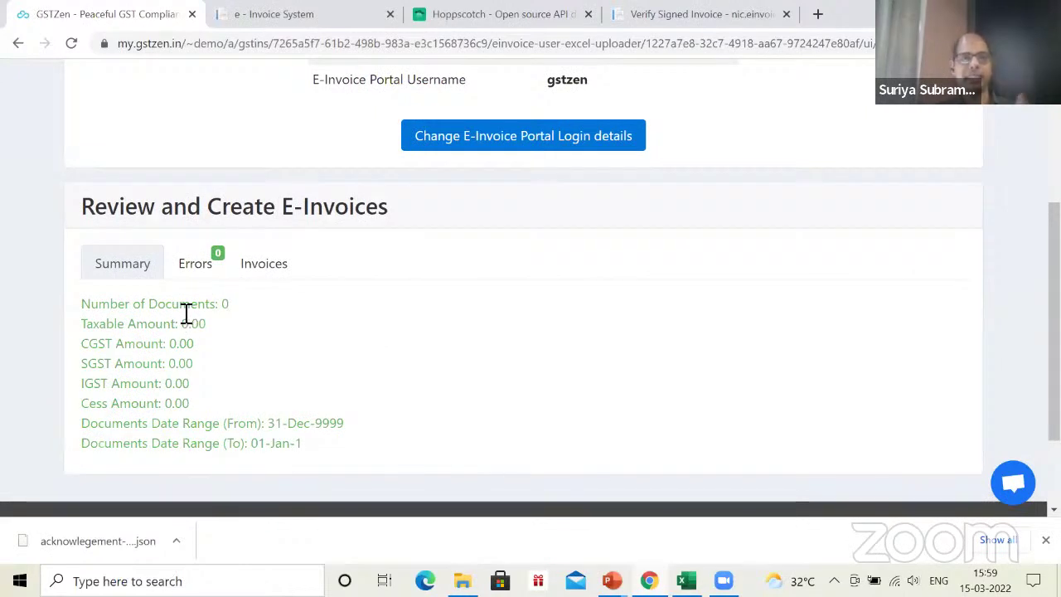
scroll(187, 313, "down", 1)
scroll(188, 310, "up", 1)
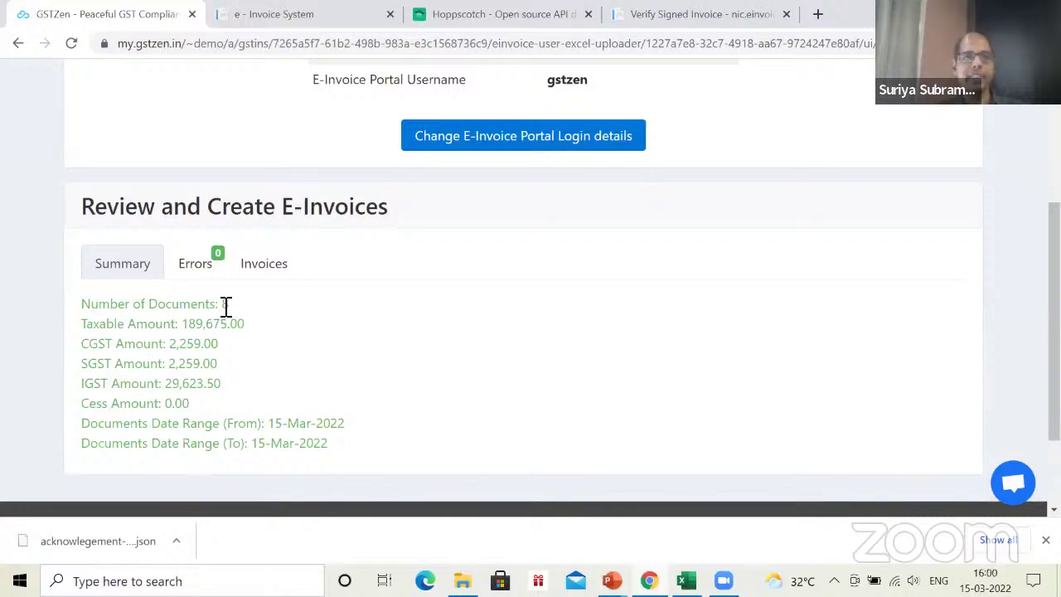
double_click(229, 305)
left_click(188, 324)
Open the uploaded invoices list and examine the status legend, customers, invoice numbers and tax amounts.
left_click(266, 263)
scroll(284, 357, "down", 4)
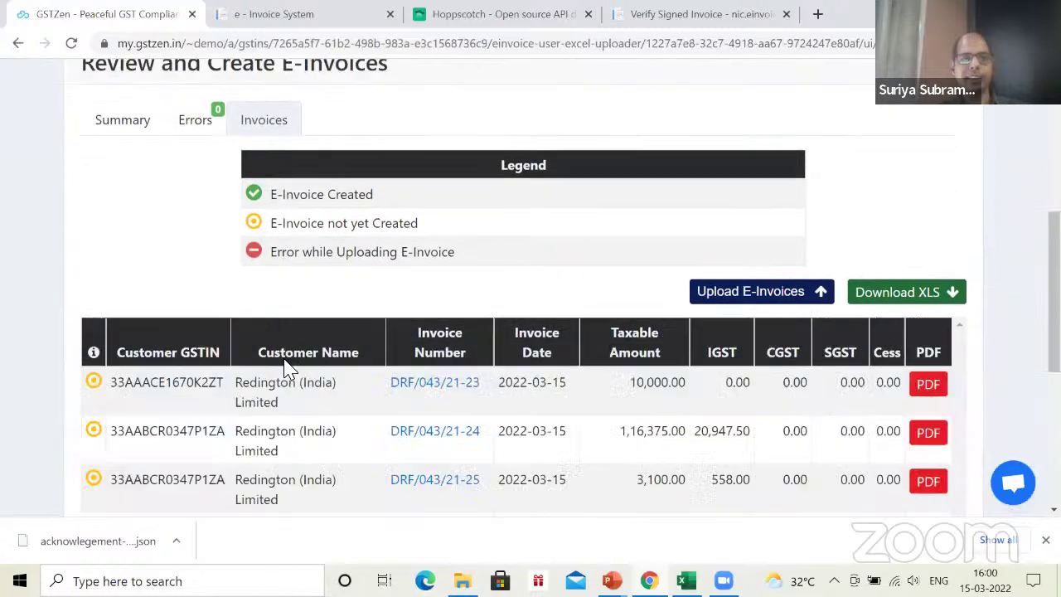
scroll(285, 367, "down", 3)
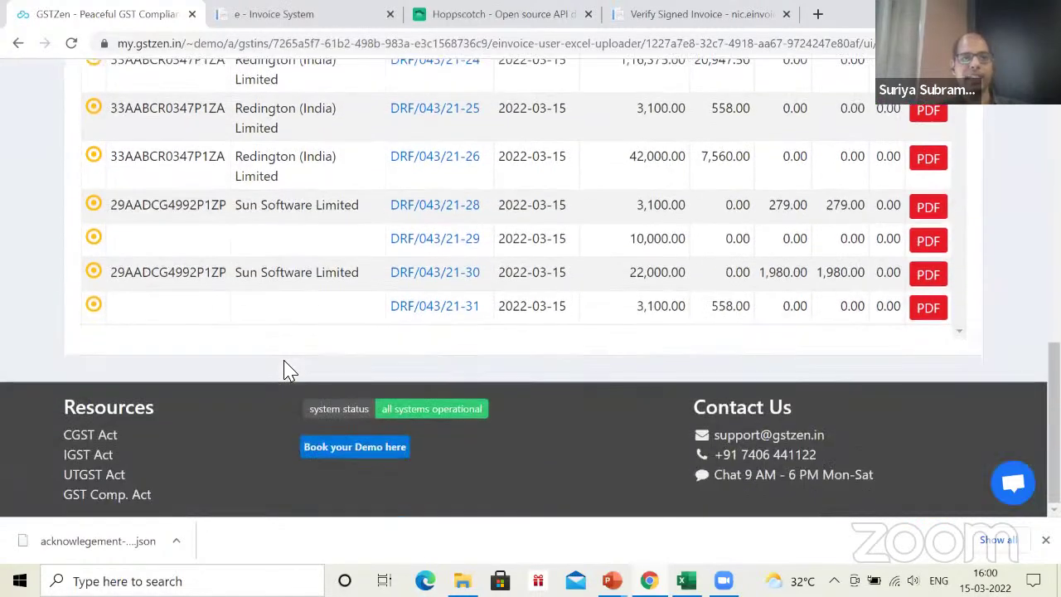
scroll(269, 364, "up", 2)
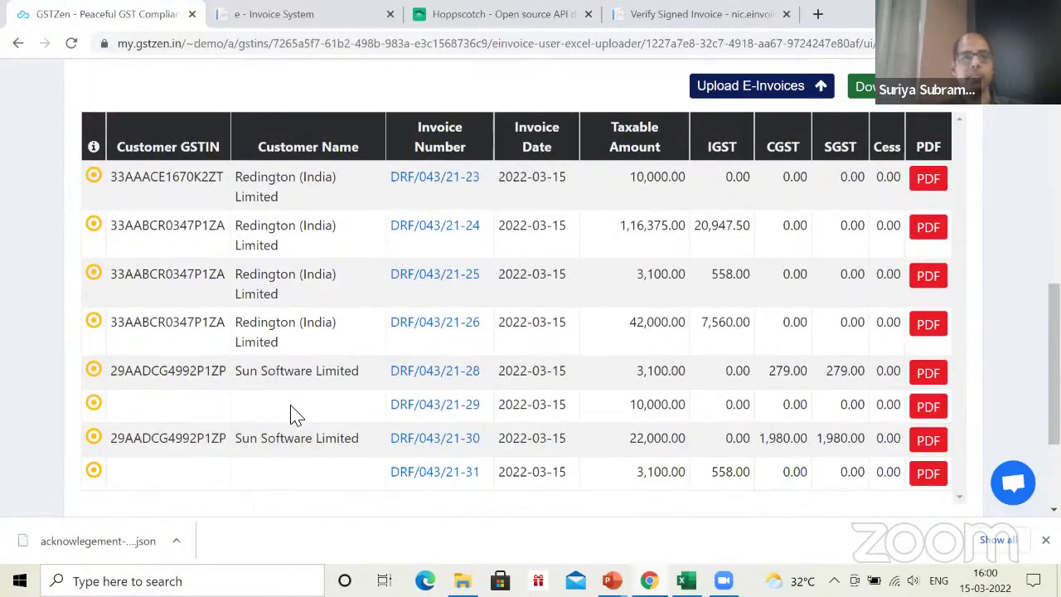
scroll(291, 415, "down", 1)
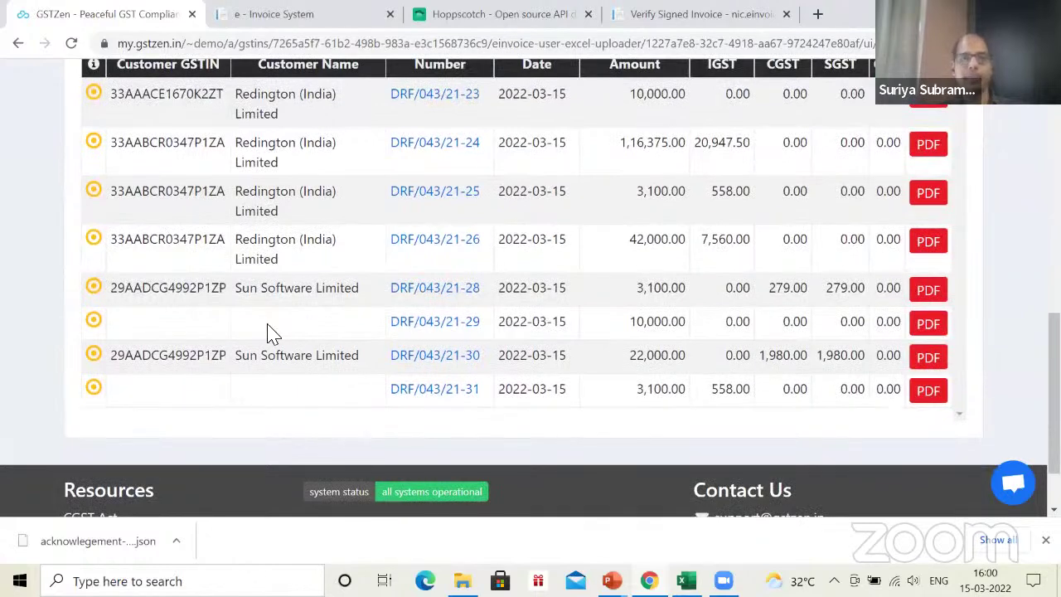
scroll(273, 332, "up", 3)
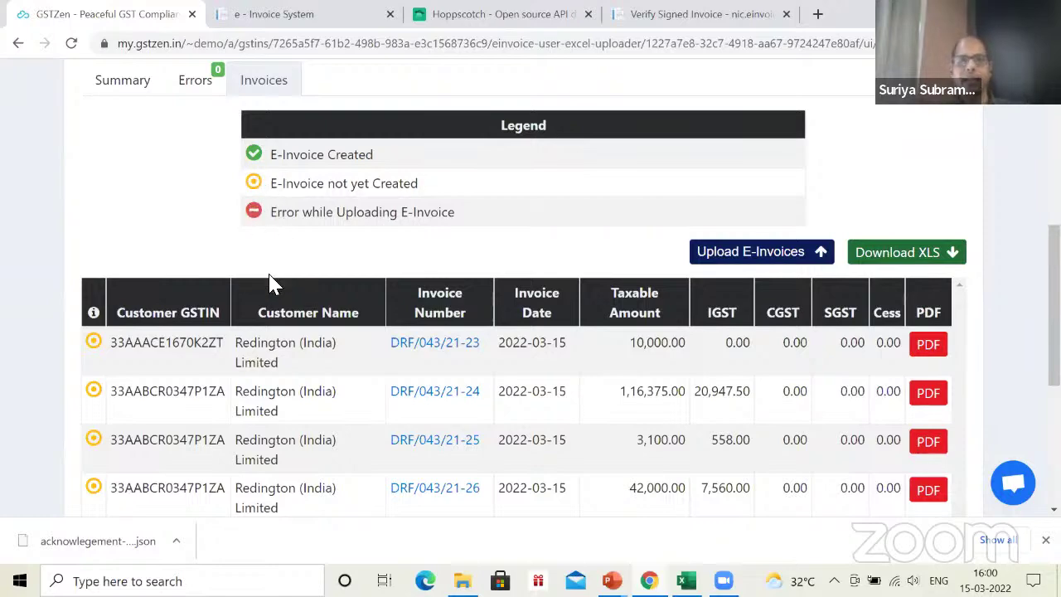
Upload all listed e-invoices to the government portal, confirming the upload.
scroll(760, 247, "down", 1)
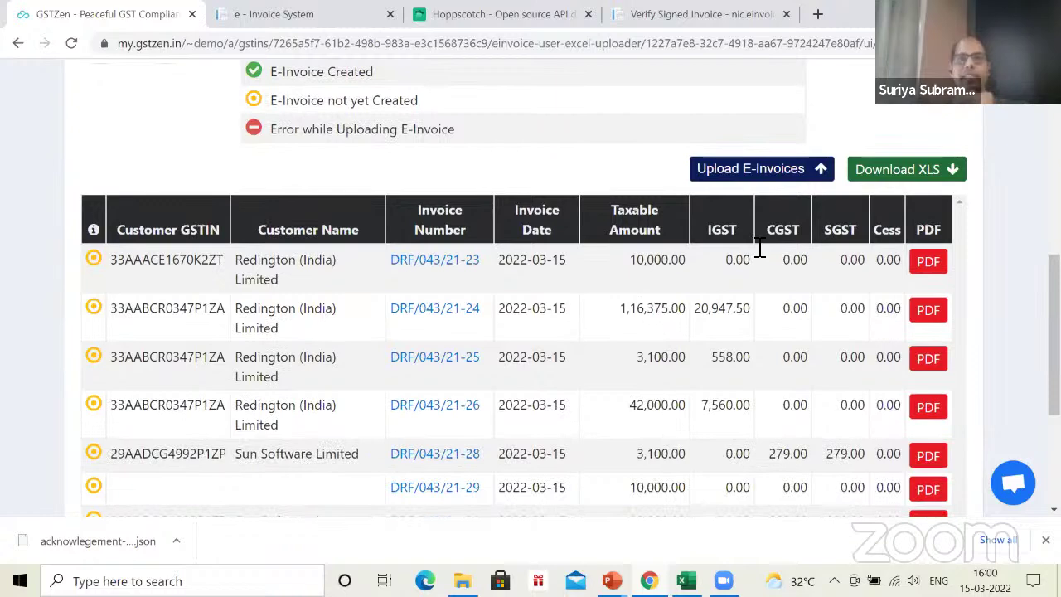
left_click(753, 170)
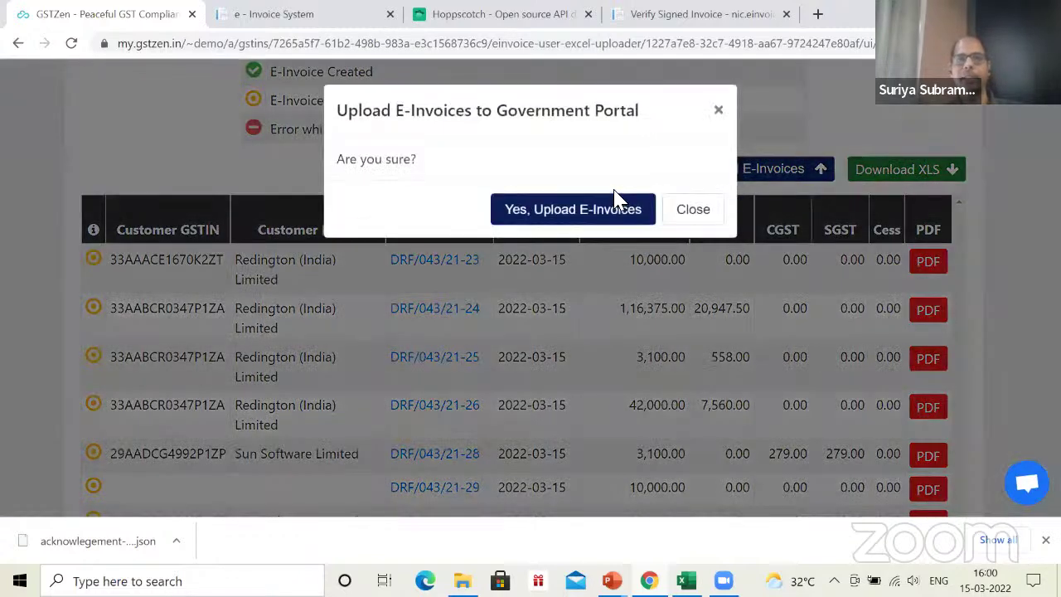
left_click(517, 209)
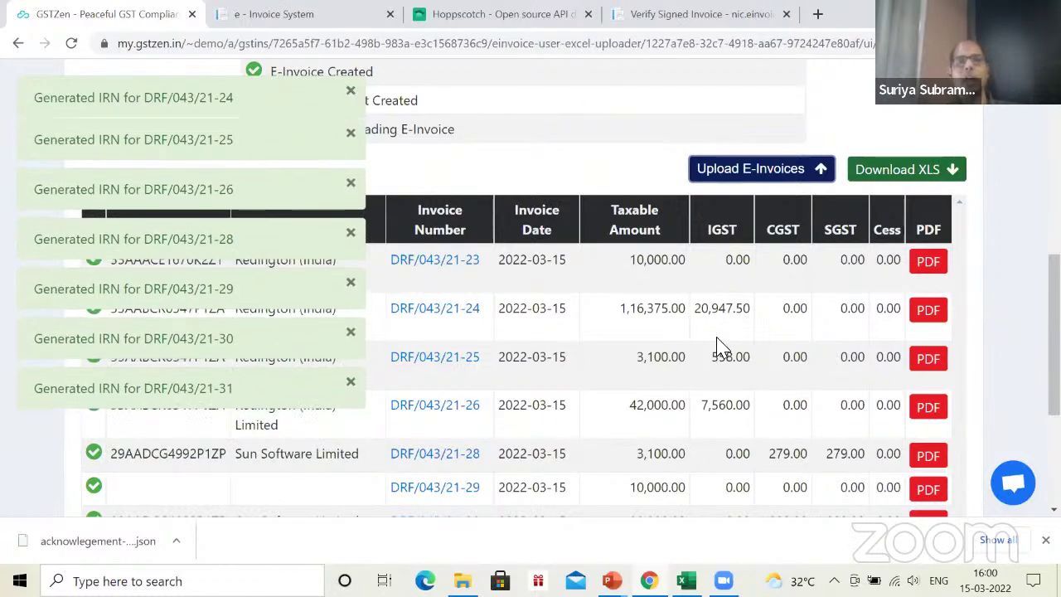
Check the uploaded invoices' statuses, and open the PDF of invoice DRF/043/21-23 to examine its IRN and acknowledgement details.
scroll(721, 344, "down", 2)
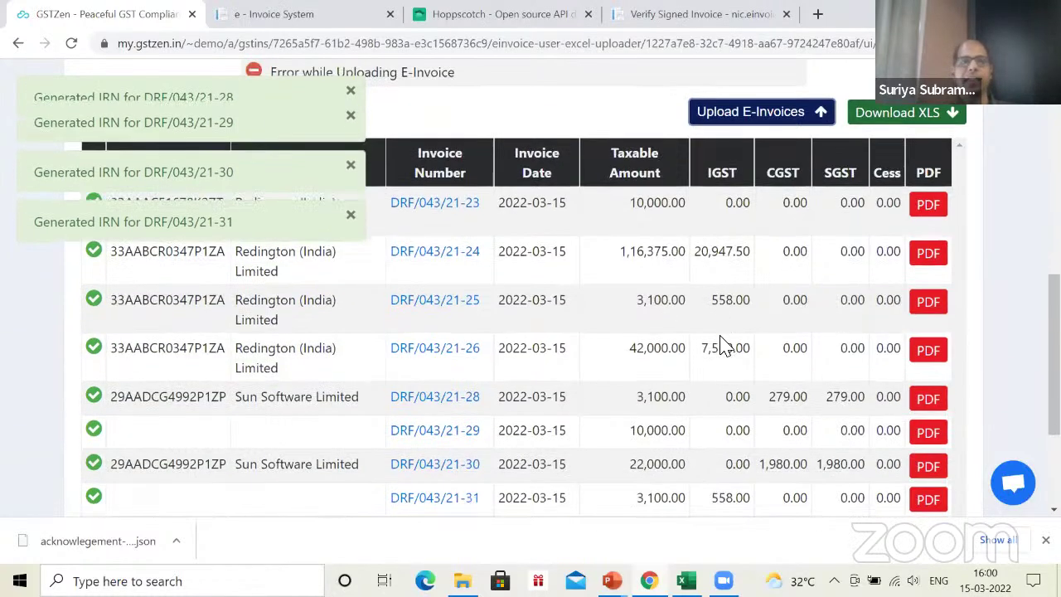
scroll(142, 232, "up", 1)
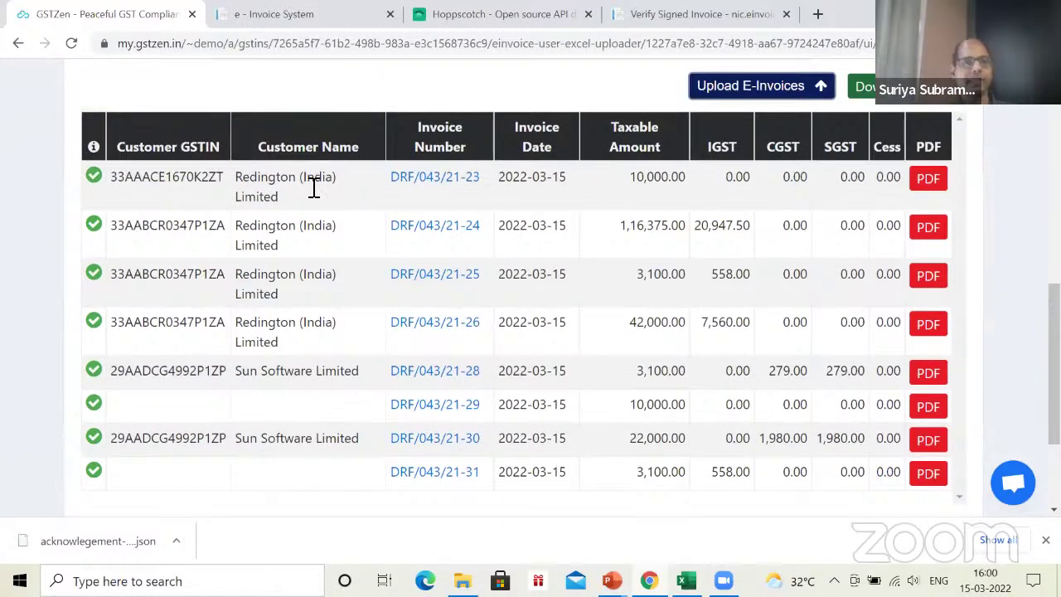
left_click(928, 179)
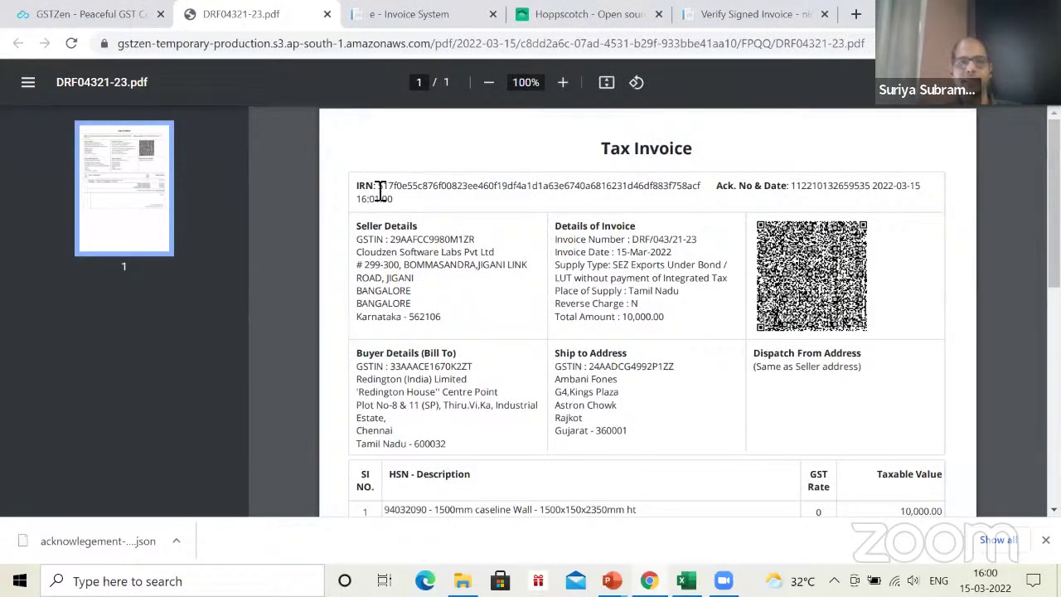
left_click_drag(634, 207, 786, 210)
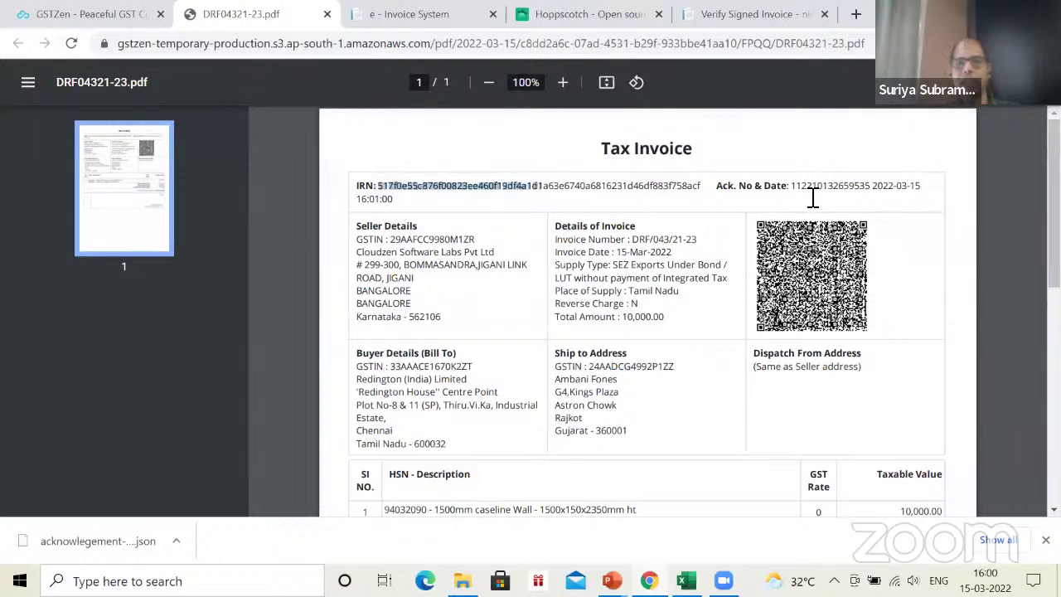
left_click(365, 203)
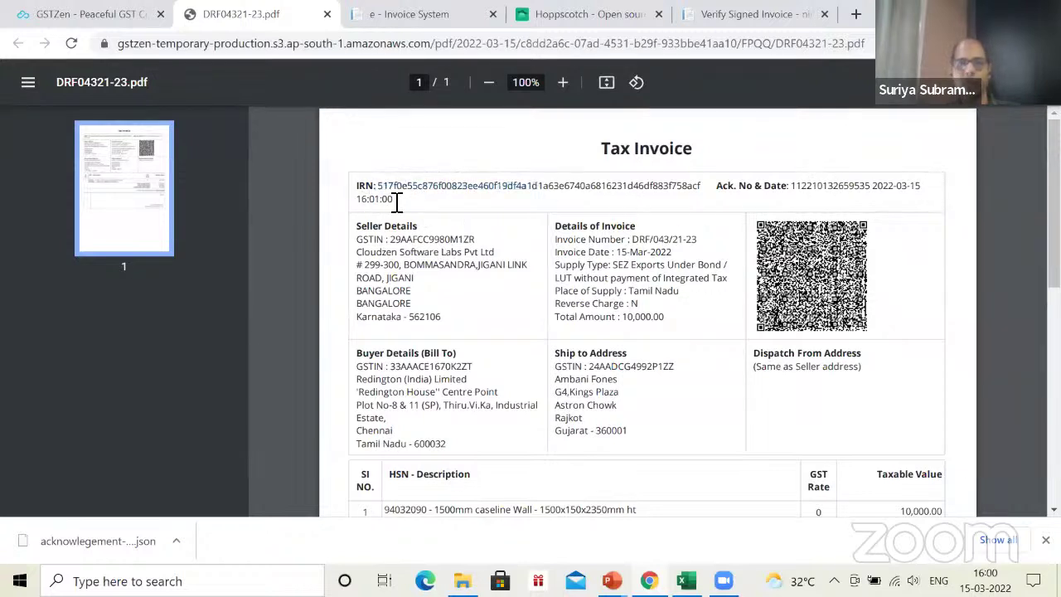
left_click_drag(397, 202, 429, 202)
left_click(431, 203)
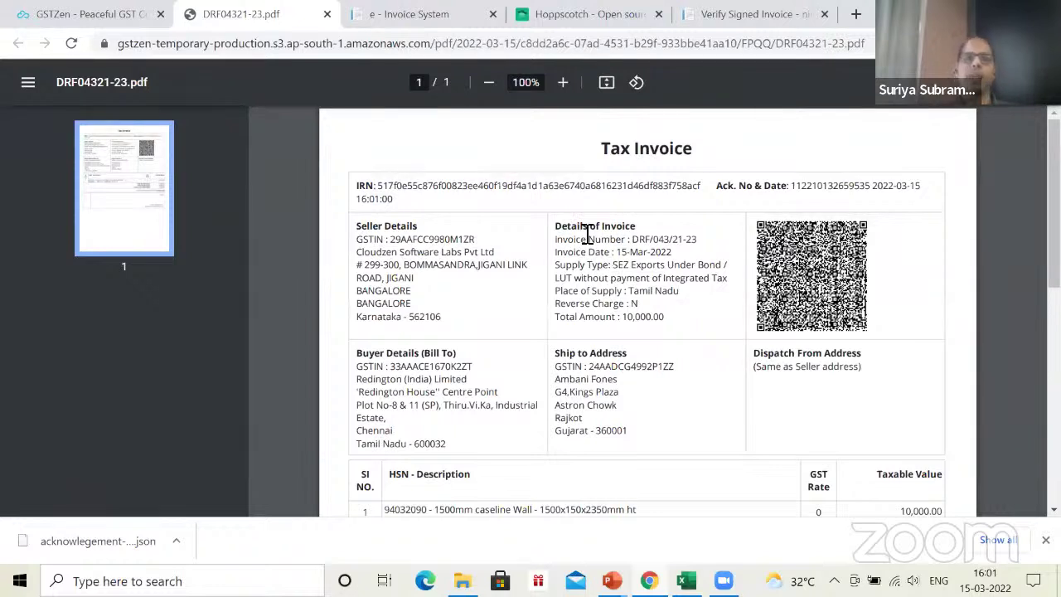
Return to the uploaded invoices list, open invoice DRF/043/21-23 and cancel its e-invoice.
left_click(87, 16)
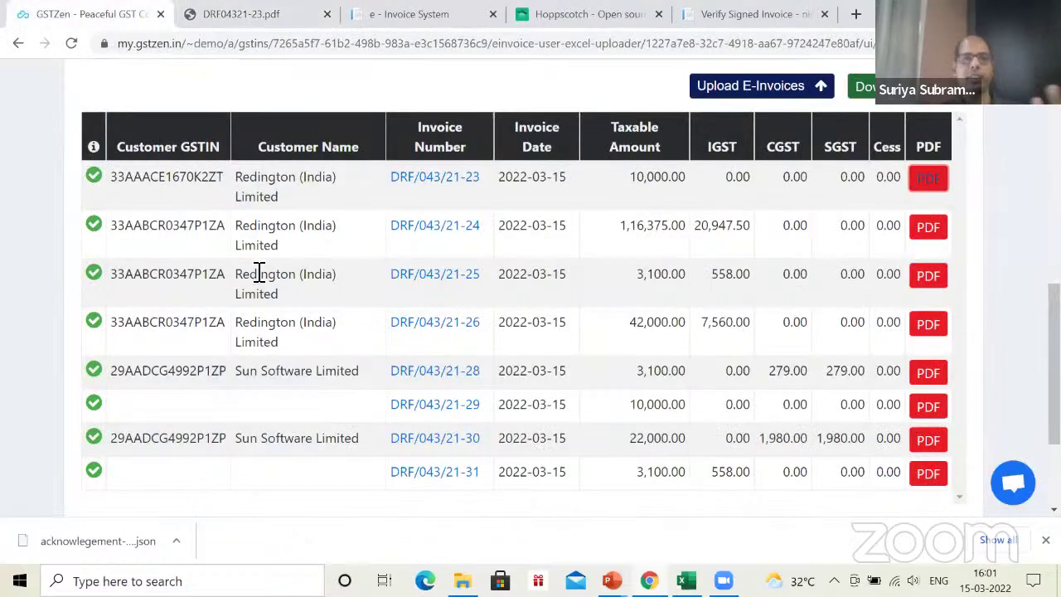
left_click(446, 178)
scroll(436, 340, "down", 2)
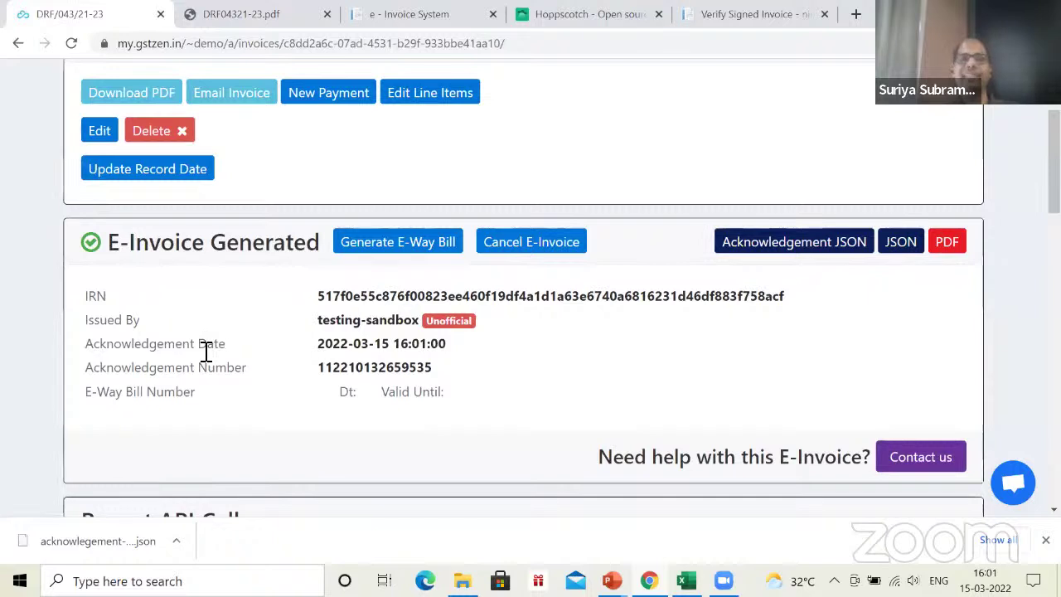
left_click(533, 246)
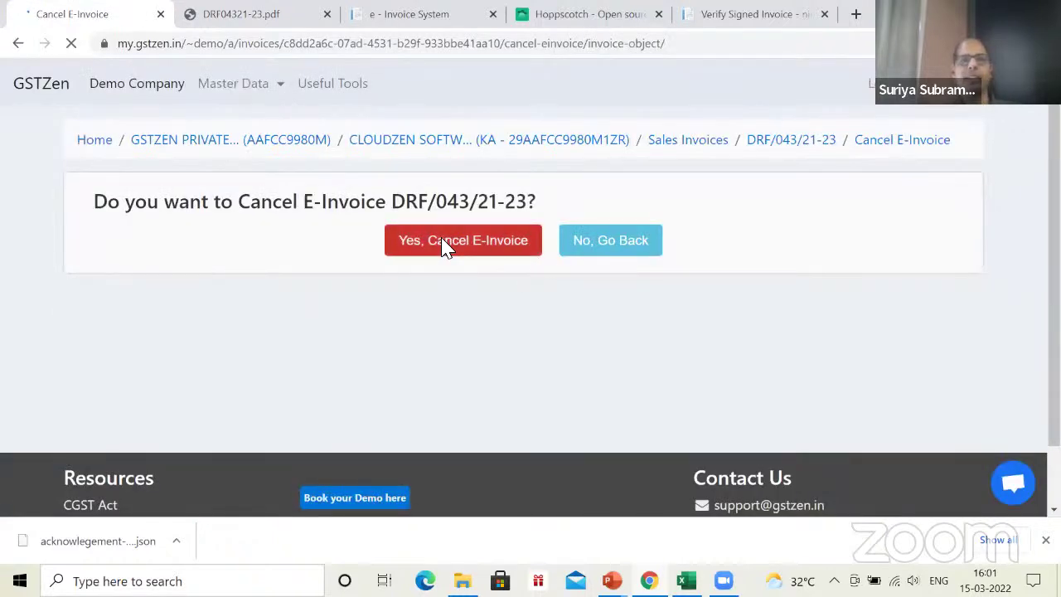
left_click(445, 241)
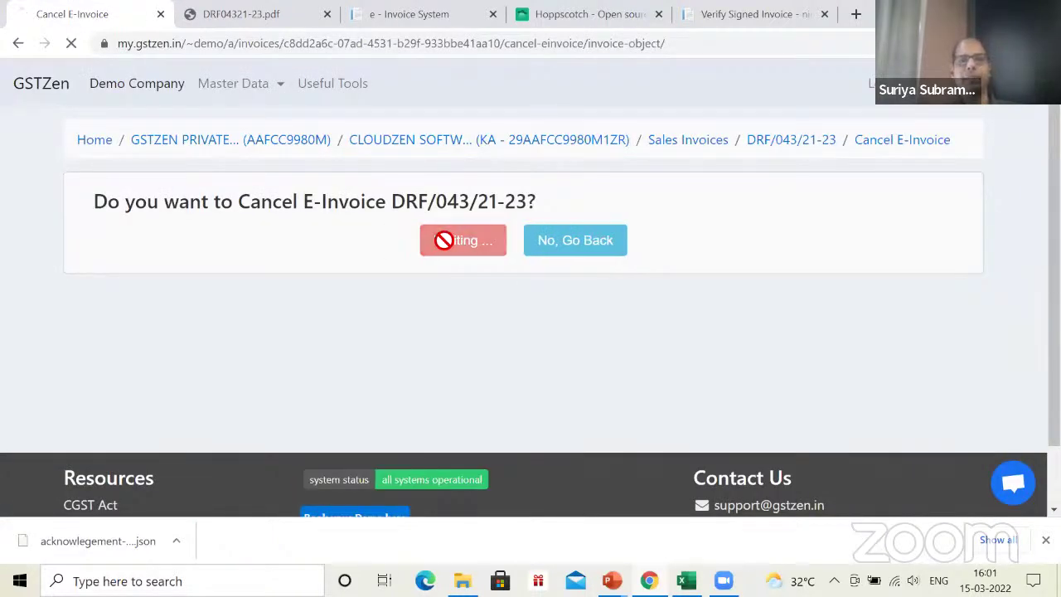
Examine the cancelled e-invoice's status, IRN and cancel date on the DRF/043/21-23 invoice page.
scroll(443, 253, "down", 2)
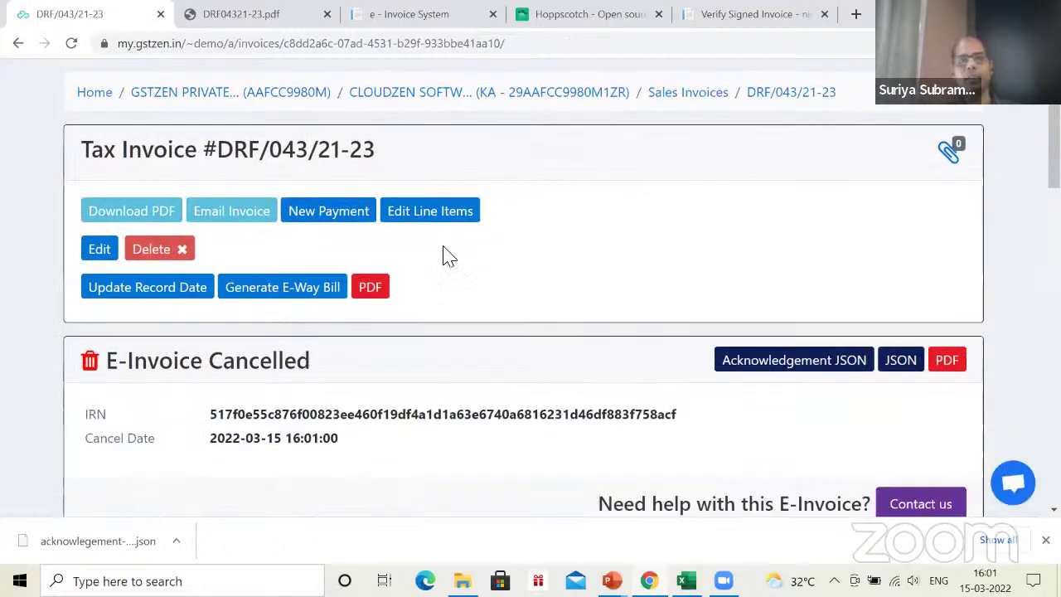
double_click(395, 305)
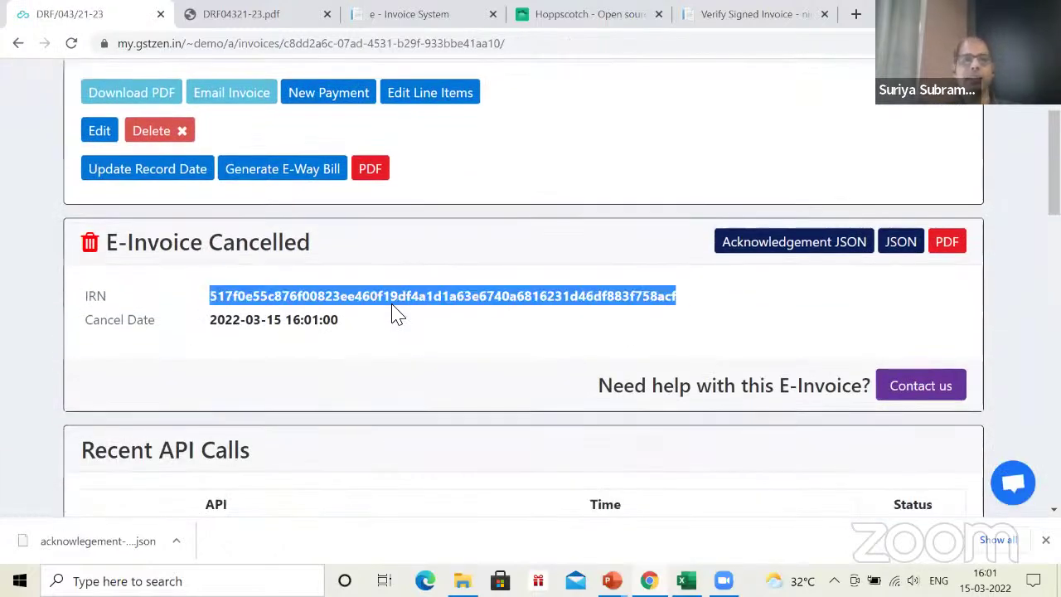
scroll(386, 170, "up", 2)
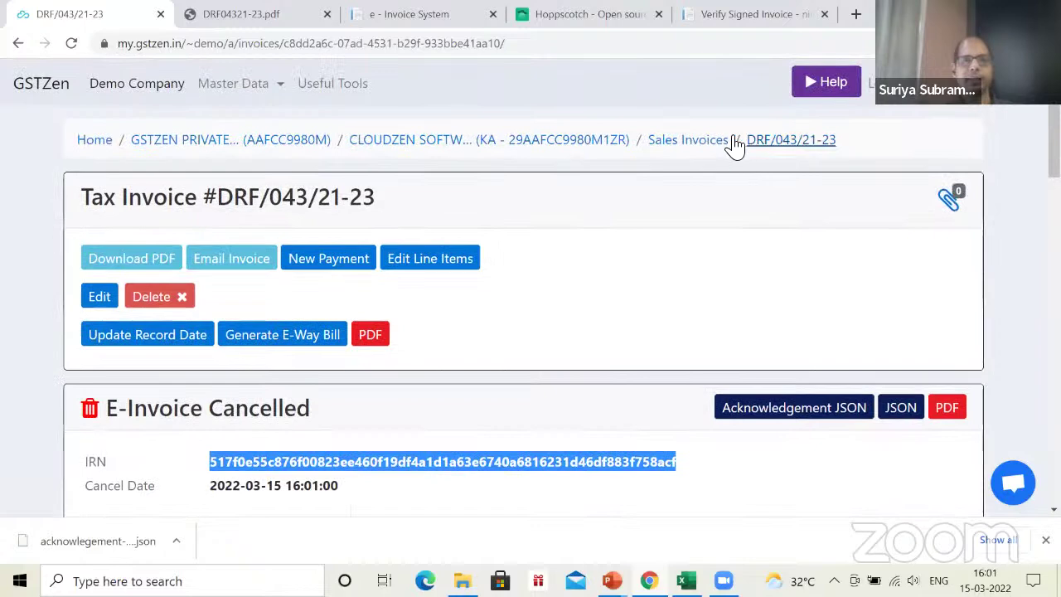
Open the Sales Invoices register and examine the document types and e-invoice statuses of the bulk-uploaded invoices.
left_click(711, 142)
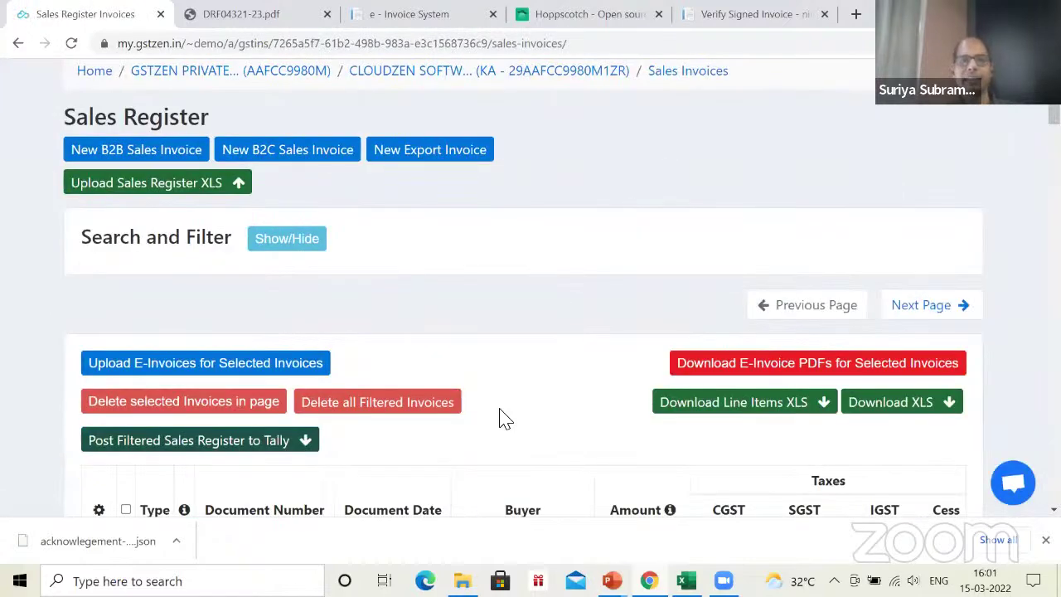
scroll(514, 390, "down", 3)
scroll(514, 390, "down", 2)
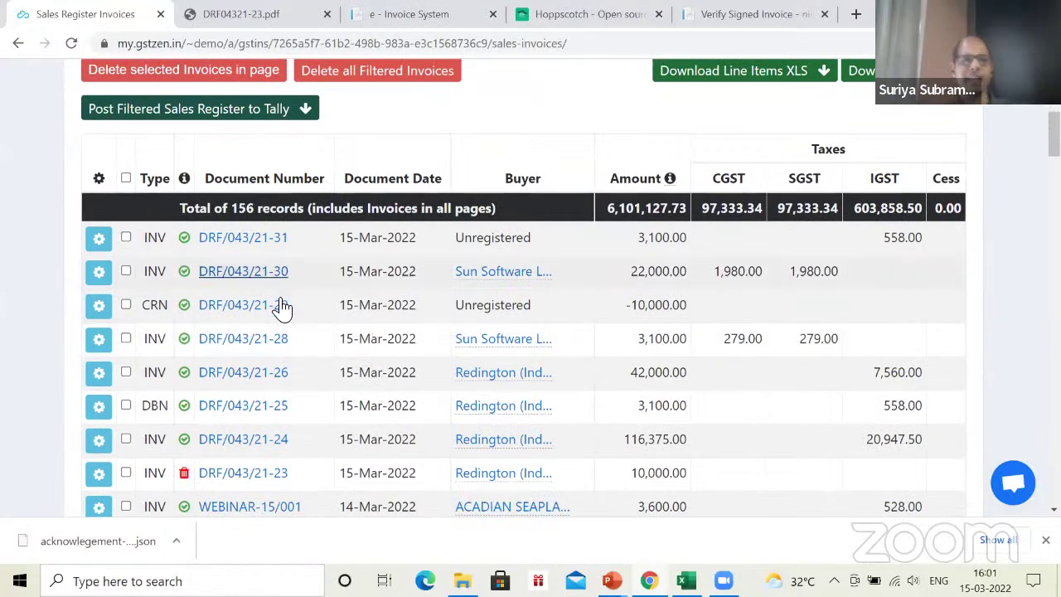
Open the E-Invoicing Dashboard for the Karnataka GSTIN and examine the e-invoice summary by time period and status.
scroll(279, 343, "down", 1)
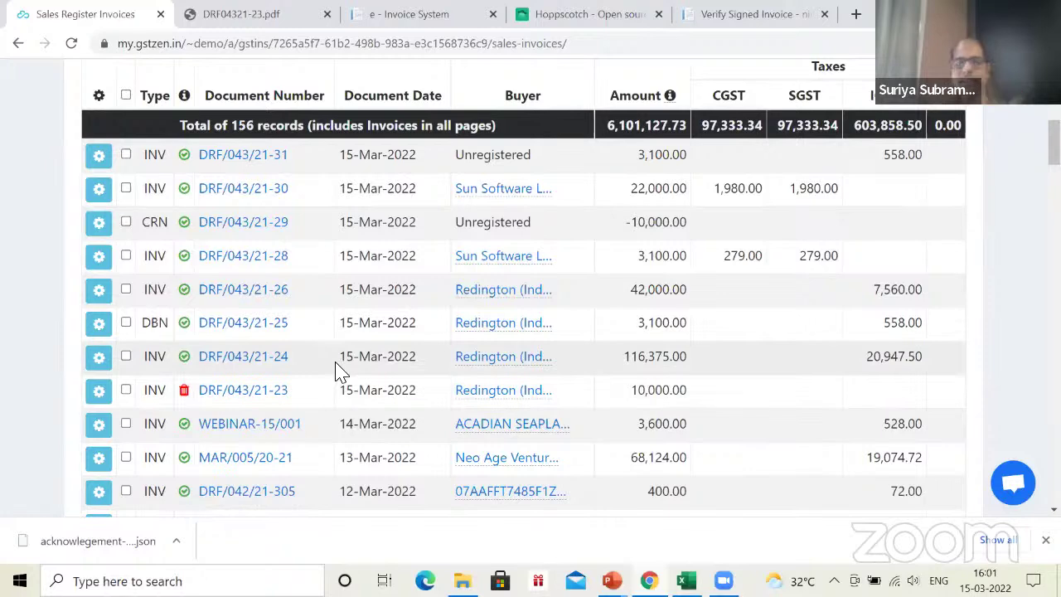
scroll(340, 370, "up", 5)
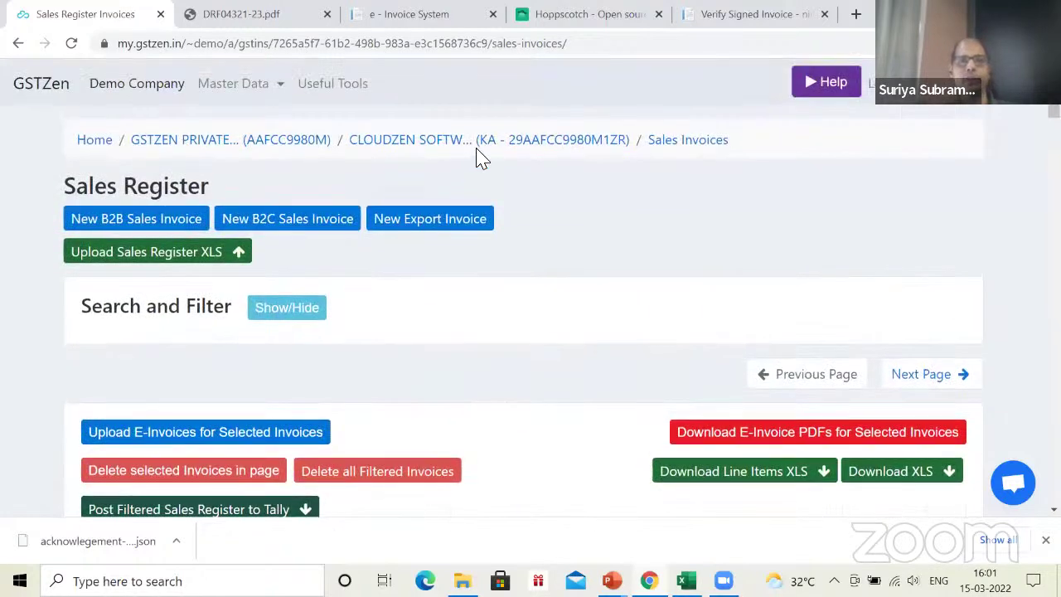
left_click(489, 148)
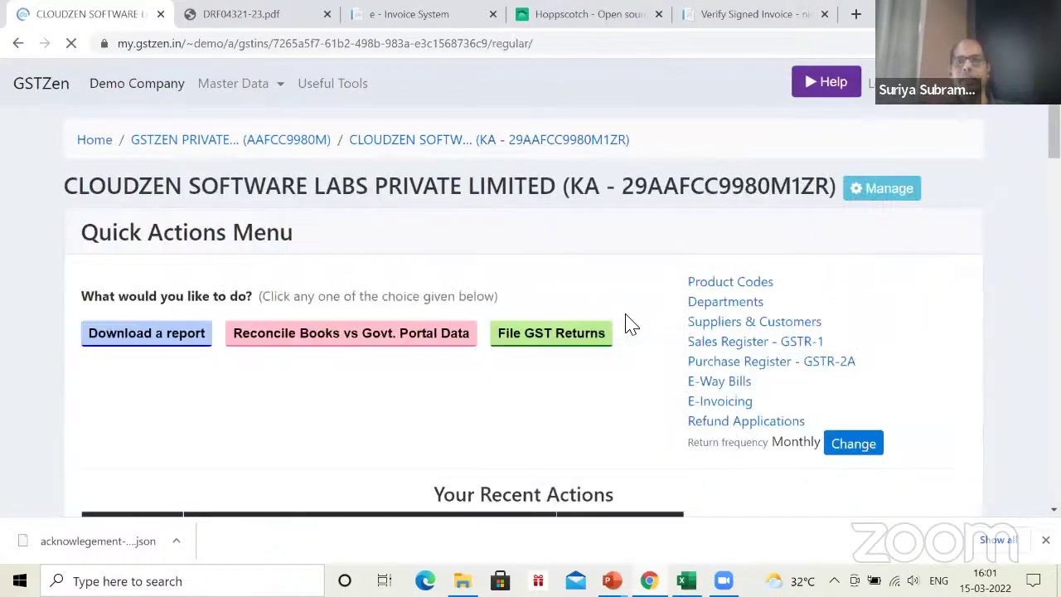
left_click(720, 401)
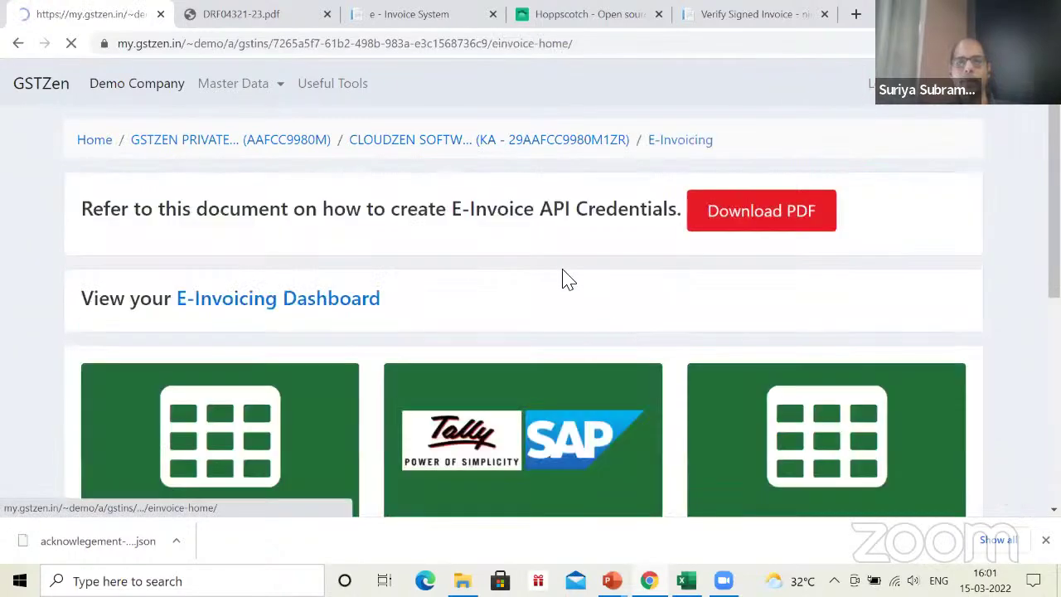
left_click(253, 304)
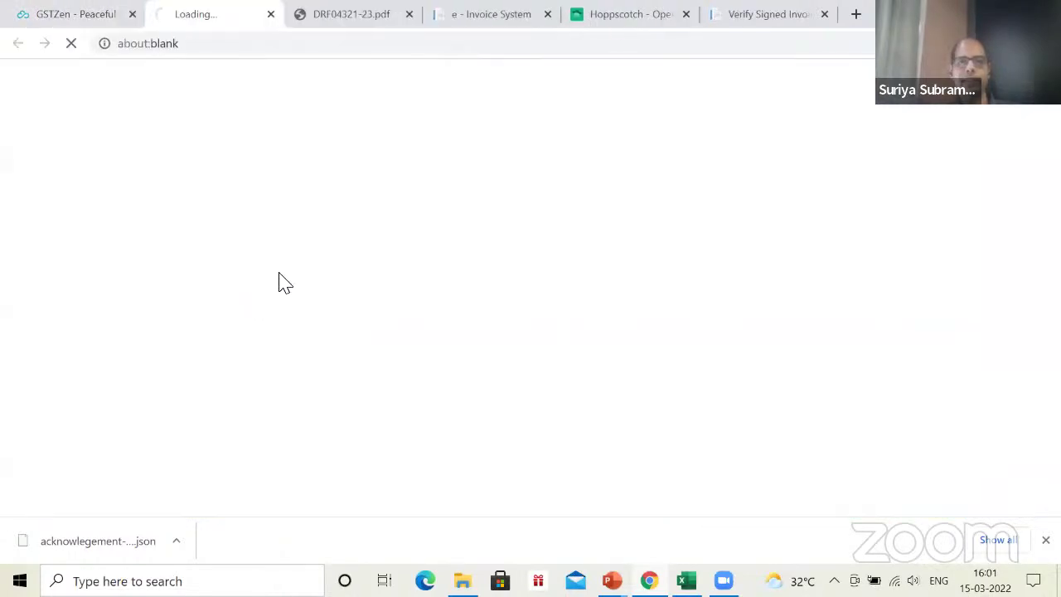
scroll(315, 298, "down", 2)
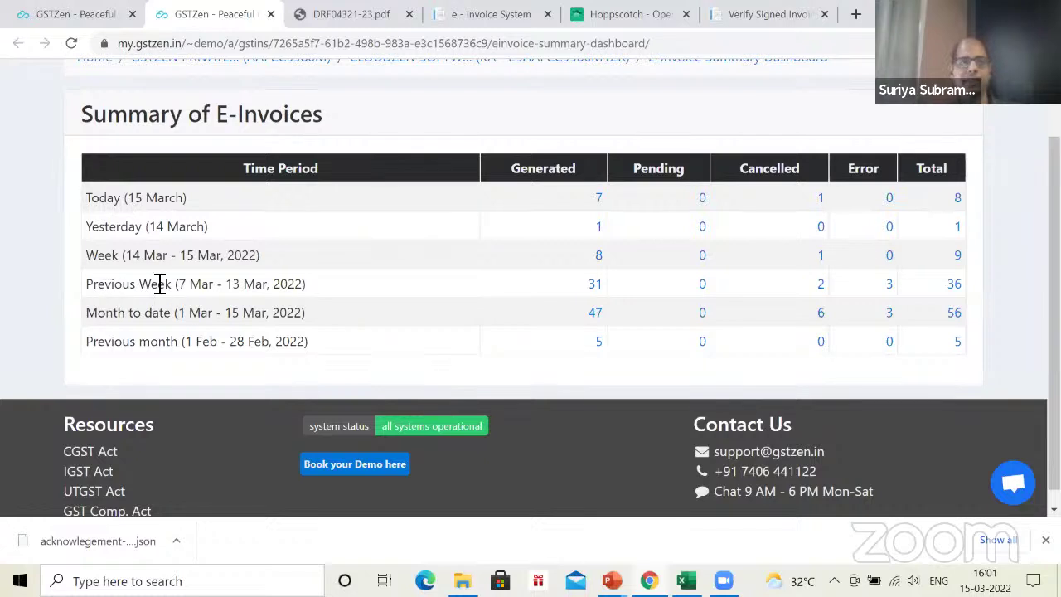
Examine the previous week's cancelled e-invoices from the summary, and return to the GSTIN's main page.
left_click(820, 290)
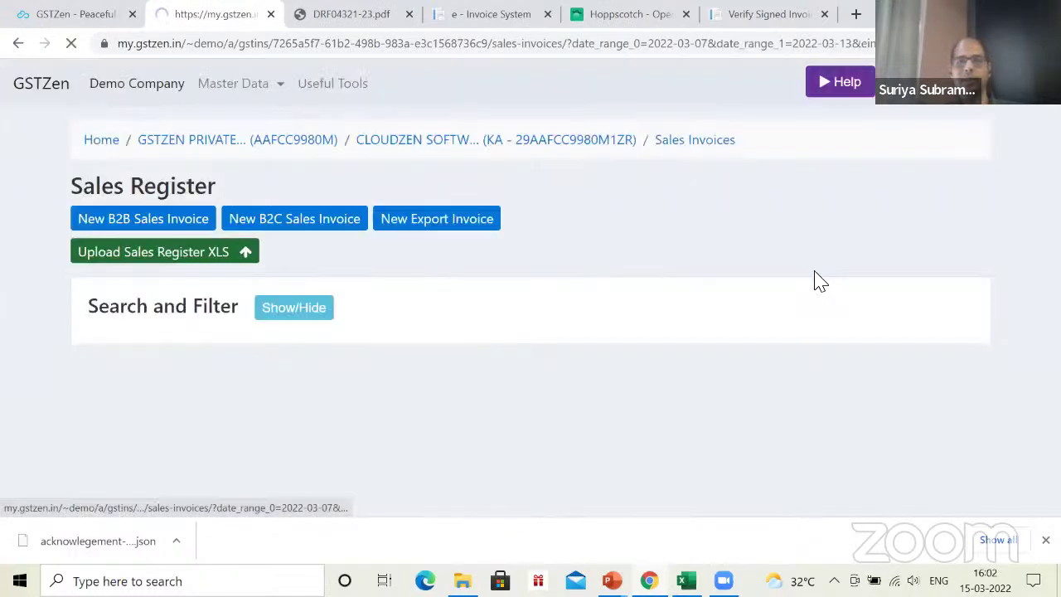
scroll(512, 303, "down", 2)
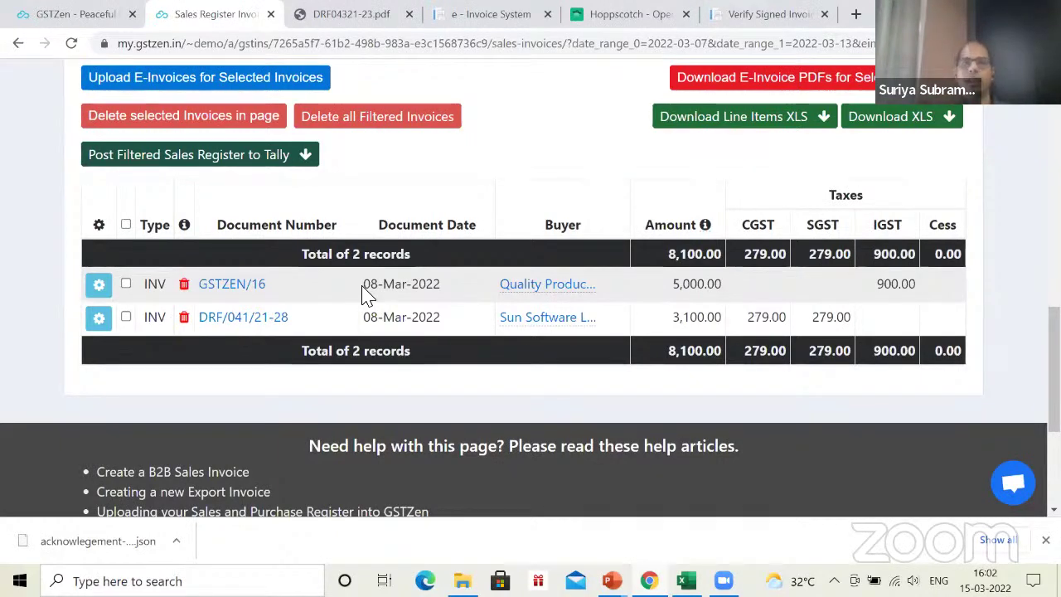
scroll(365, 290, "up", 15)
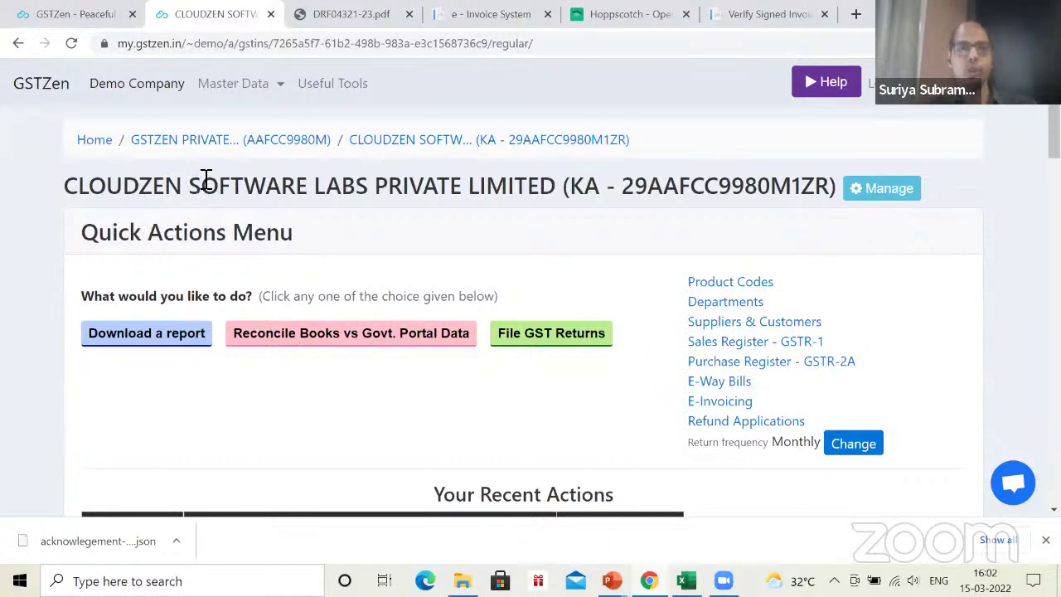
Switch to Hoppscotch and examine the transaction, document and seller details in the e-invoice JSON request body.
left_click(330, 13)
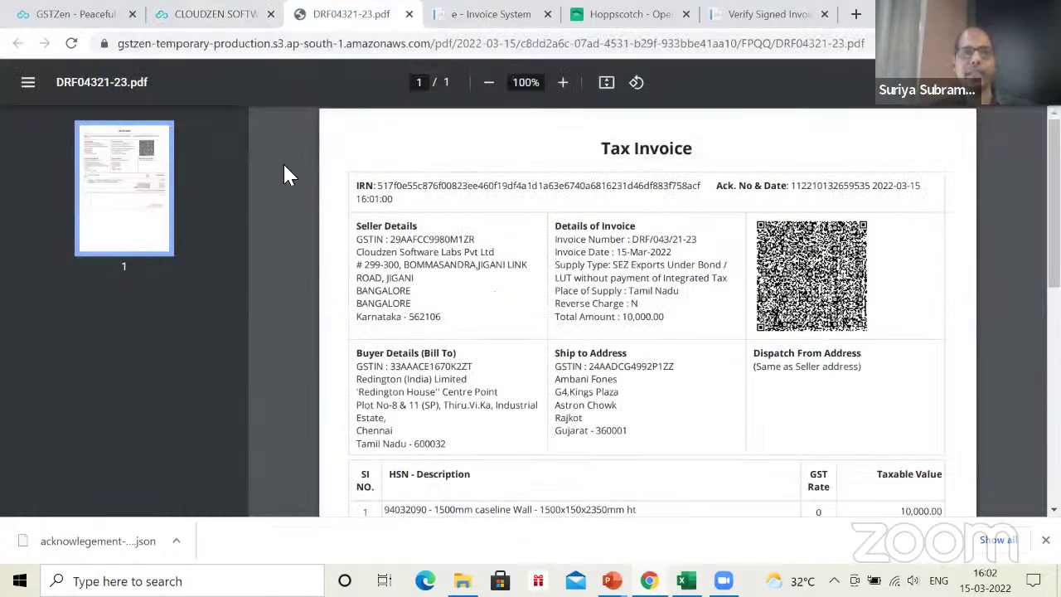
key("ctrl+Tab")
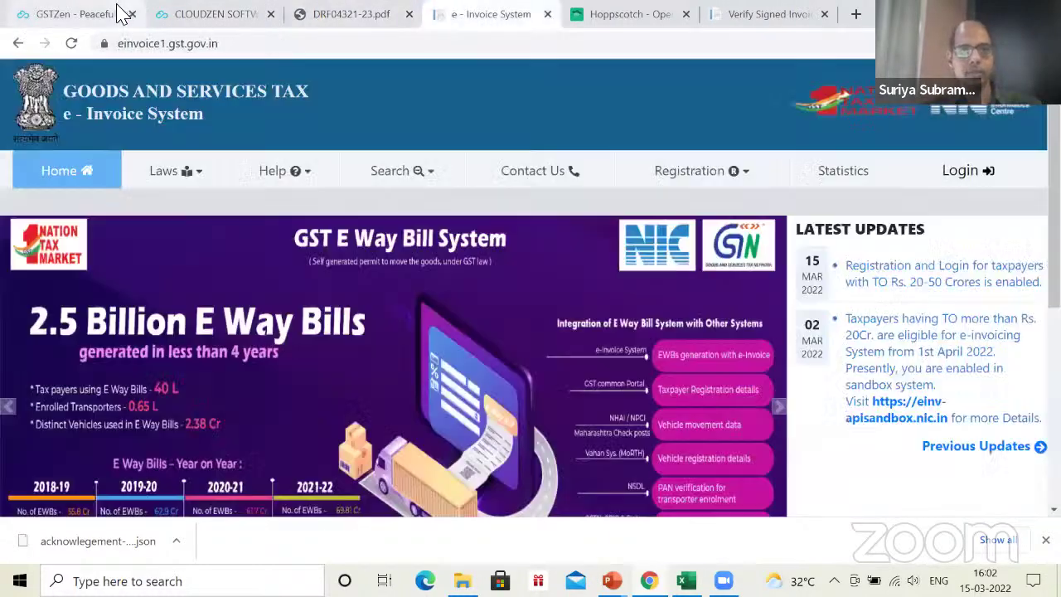
key("ctrl+Tab")
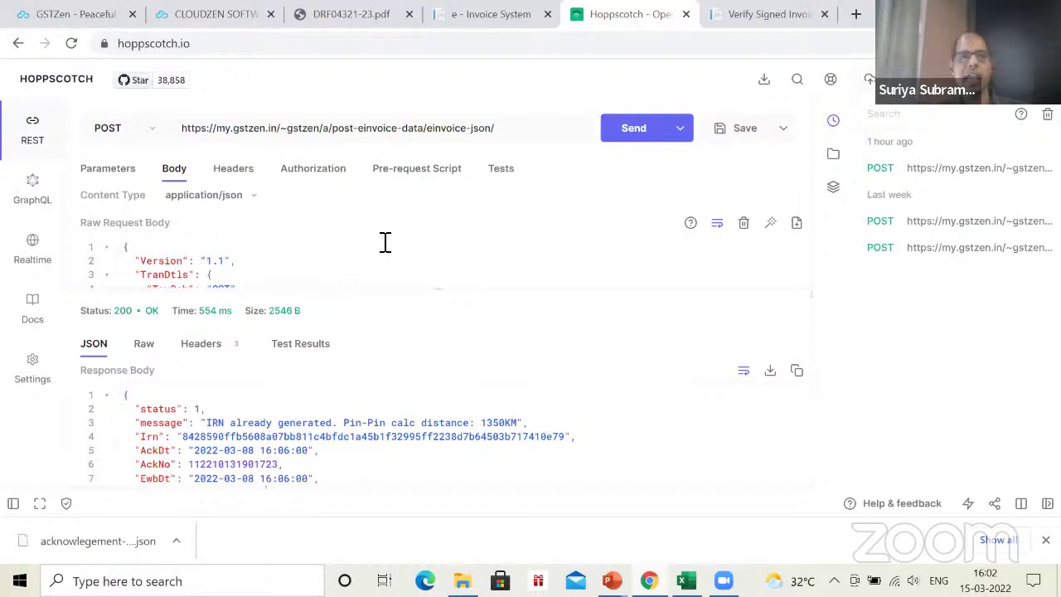
scroll(386, 242, "down", 5)
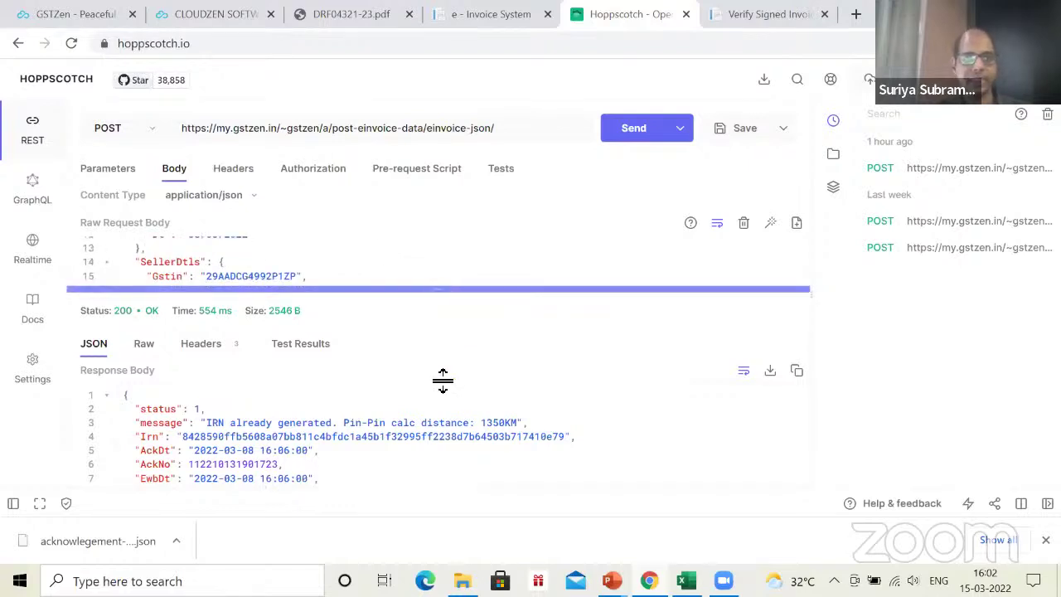
left_click_drag(443, 381, 440, 422)
scroll(301, 323, "down", 15)
scroll(294, 325, "up", 18)
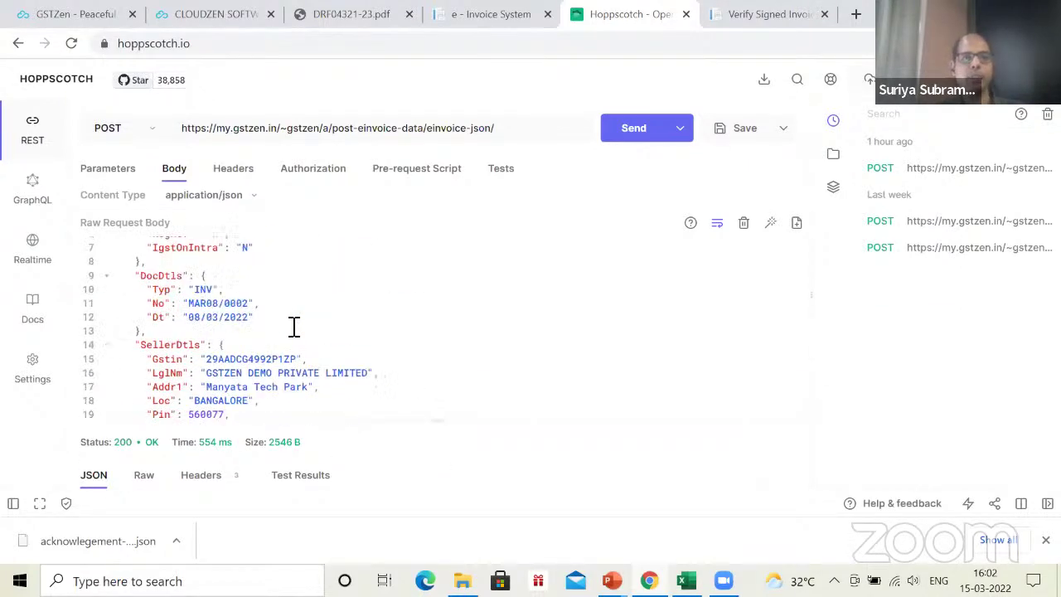
scroll(293, 326, "up", 3)
scroll(292, 327, "down", 6)
scroll(218, 372, "up", 6)
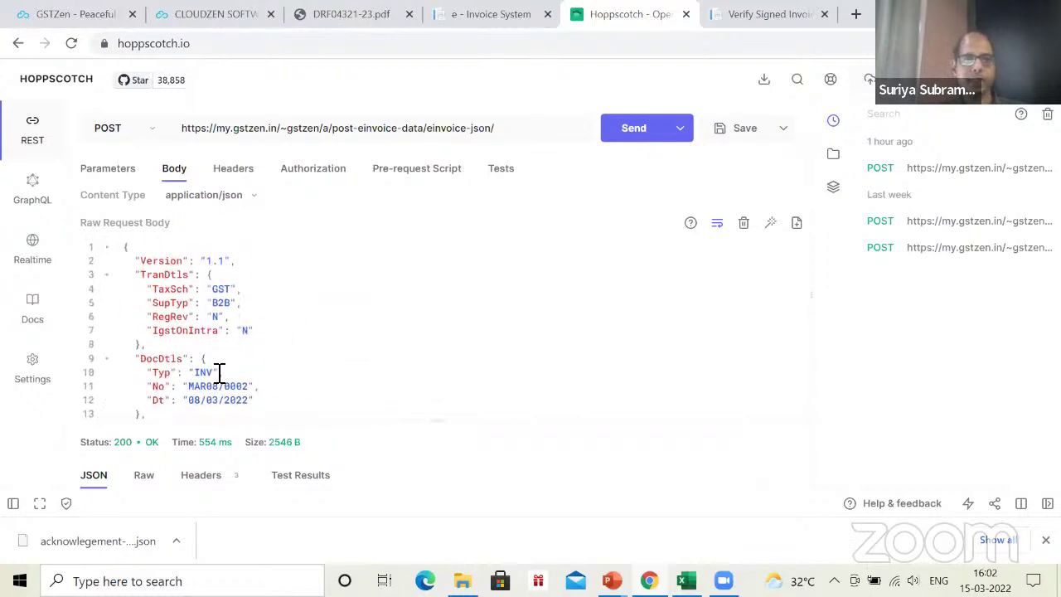
Set the document number to MAR15/0002 and the document date to 15/03/2022 in the request body.
scroll(207, 332, "down", 3)
double_click(208, 304)
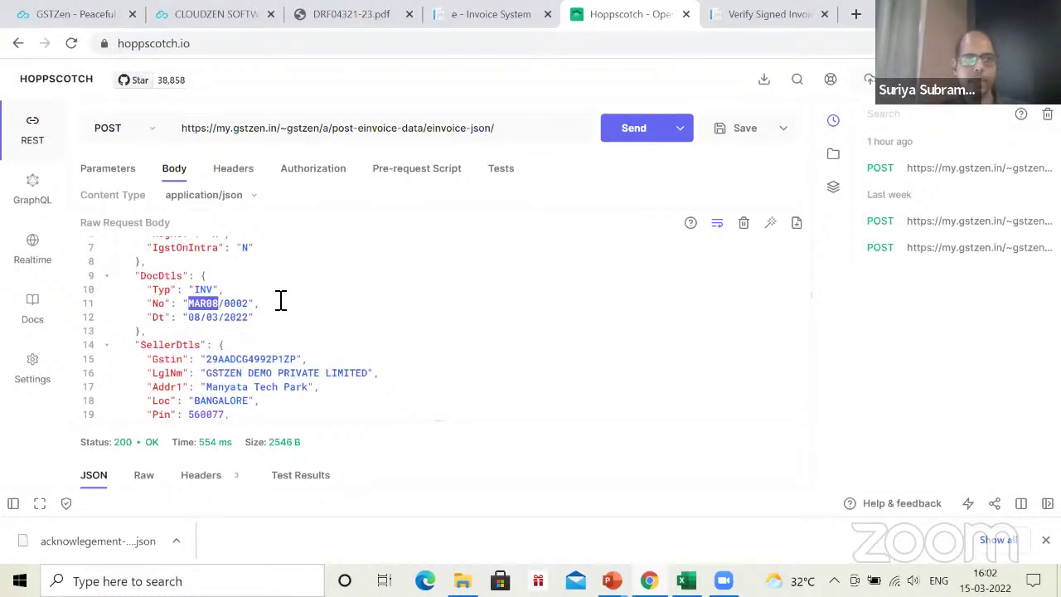
key("Right")
key("BackSpace")
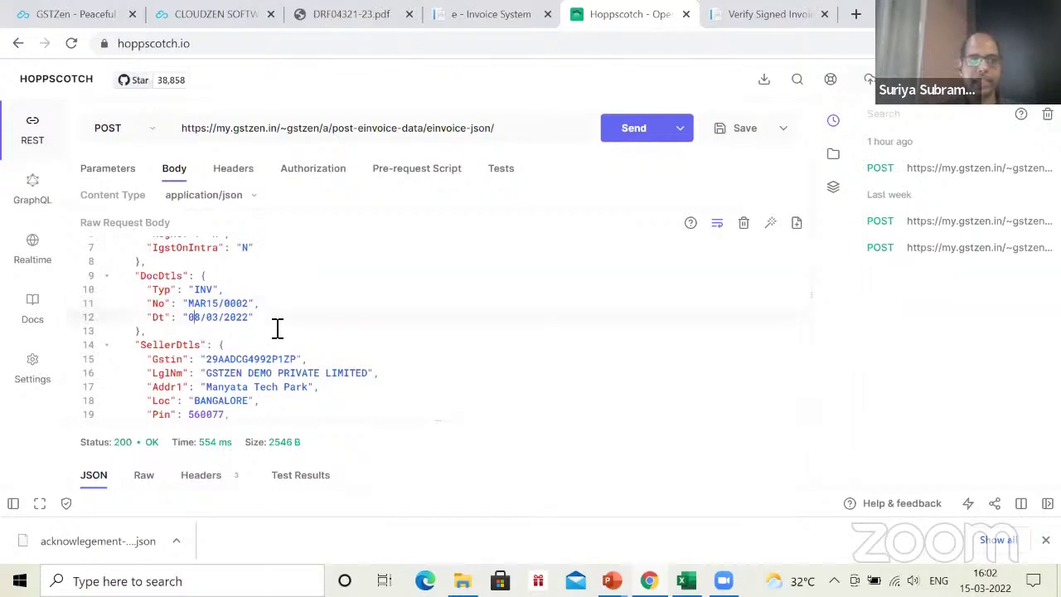
key("Down")
key("BackSpace")
key("BackSpace")
type("14")
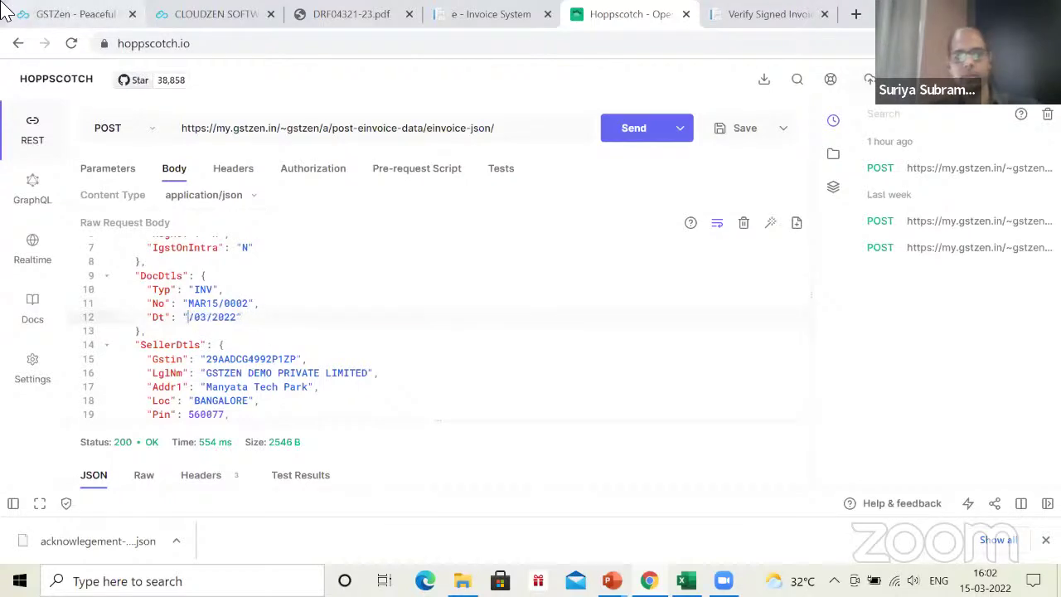
key("BackSpace")
type("5")
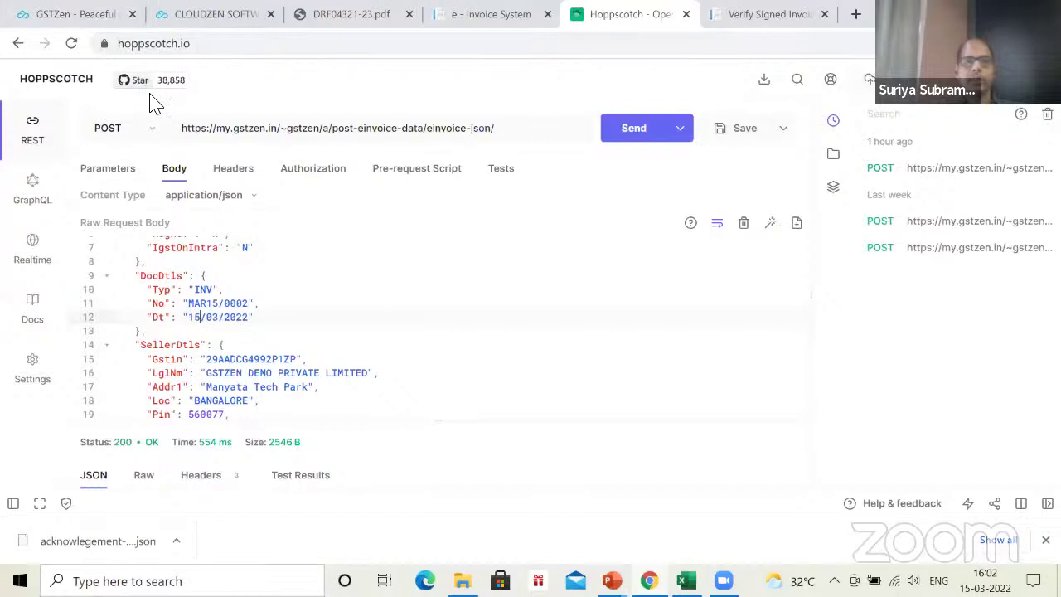
Send the e-invoice POST request and examine the IRN, acknowledgement and e-way bill details in the response.
left_click(635, 133)
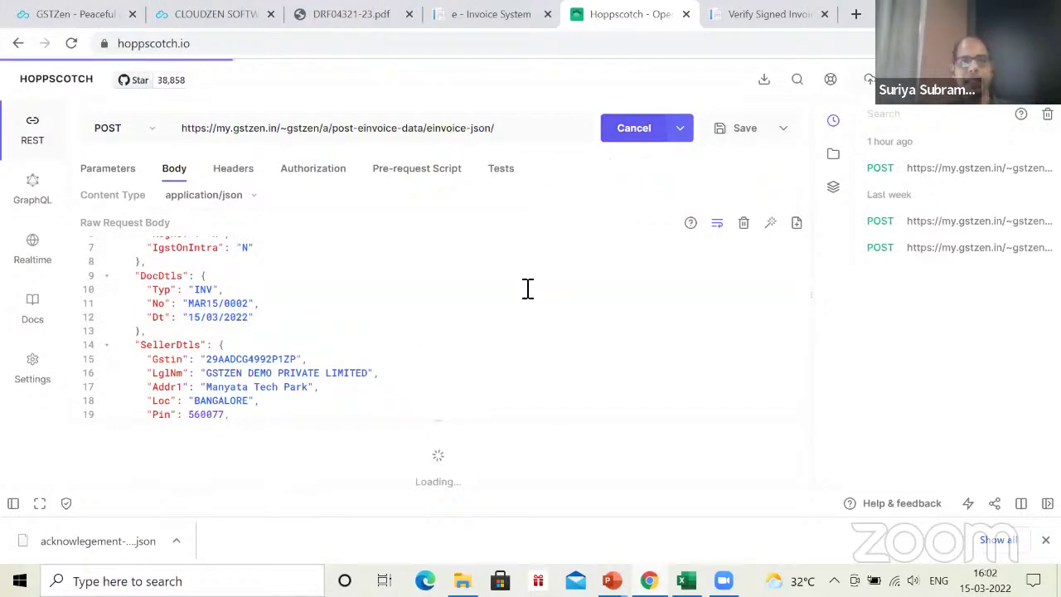
left_click_drag(431, 422, 462, 260)
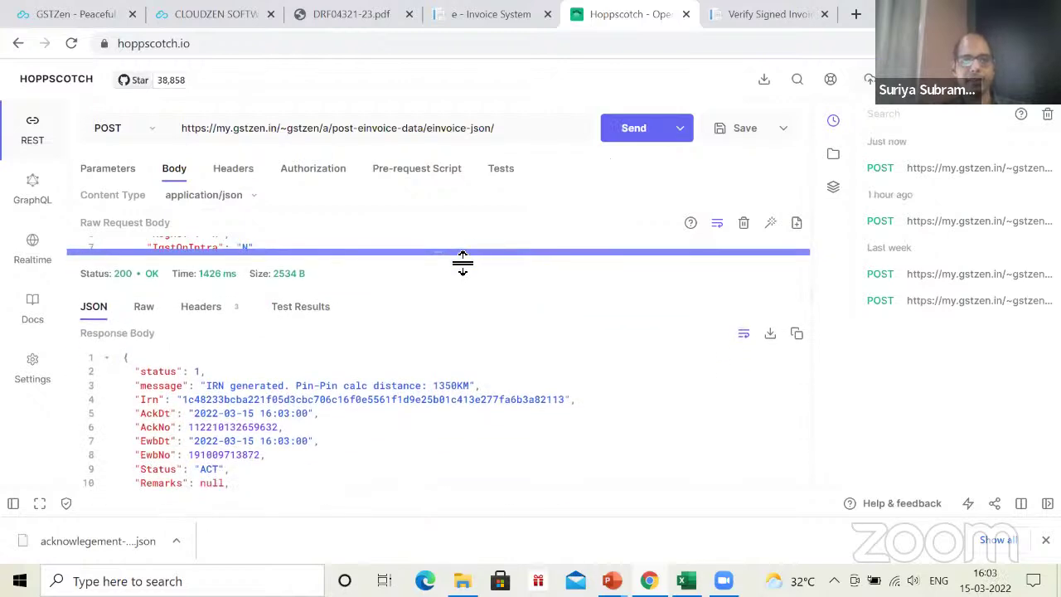
scroll(216, 419, "down", 3)
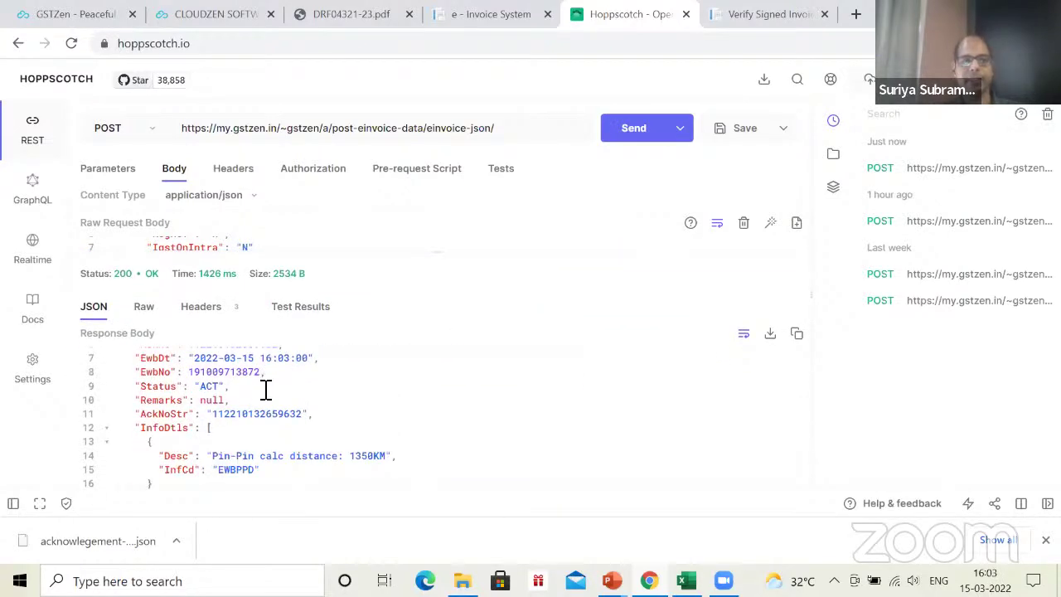
scroll(265, 391, "up", 4)
left_click_drag(260, 414, 320, 423)
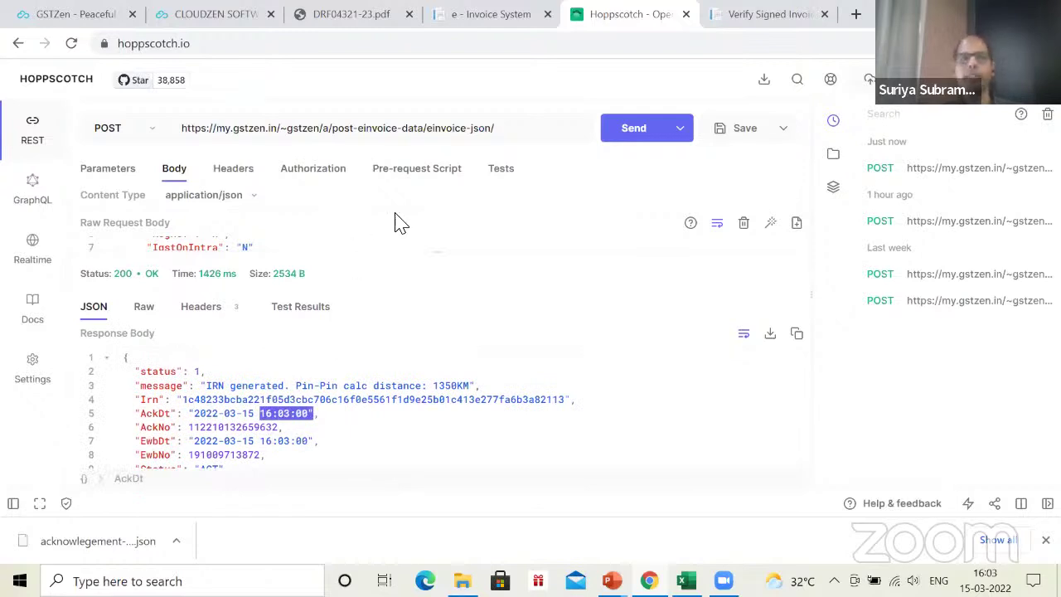
Examine the full JSON request body from the transaction details through the e-way bill transport details.
left_click_drag(435, 252, 415, 448)
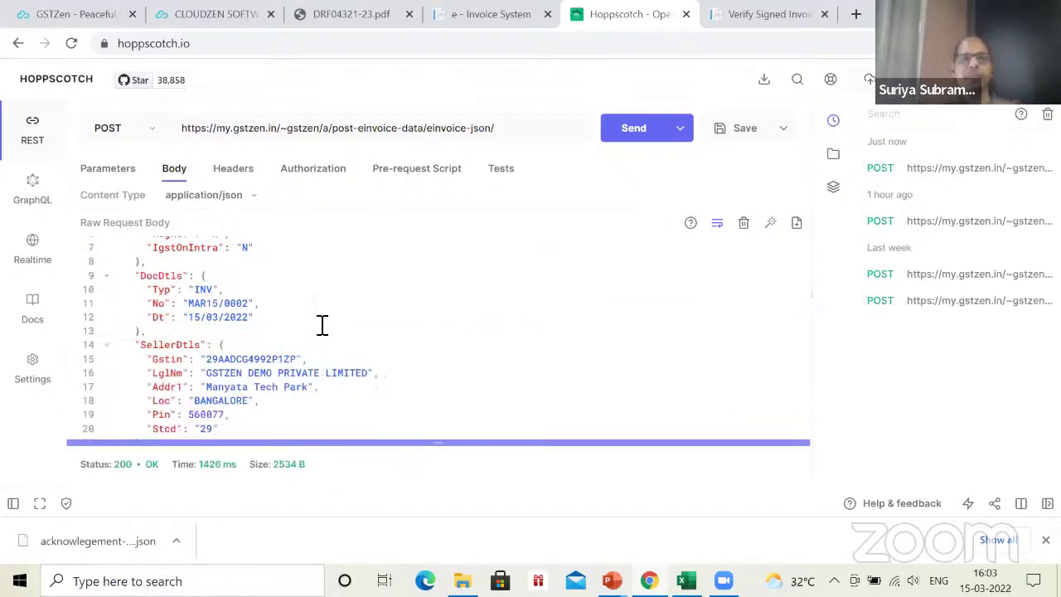
scroll(312, 300, "up", 3)
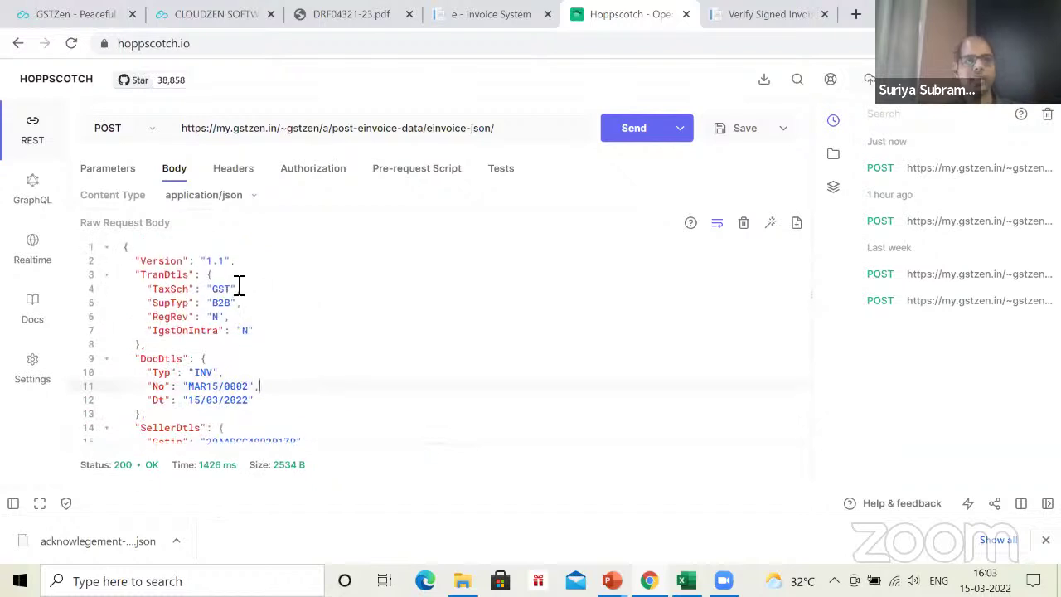
scroll(274, 299, "down", 13)
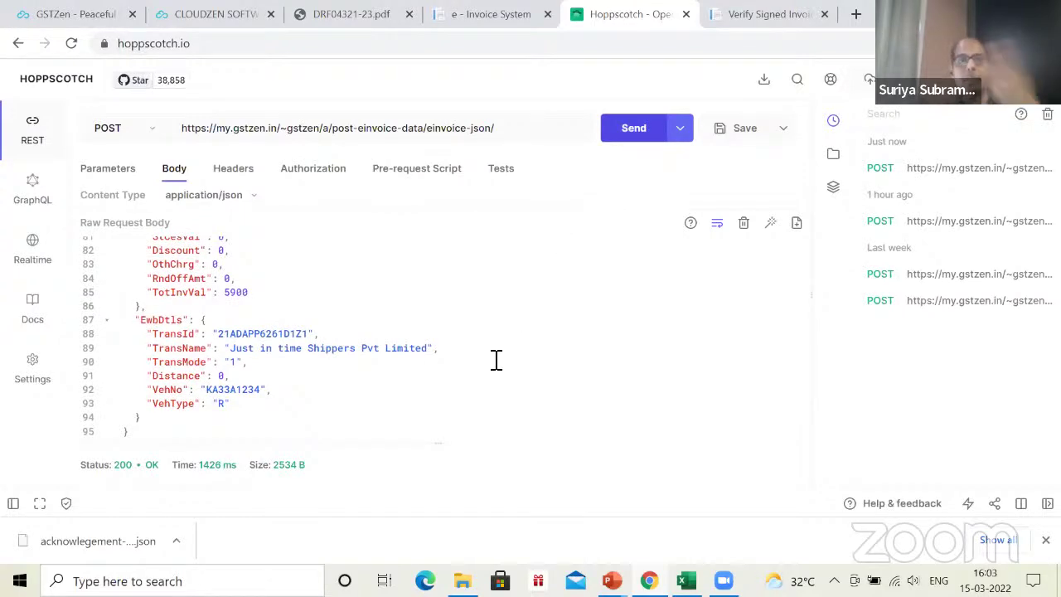
Examine the SignedQRCode and SignedInvoice values in the enlarged response body.
left_click_drag(459, 439, 471, 296)
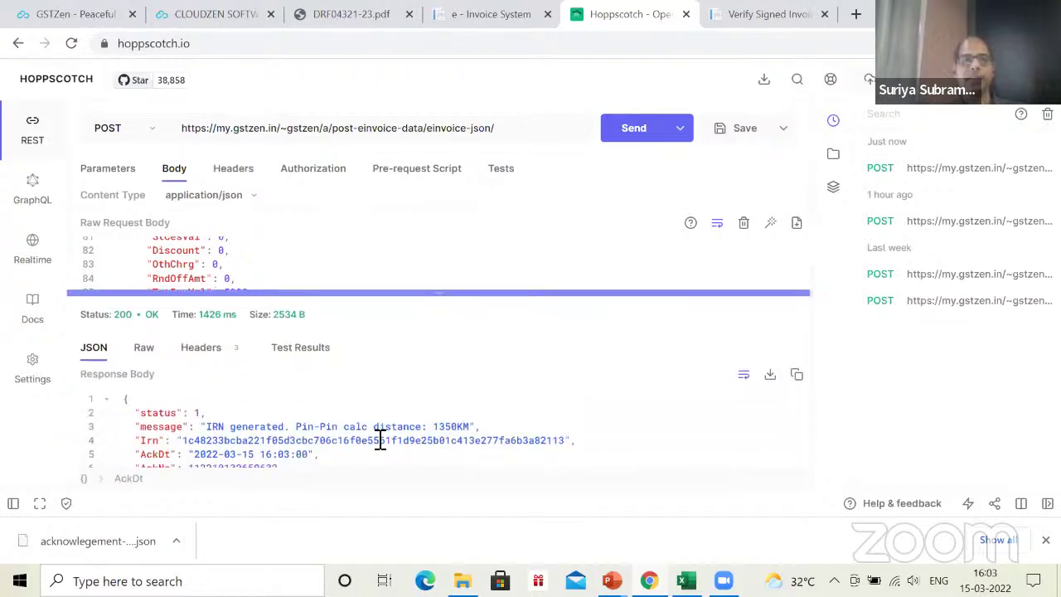
scroll(379, 439, "down", 5)
scroll(379, 442, "down", 2)
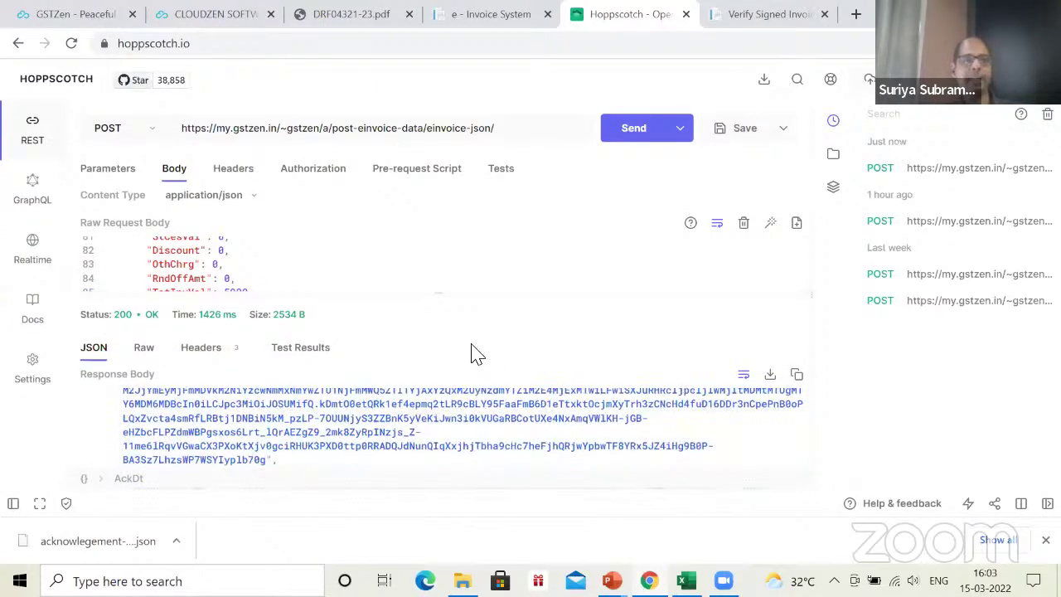
scroll(473, 356, "up", 2)
left_click_drag(452, 294, 418, 257)
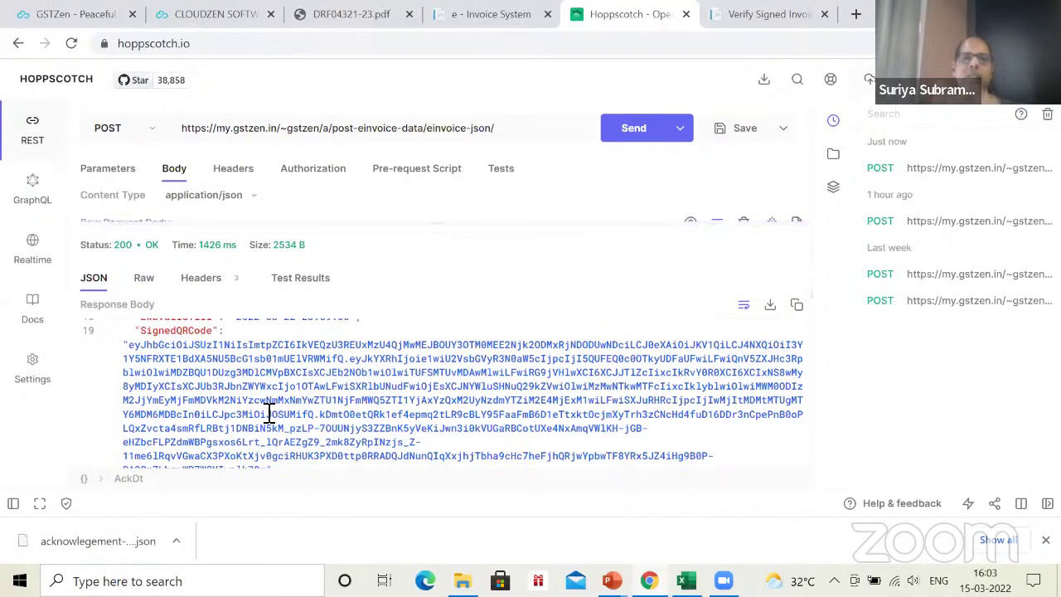
scroll(264, 405, "up", 2)
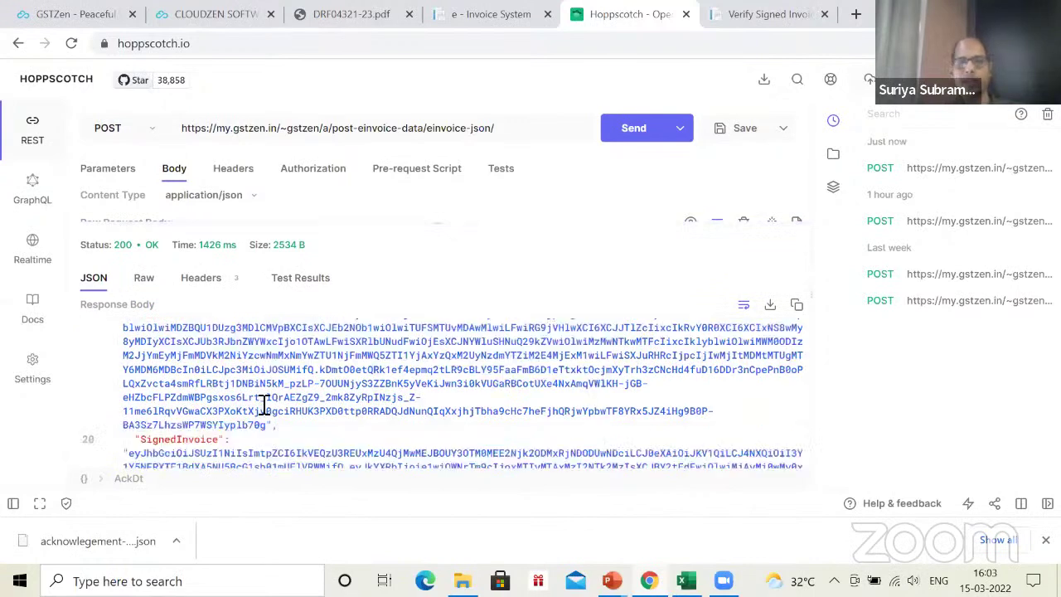
scroll(263, 405, "down", 2)
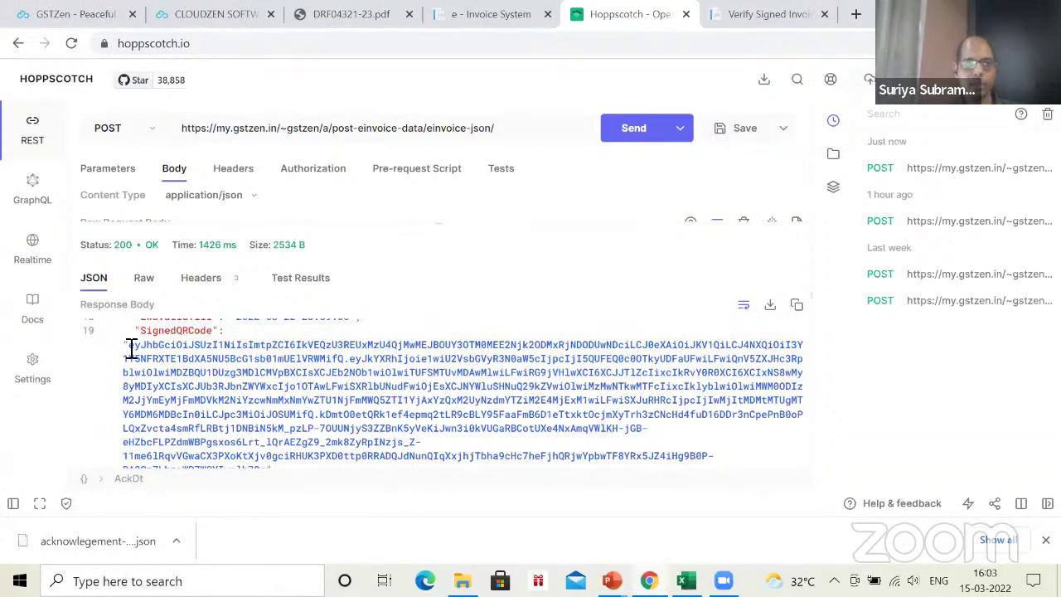
left_click_drag(126, 344, 278, 456)
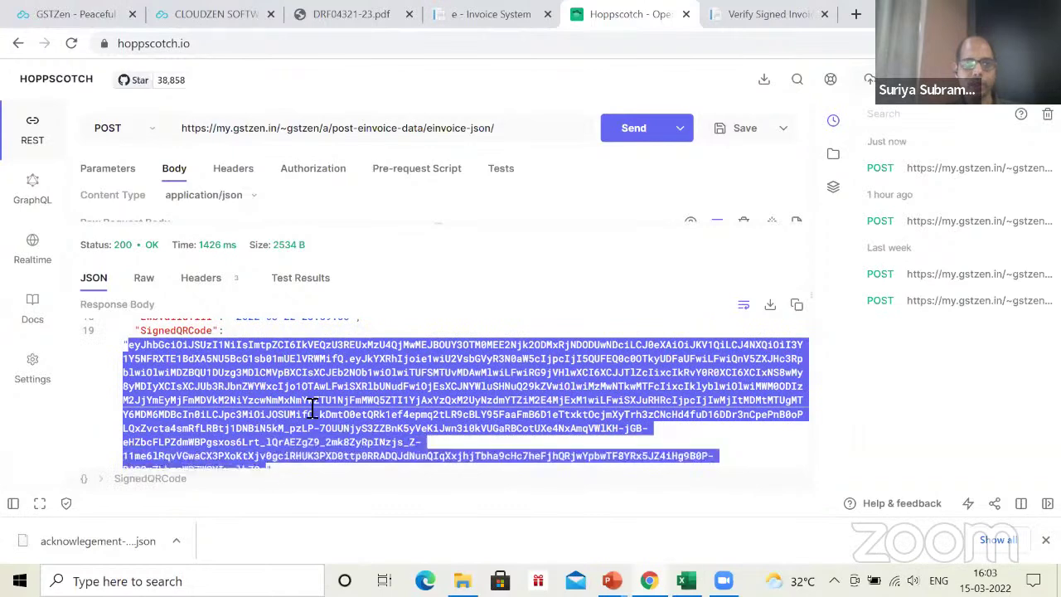
scroll(318, 400, "down", 2)
left_click(273, 388, "shift")
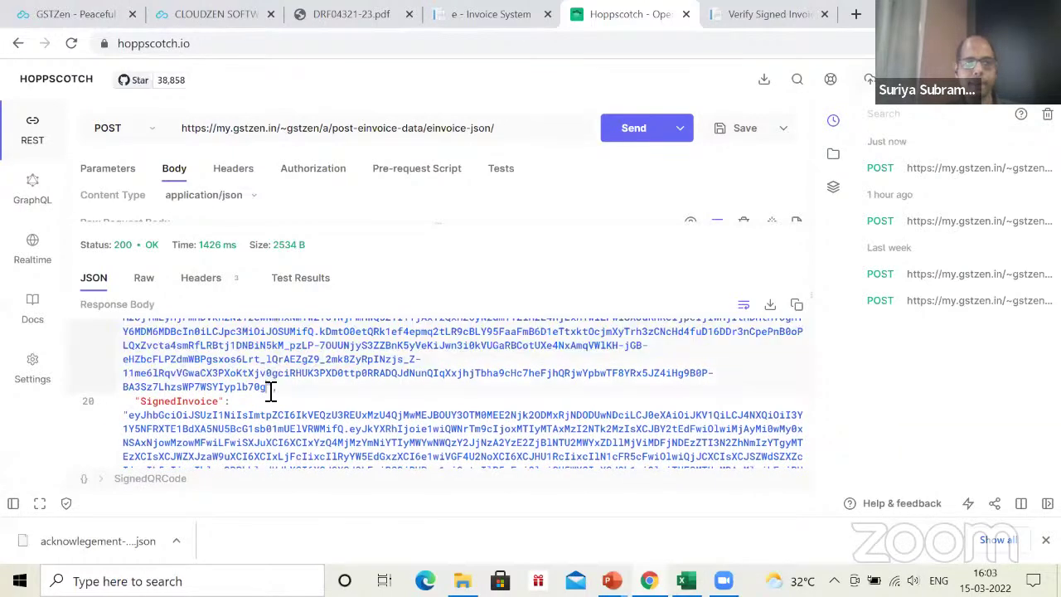
left_click_drag(256, 325, 251, 331)
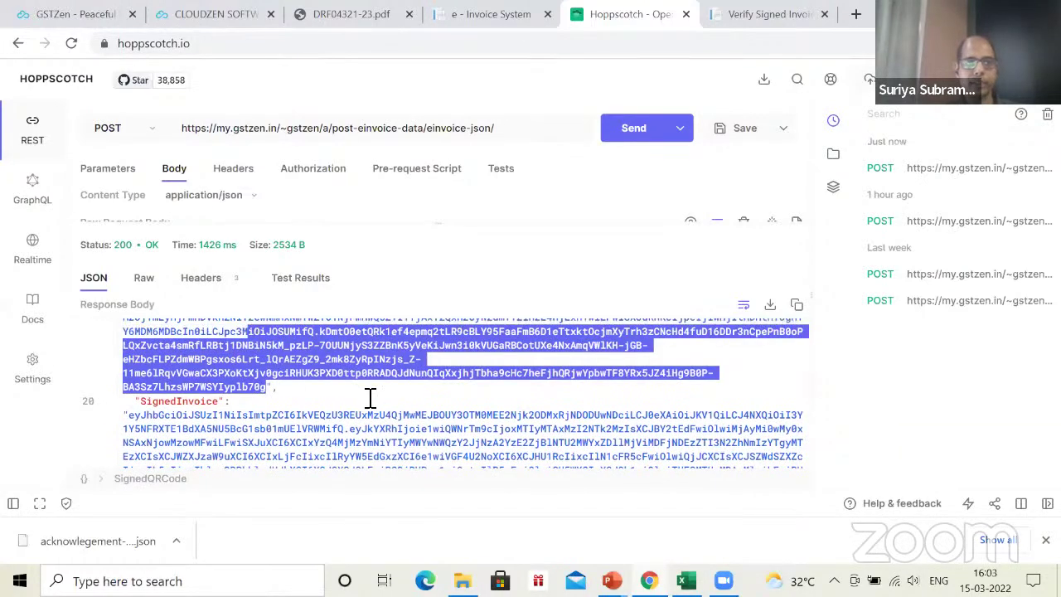
scroll(371, 399, "up", 2)
right_click(257, 388)
key("Escape")
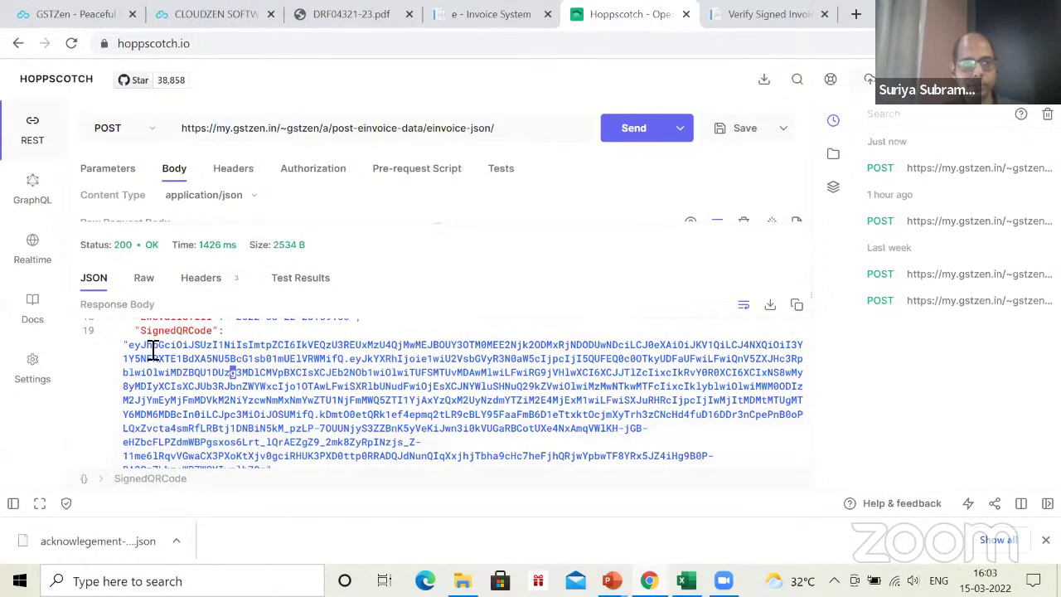
Copy the complete SignedQRCode value, without its quotation marks, from the response body.
left_click_drag(131, 343, 253, 496)
left_click_drag(270, 408, 271, 395)
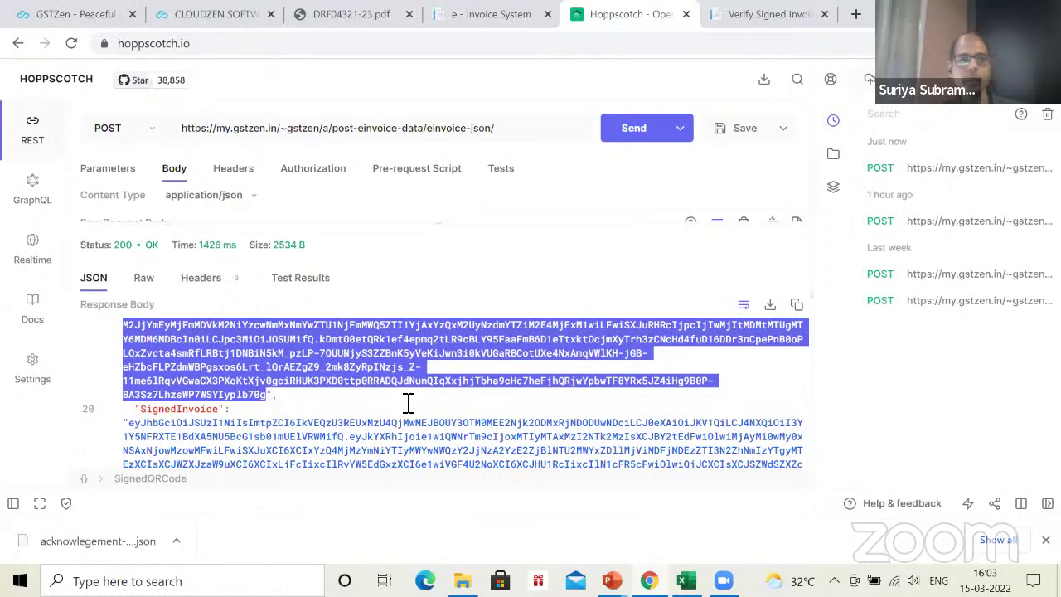
Open the GSTZen demo company dashboard at my.gstzen.in/~demo/a/ in a new browser tab.
key("ctrl+t")
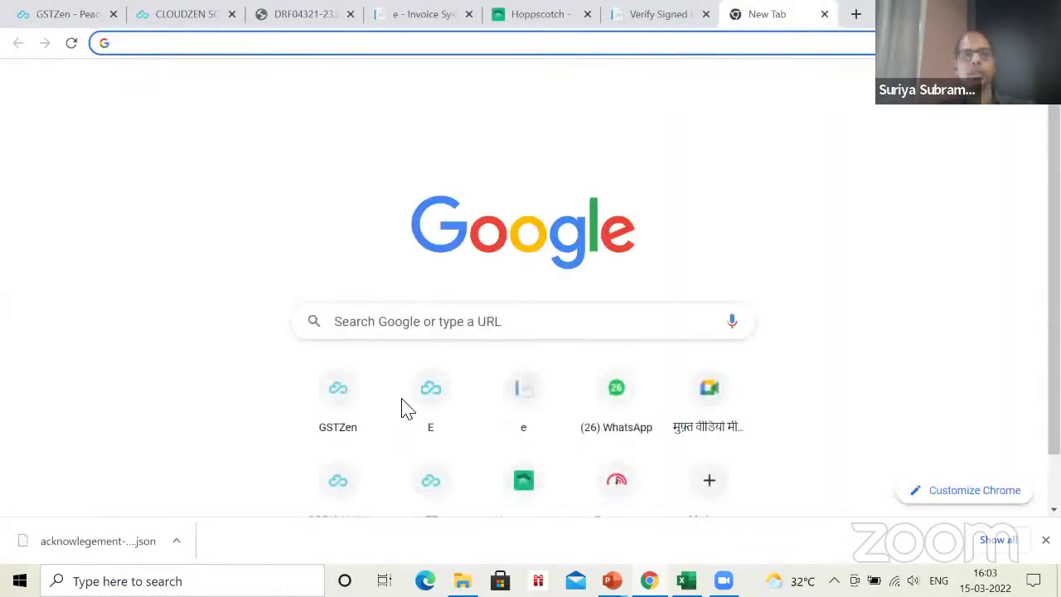
type("my")
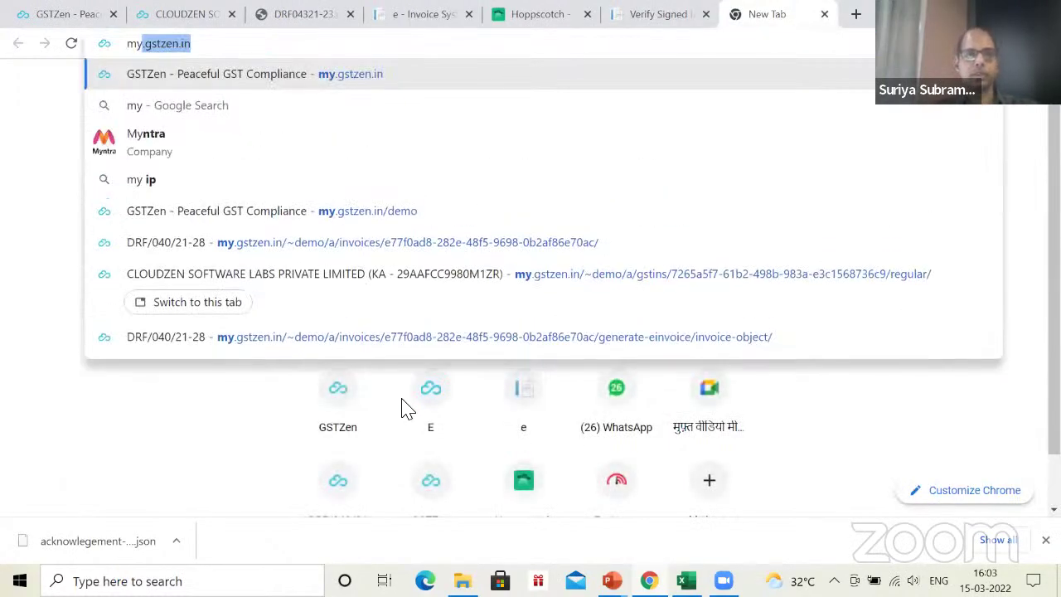
key("Down")
key("Down")
key("Down")
key("Down")
key("Return")
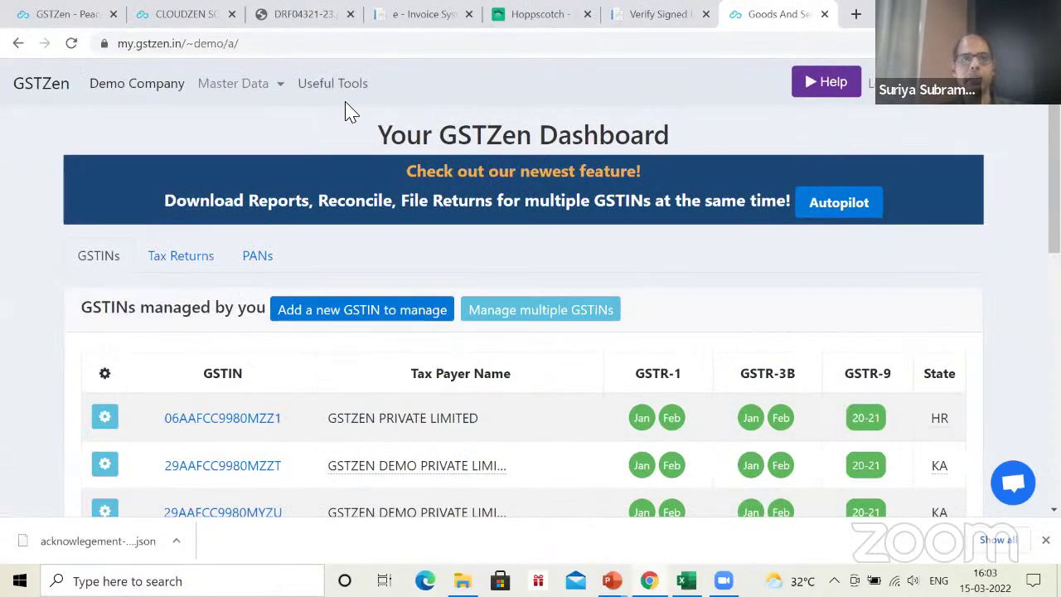
Open the Signed QR Code Validator from GSTZen's useful e-invoice tools.
left_click(336, 84)
scroll(351, 358, "down", 8)
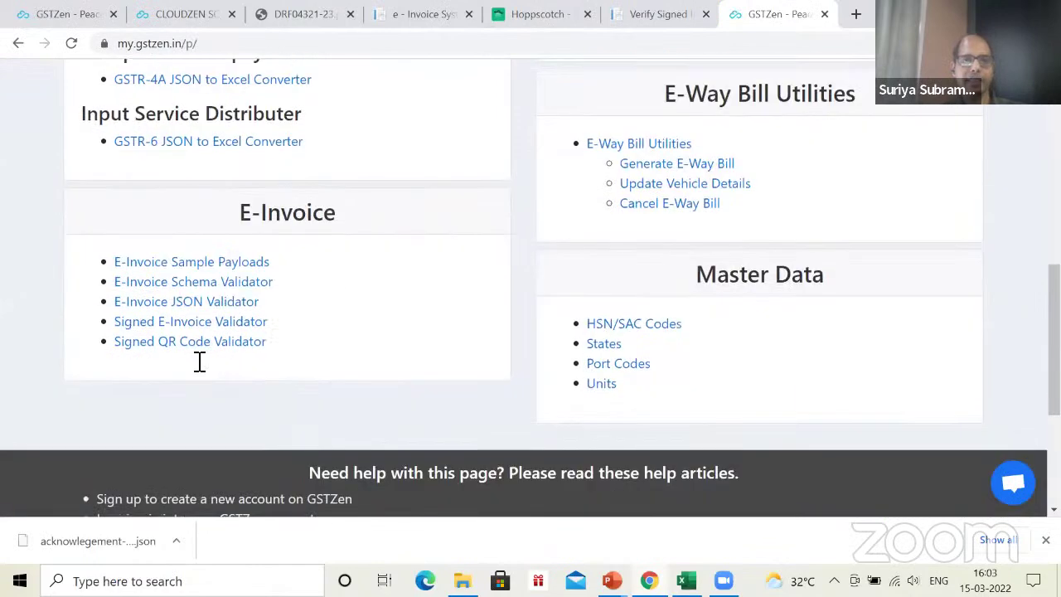
left_click(191, 343)
Paste the copied SignedQRCode value as the signed QR code text and validate it.
scroll(241, 352, "down", 2)
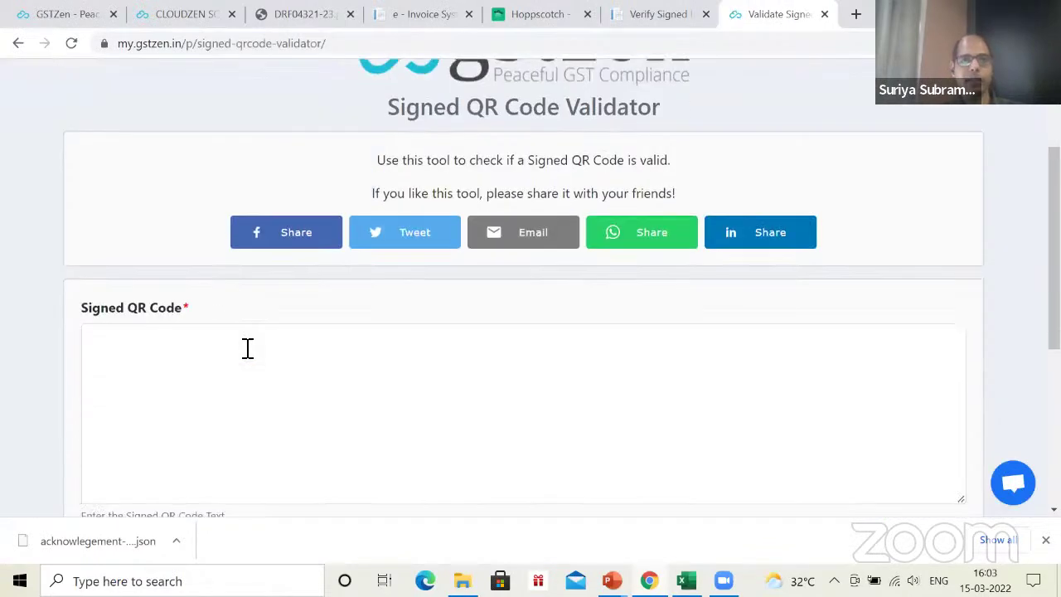
scroll(247, 349, "down", 1)
left_click(285, 346)
key("ctrl+v")
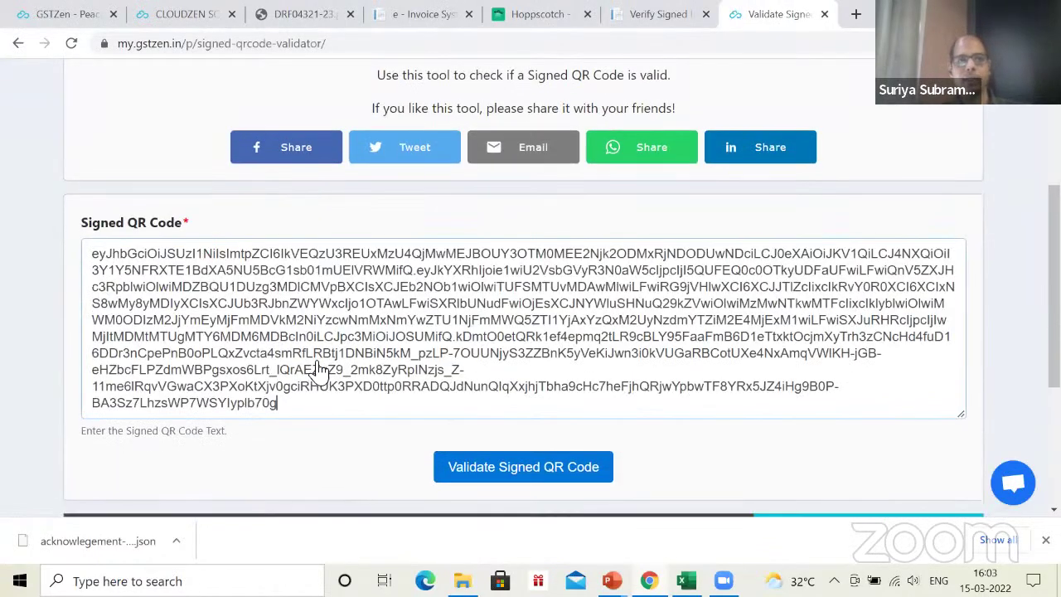
scroll(535, 308, "down", 2)
left_click(526, 312)
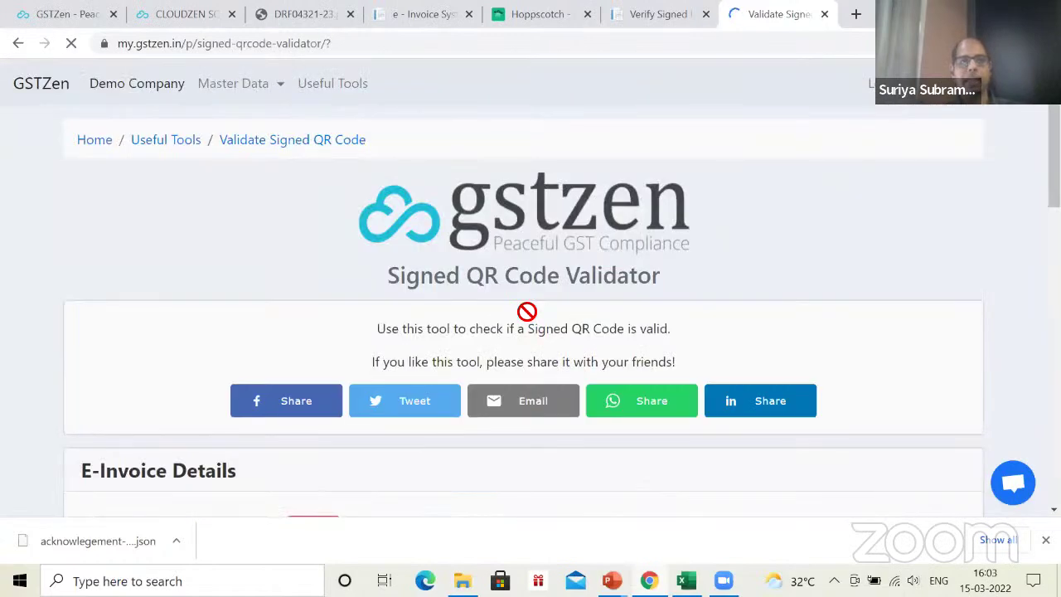
Examine the validated e-invoice details from the issuer and GSTINs through the IRN and IRN date.
scroll(526, 445, "down", 3)
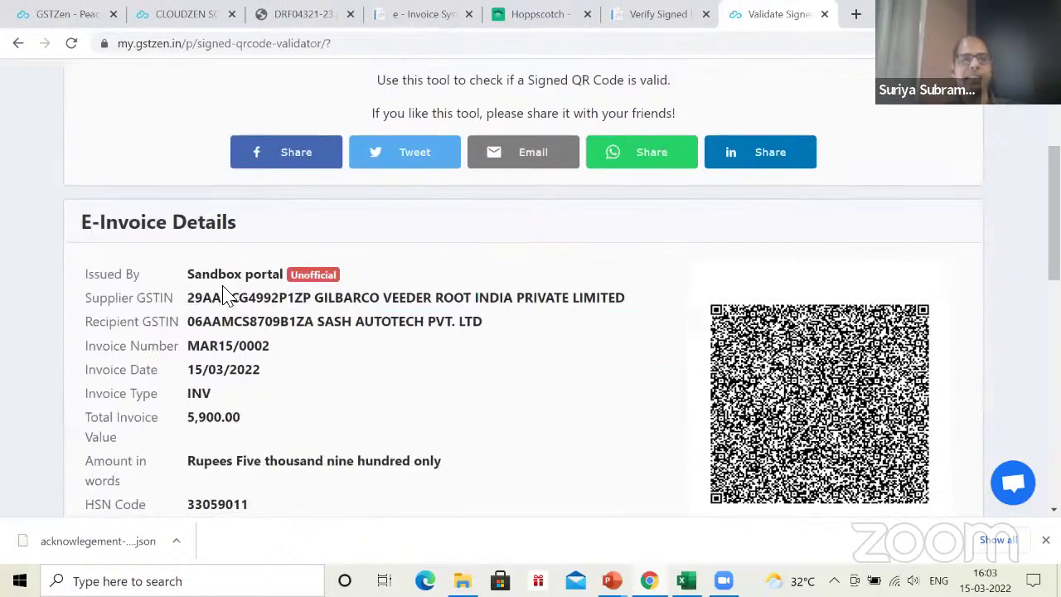
scroll(230, 287, "down", 3)
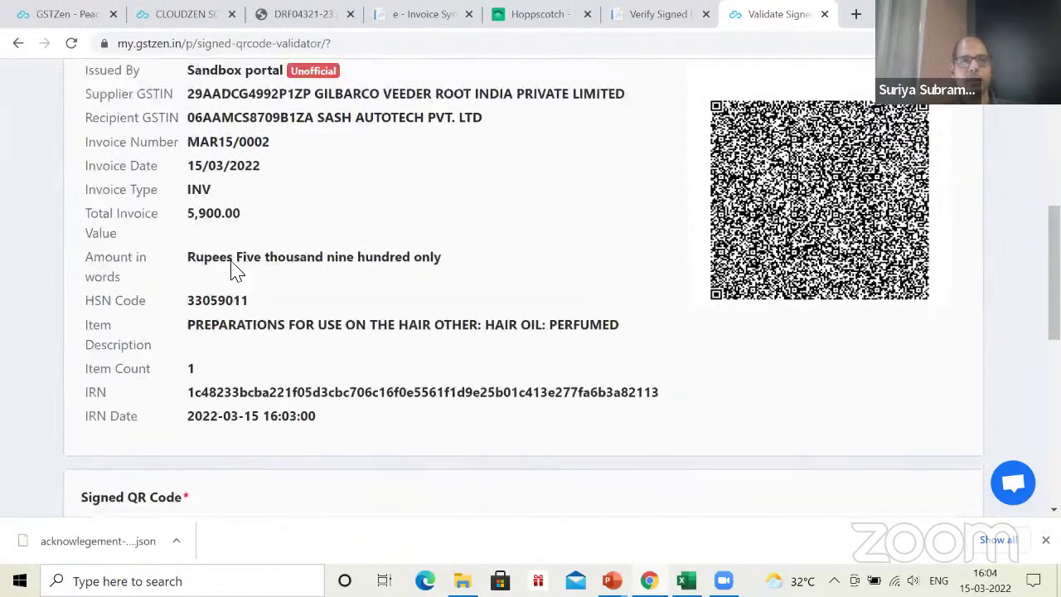
scroll(236, 270, "up", 1)
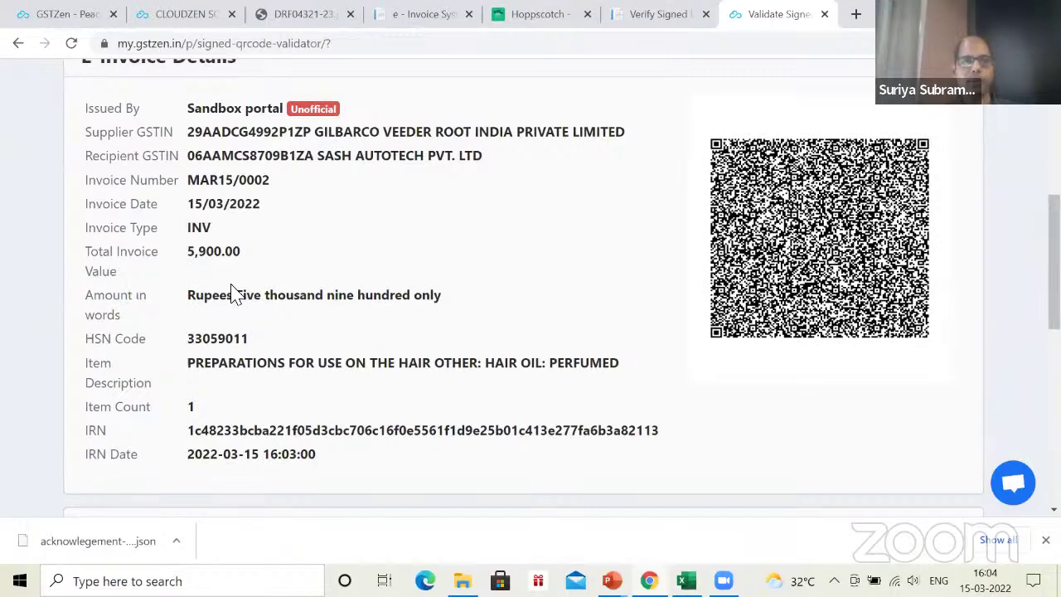
scroll(221, 244, "down", 2)
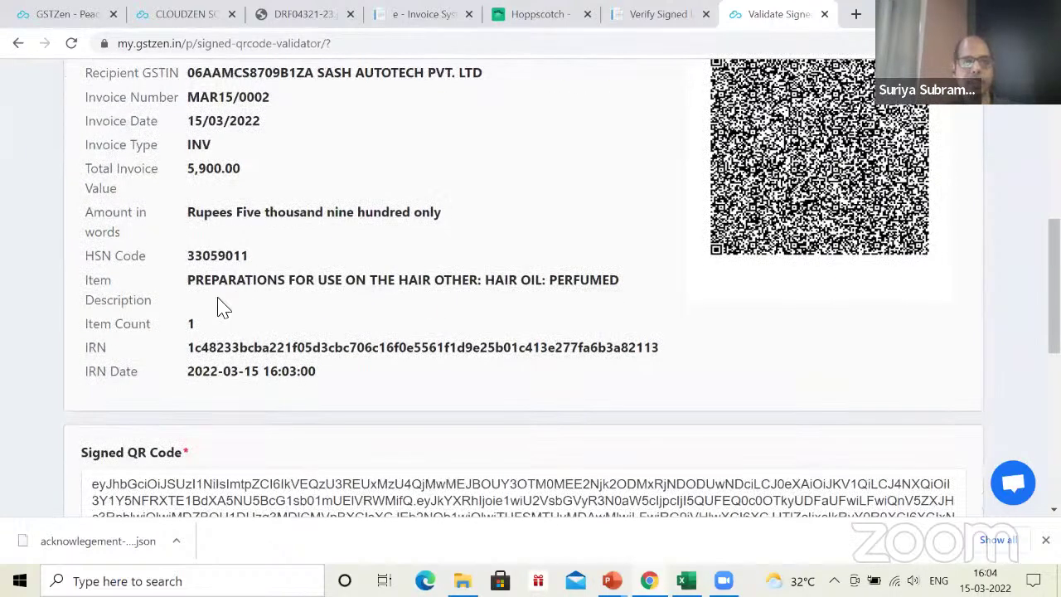
scroll(101, 291, "down", 2)
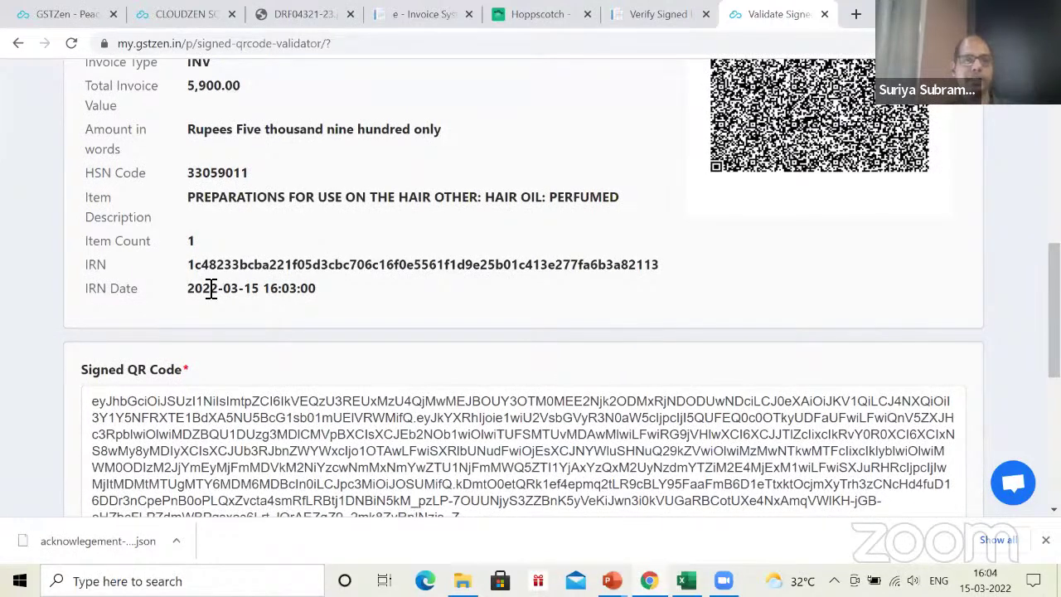
left_click_drag(188, 290, 325, 300)
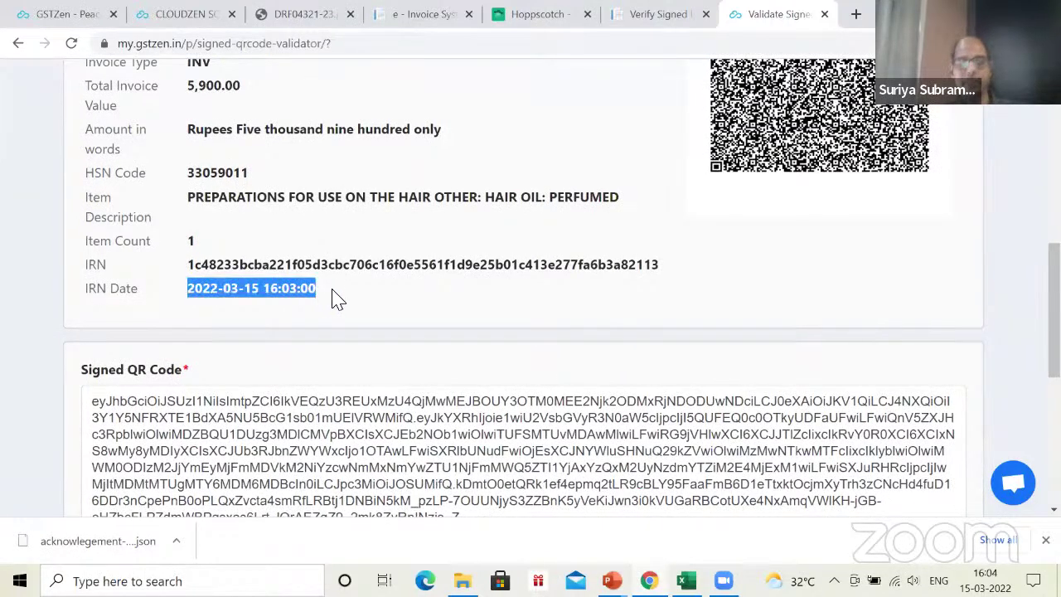
left_click(332, 291)
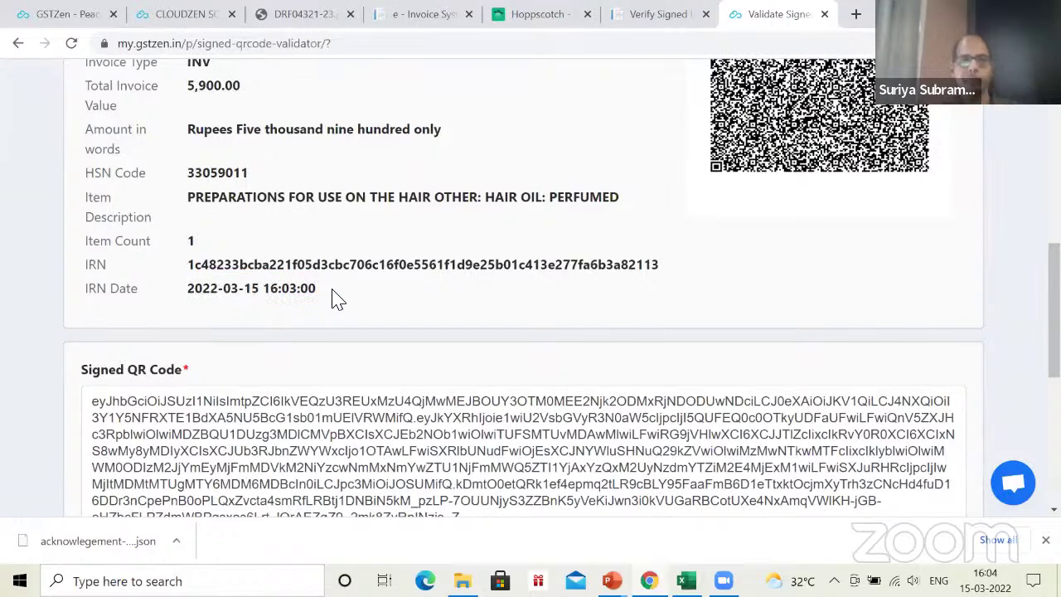
scroll(335, 299, "up", 1)
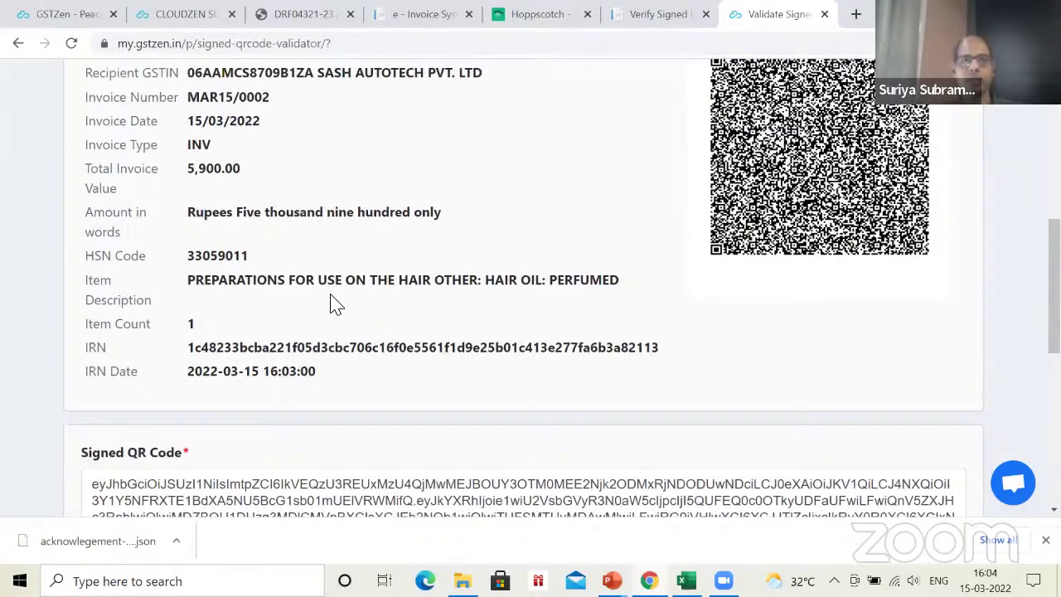
Test the signed QR code text with its last character deleted, and restore the final "g" and validate it again.
scroll(336, 303, "down", 5)
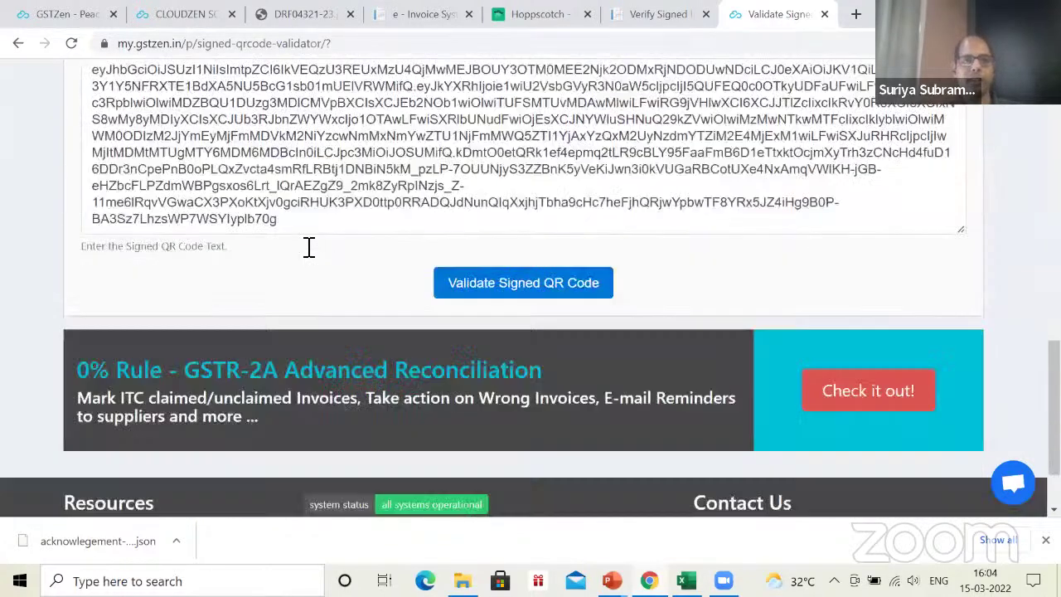
scroll(308, 246, "up", 2)
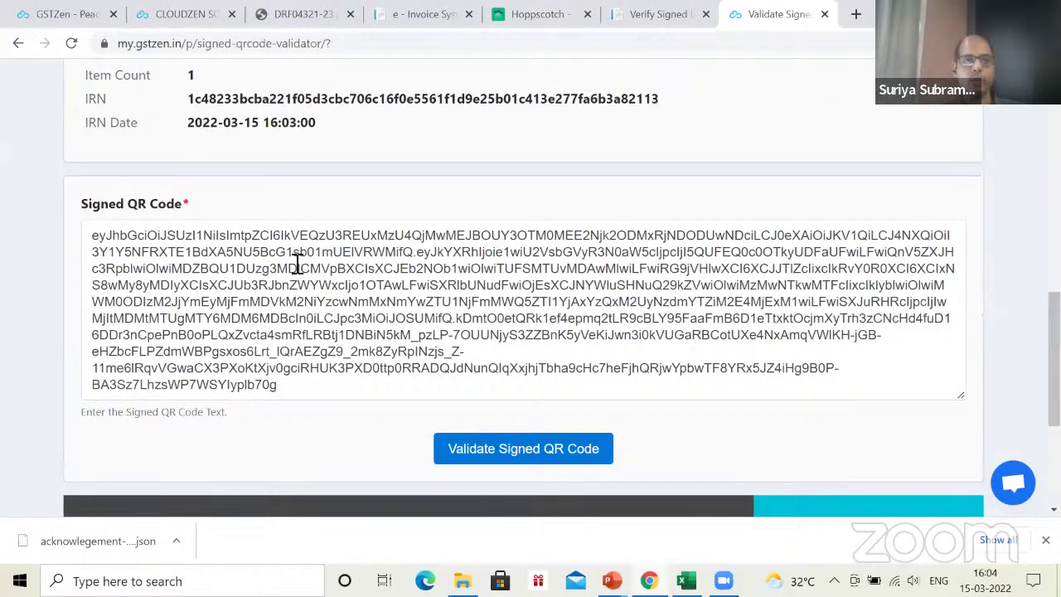
left_click(297, 266)
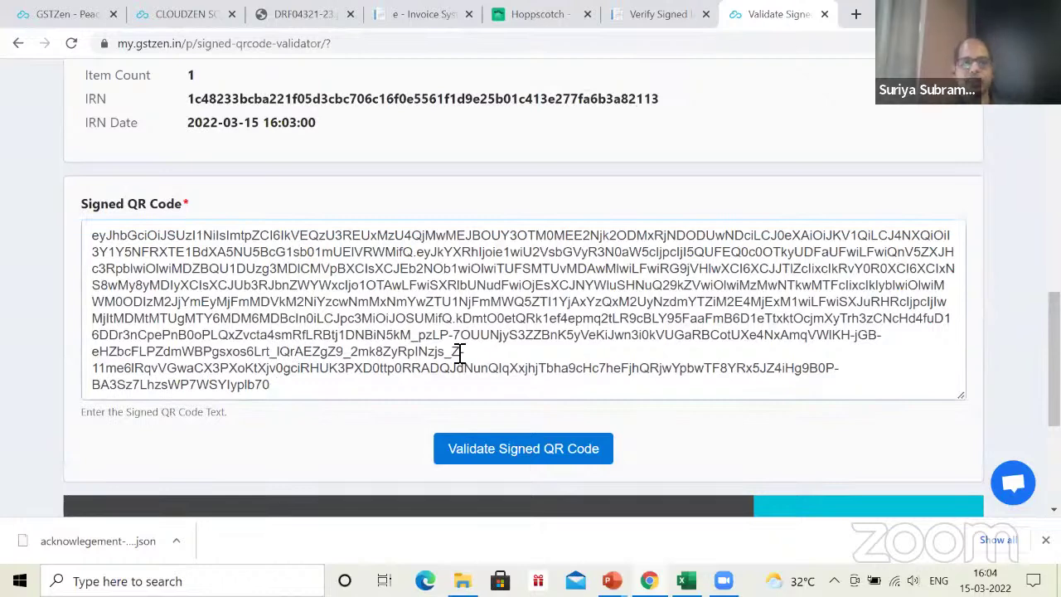
left_click(521, 454)
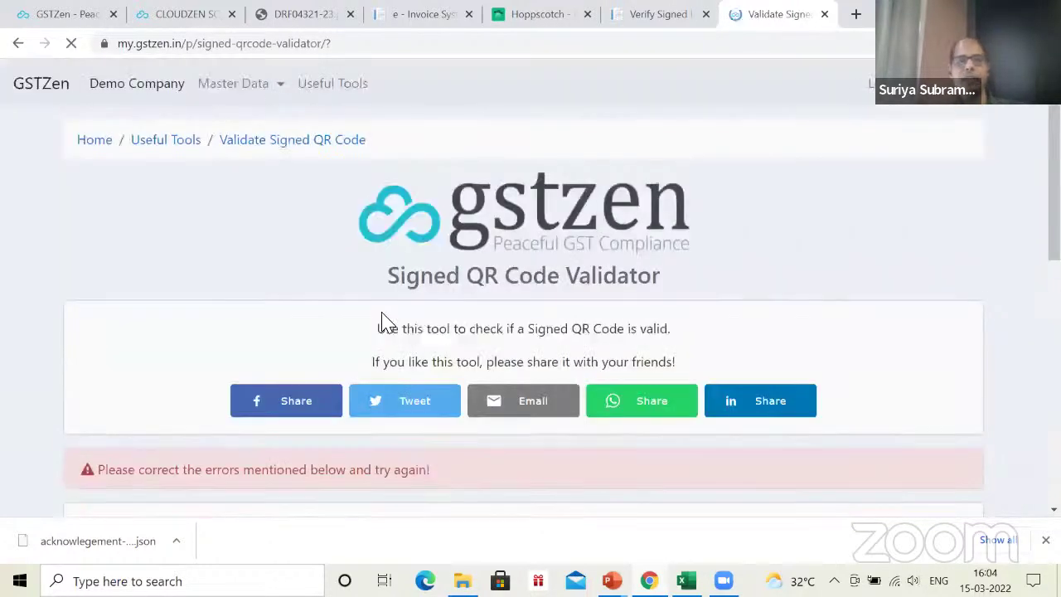
scroll(273, 268, "down", 6)
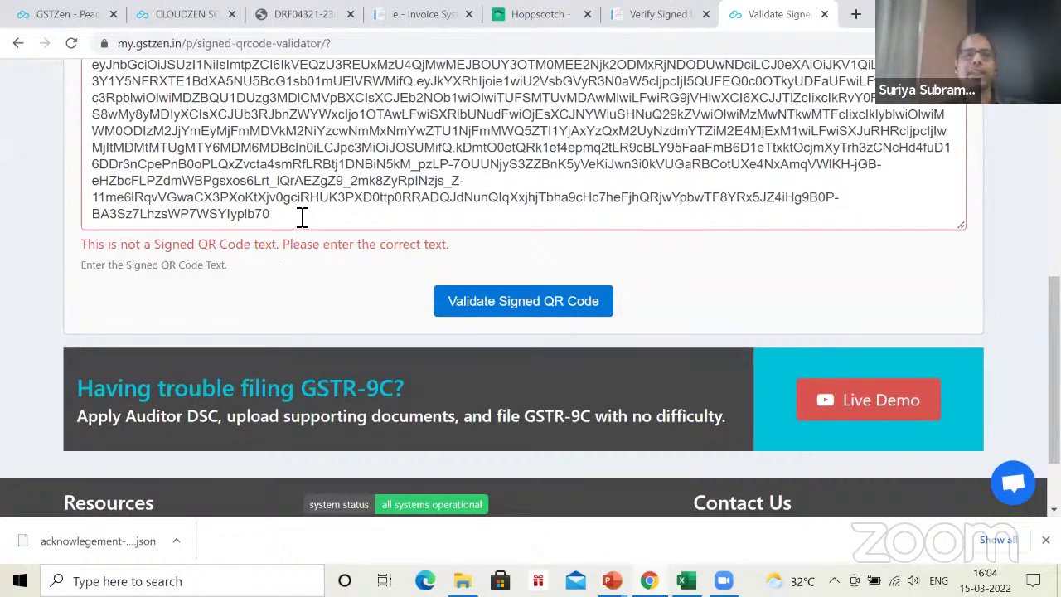
left_click(507, 303)
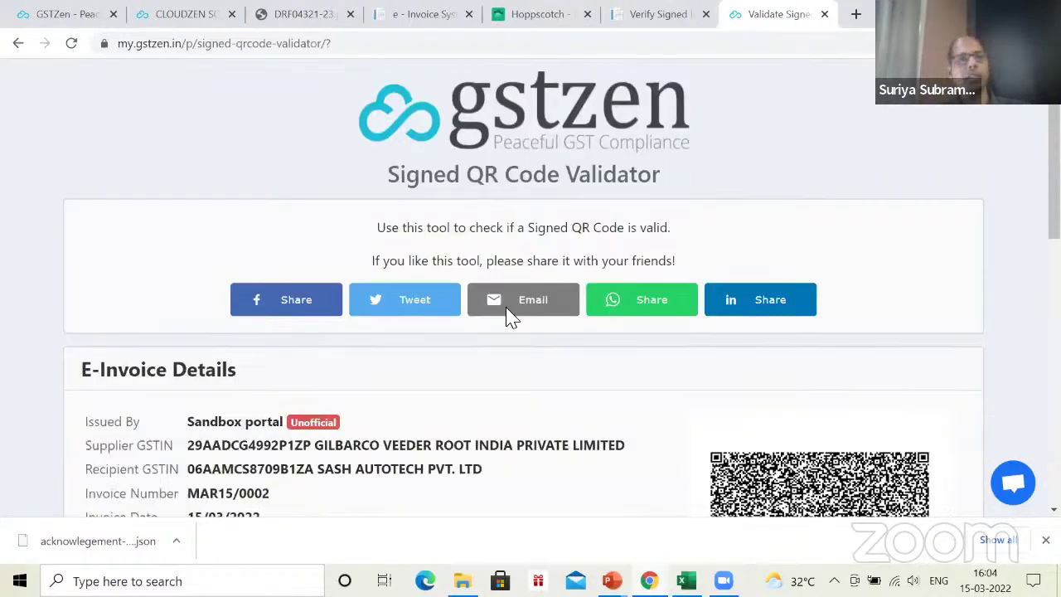
Examine the revalidated e-invoice details, especially which portal issued the signed QR code.
scroll(511, 319, "down", 3)
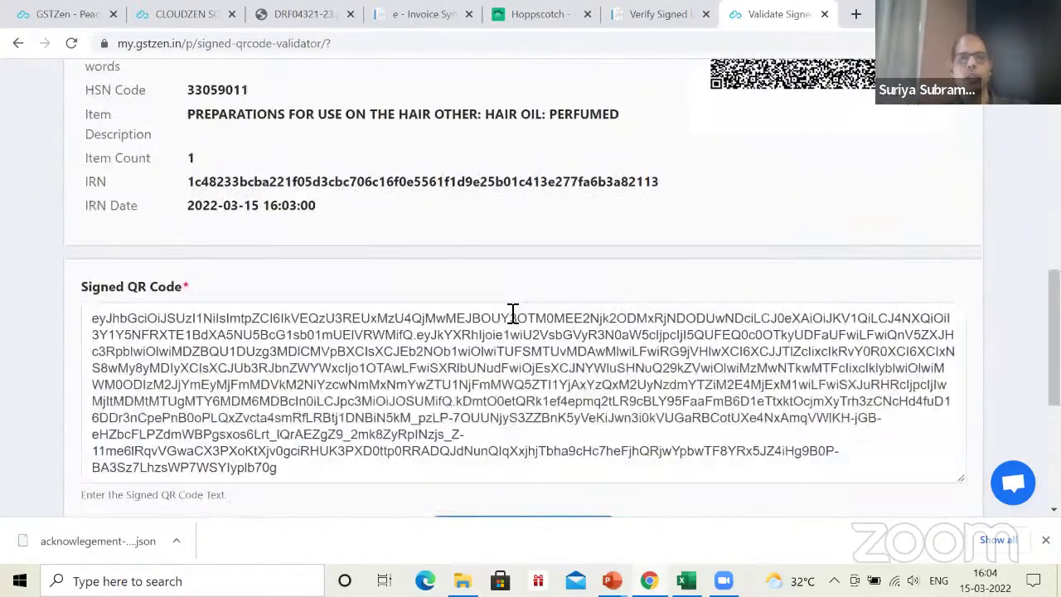
scroll(338, 217, "up", 3)
triple_click(213, 105)
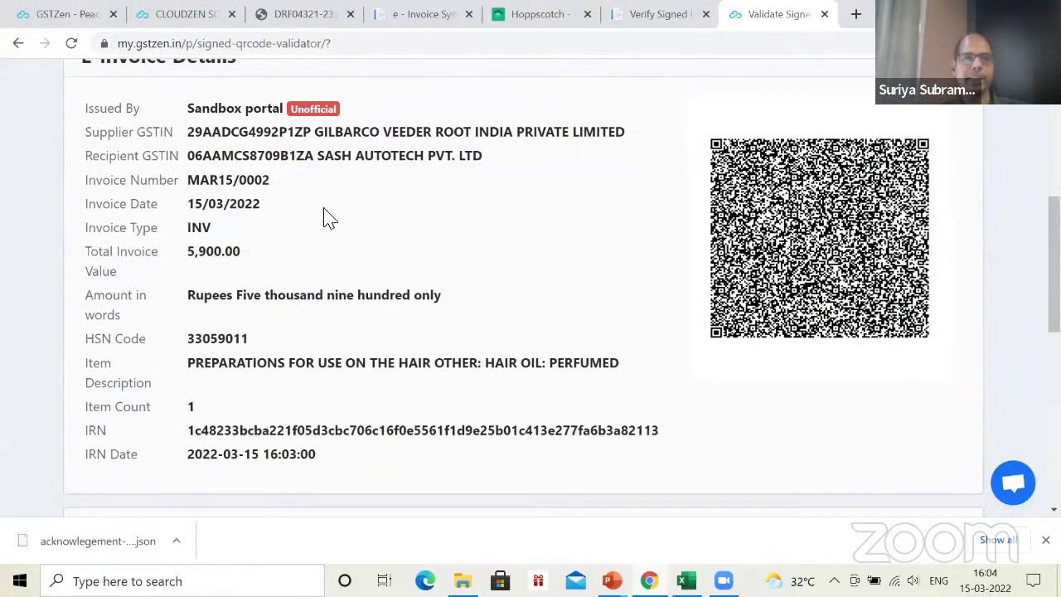
scroll(327, 219, "up", 5)
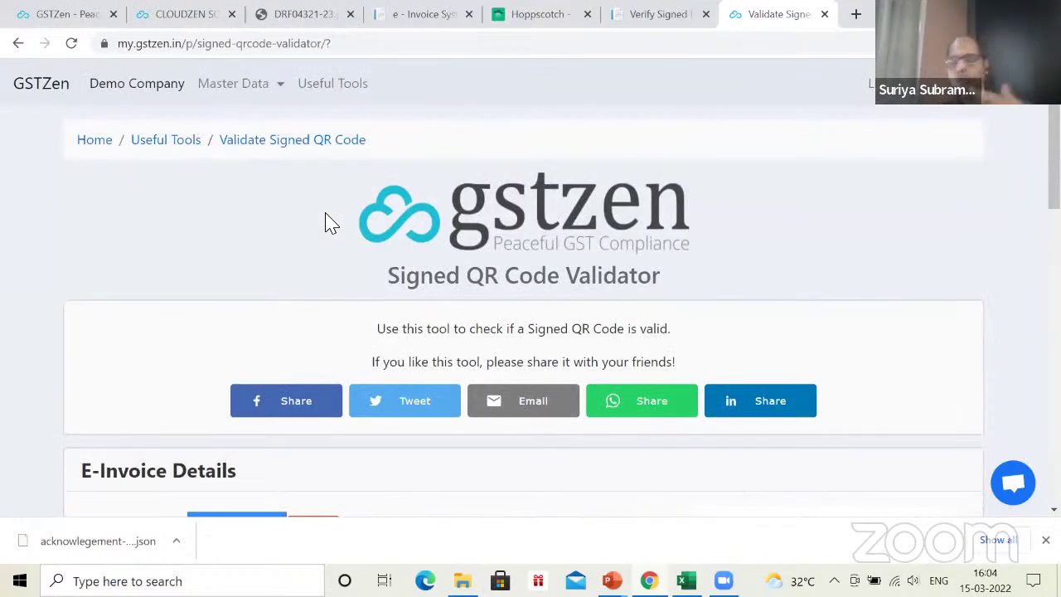
scroll(325, 222, "down", 2)
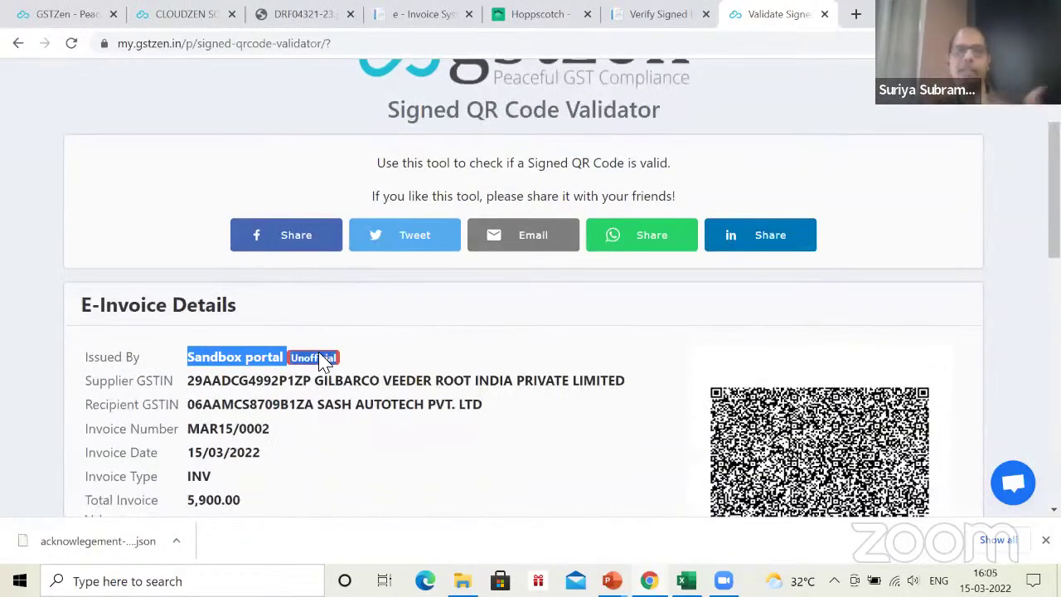
left_click(238, 353)
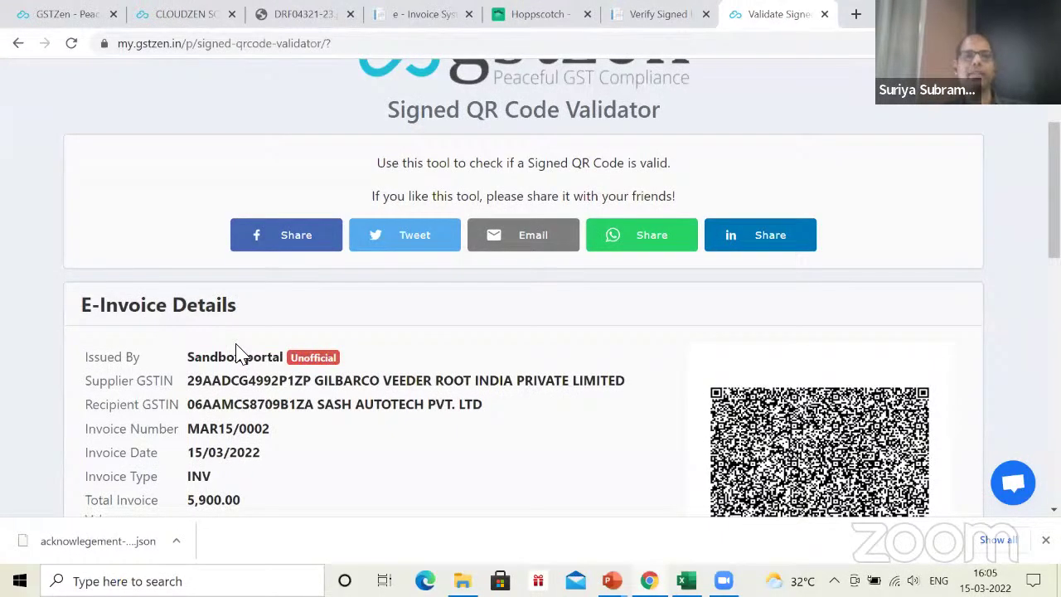
scroll(199, 249, "up", 2)
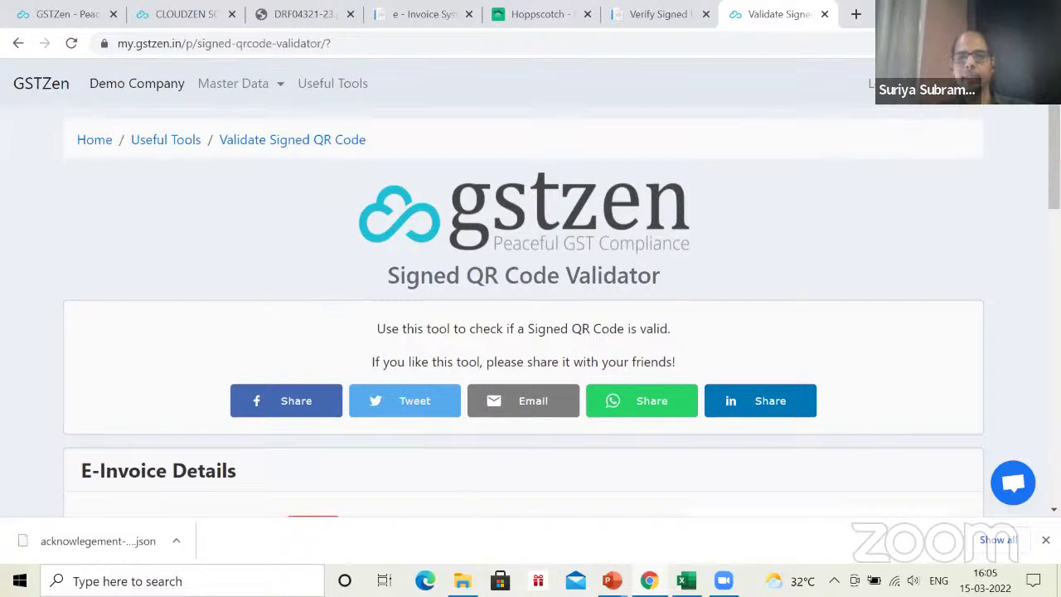
Switch to the PowerPoint slide show on e-invoice technical aspects and advance to the ERP, GSTZen and IRP flow diagram.
mouse_move(612, 580)
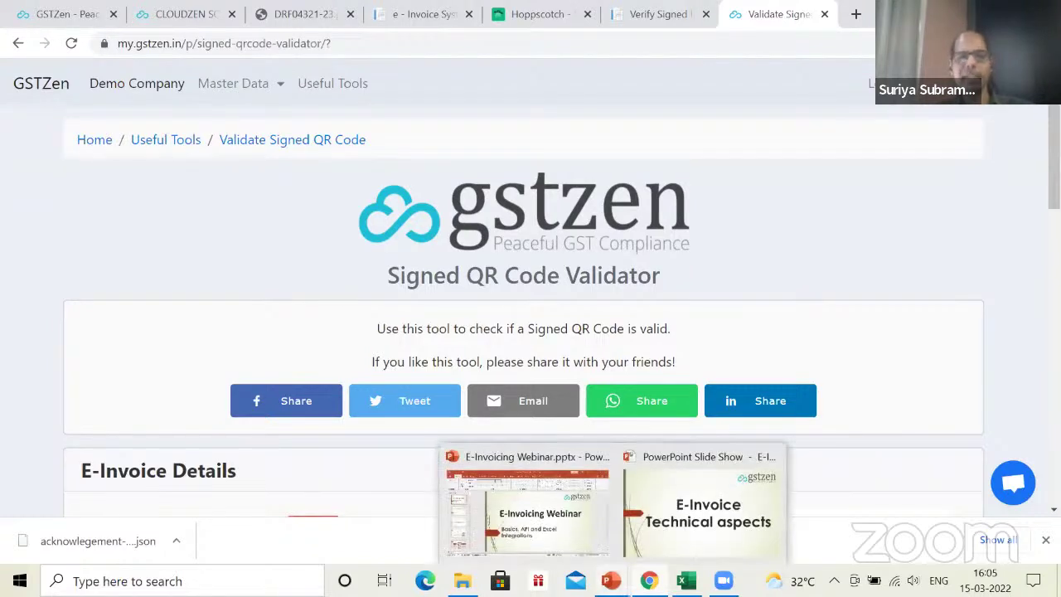
left_click(662, 539)
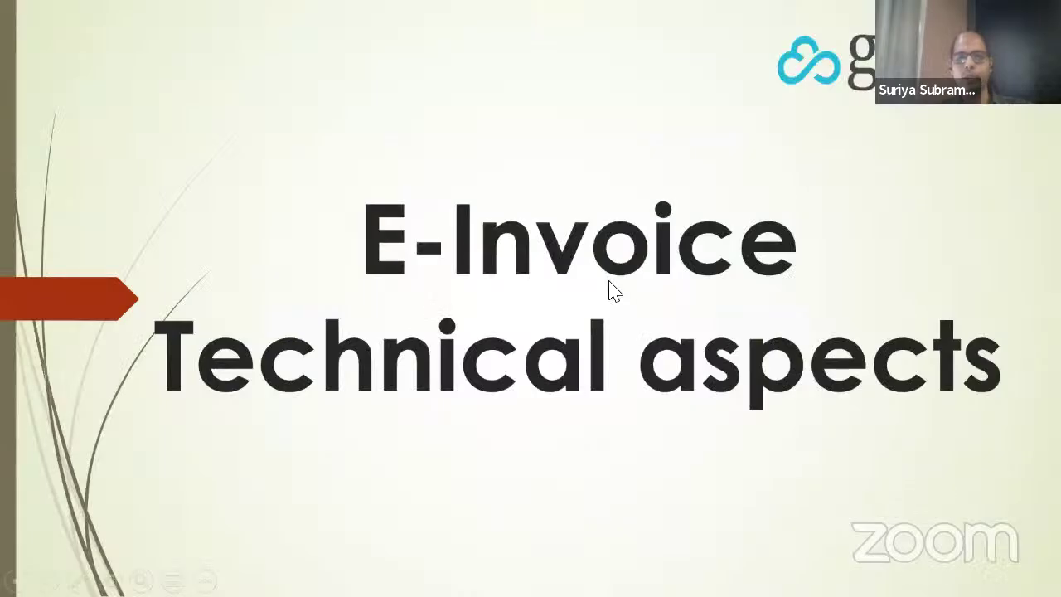
key("Right")
key("Right")
key("Right")
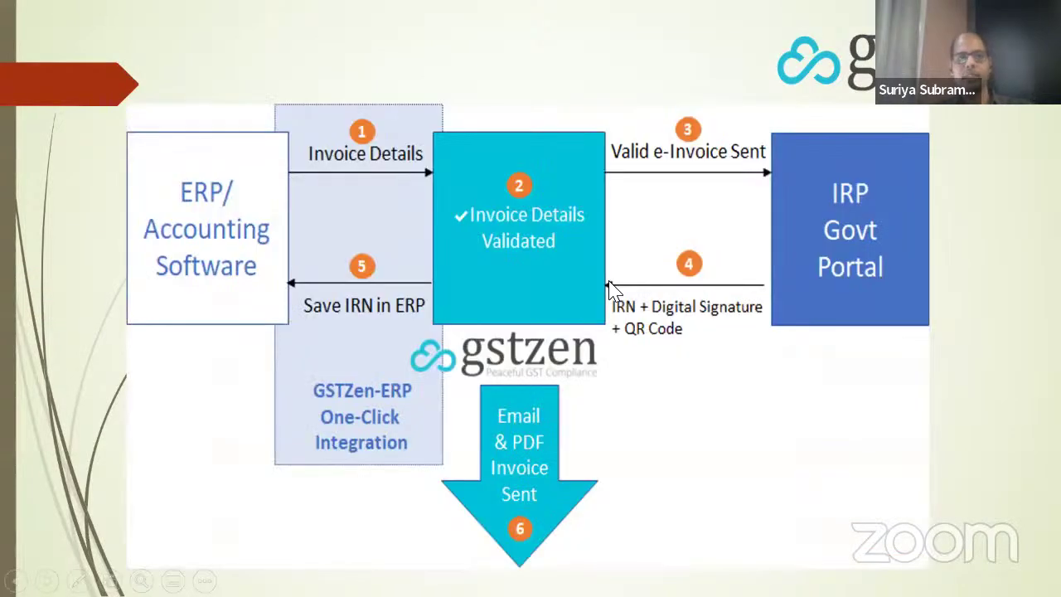
Page forward through the e-invoice slides to the Supplier, Recipient, Dispatch-from, Ship-to details slide.
key("Left")
key("Right")
key("Right")
key("Right")
key("Right")
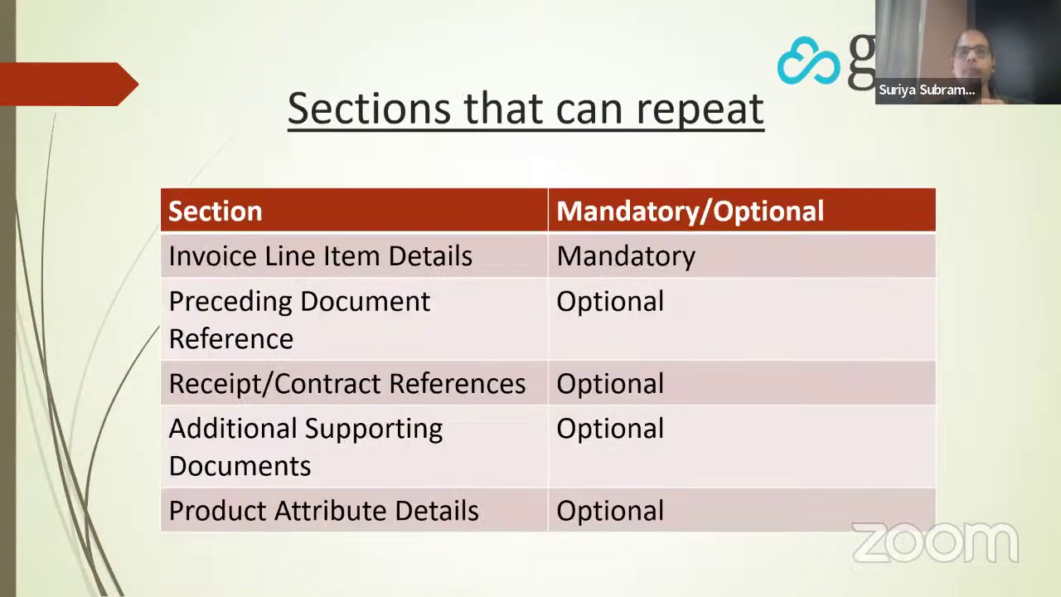
key("Right")
key("Right")
key("Right")
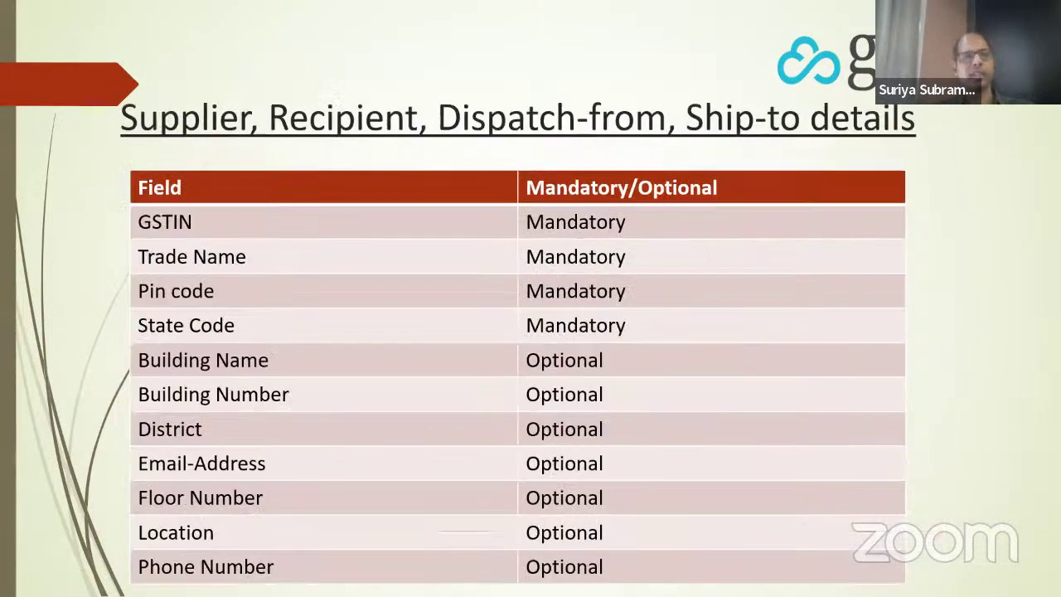
Review the annotated blank invoice template slides and show the E-invoice Schema slide.
key("Left")
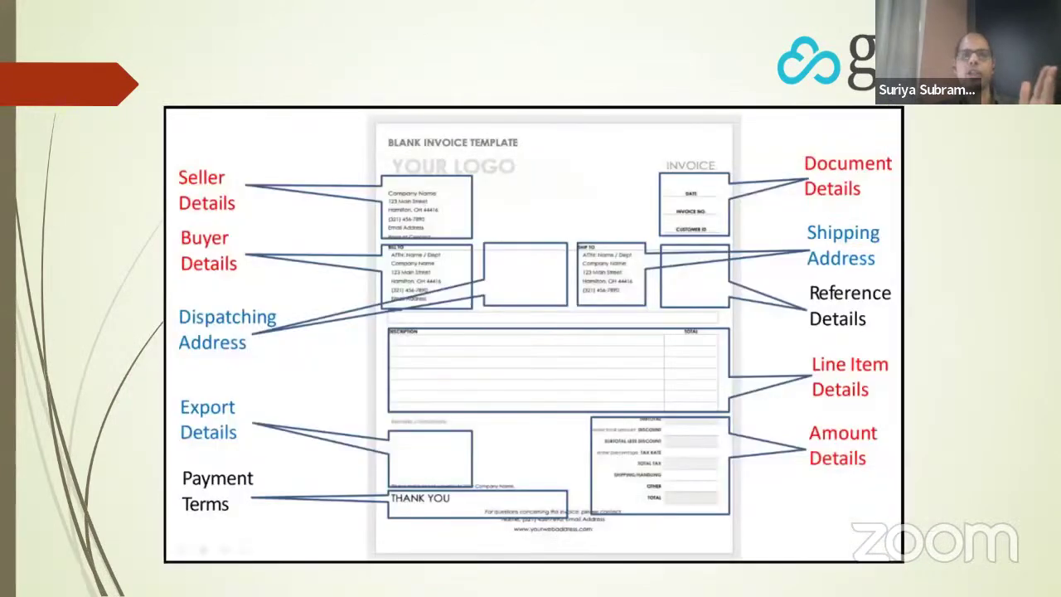
key("Left")
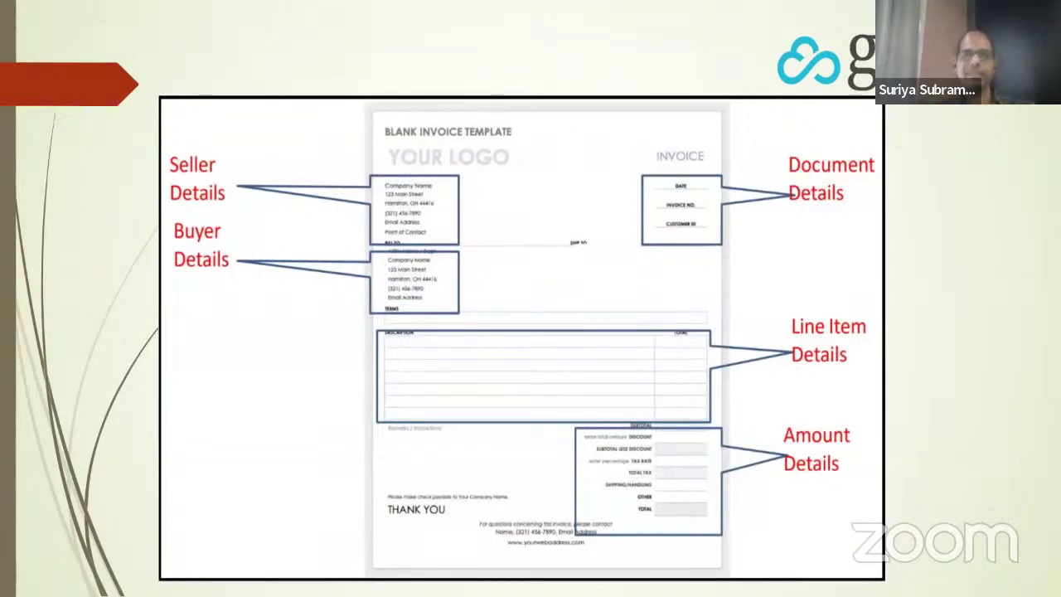
key("Right")
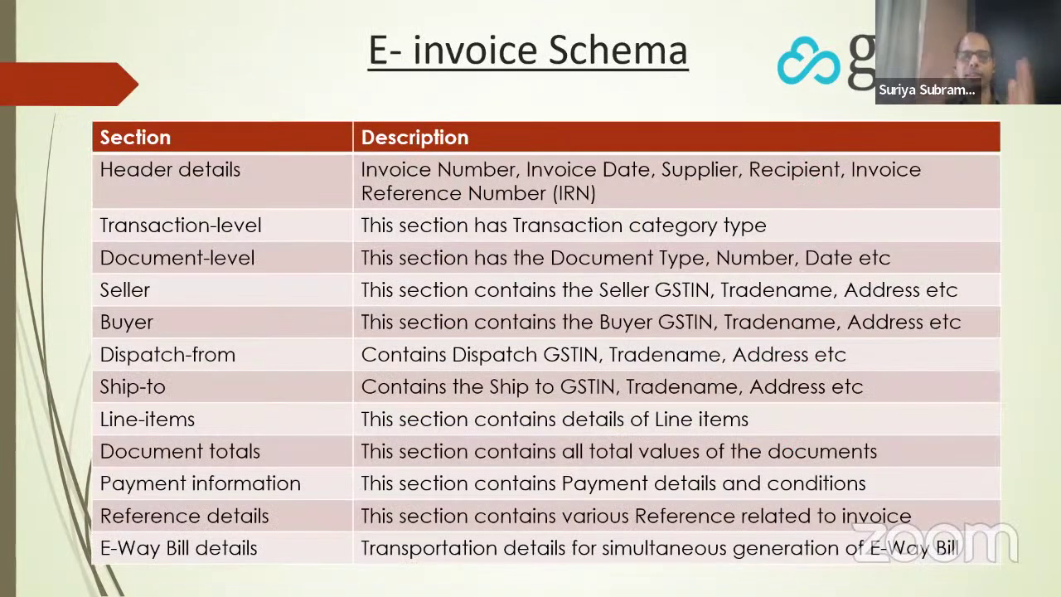